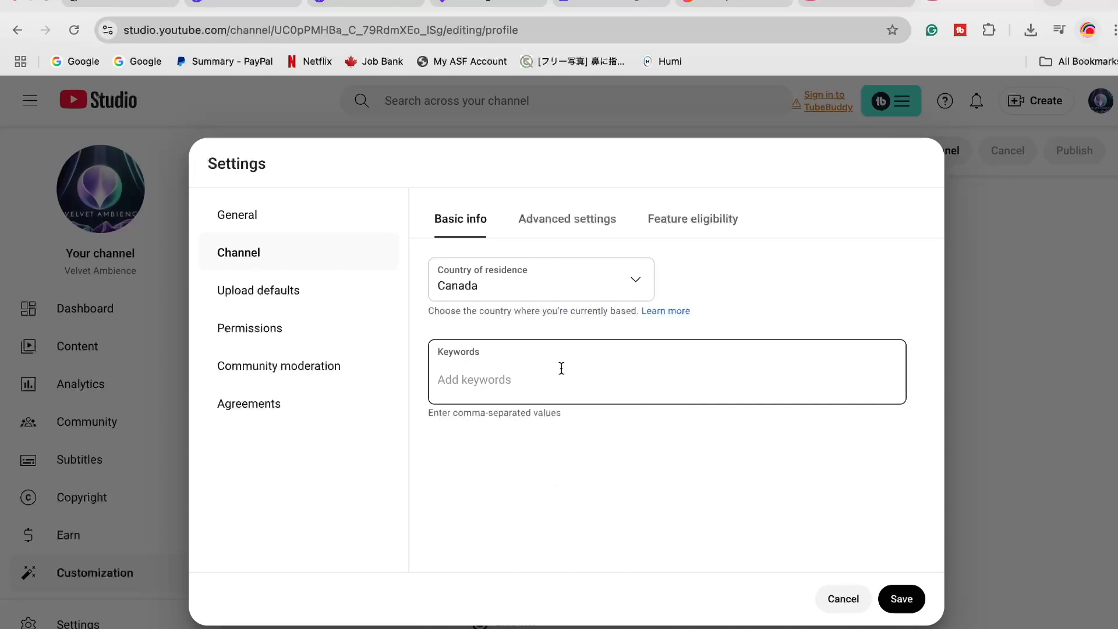
Switch to ChatGPT and ask for about 10 keywords for the velvet ambience channel, like calming, relaxing, music, etc
{"action": "left_click", "coordinate": [479, 379]}
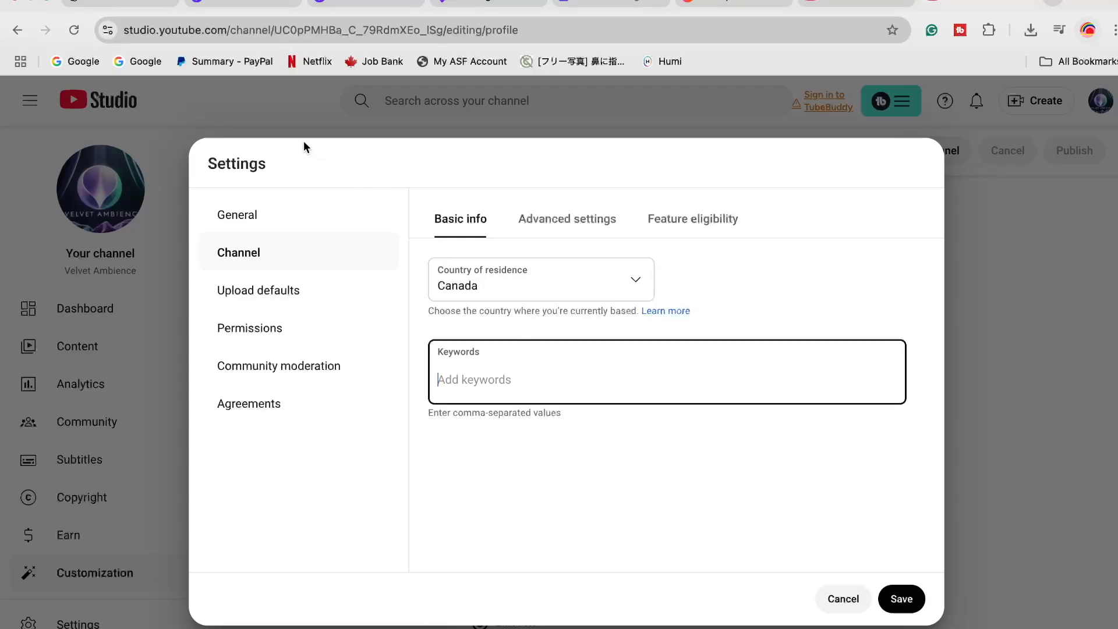
{"action": "left_click", "coordinate": [129, 4]}
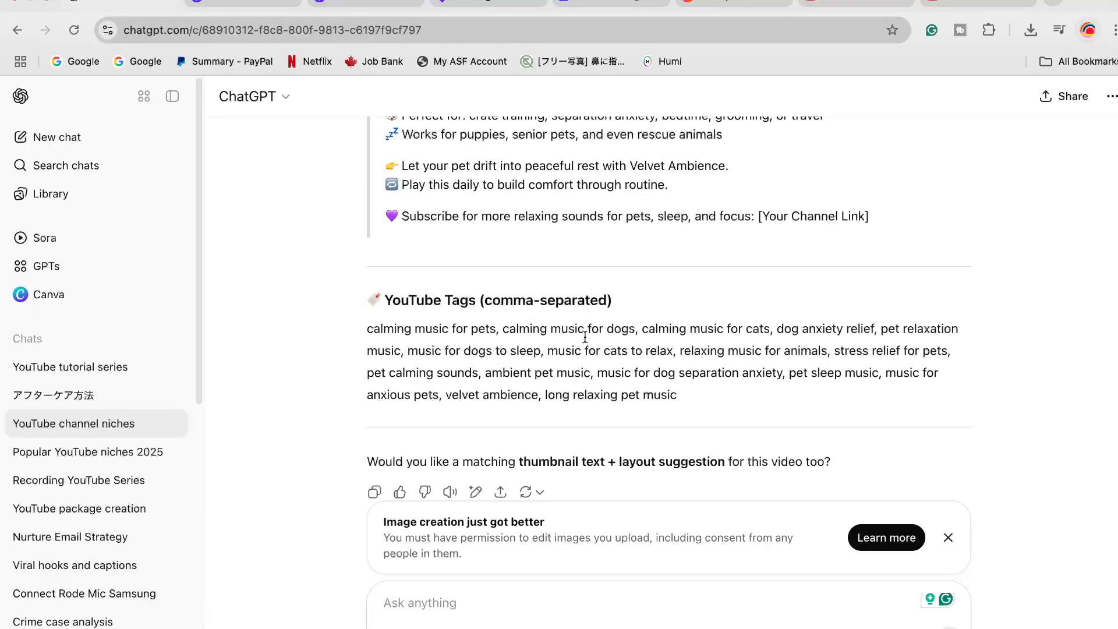
{"action": "scroll", "coordinate": [608, 389], "scroll_direction": "up", "scroll_amount": 20}
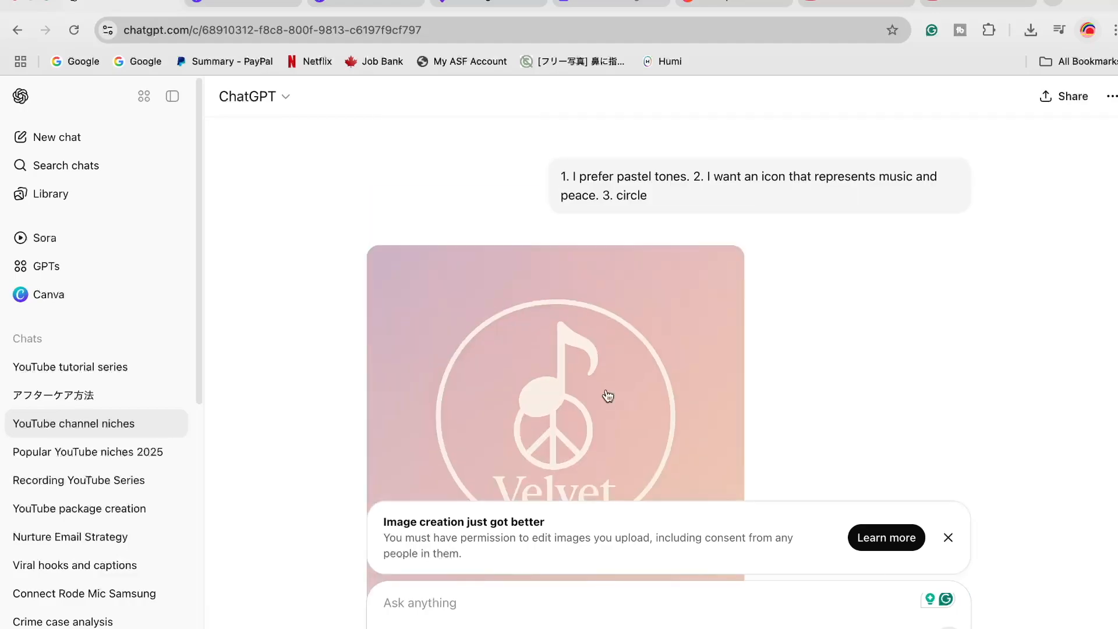
{"action": "scroll", "coordinate": [606, 387], "scroll_direction": "up", "scroll_amount": 5}
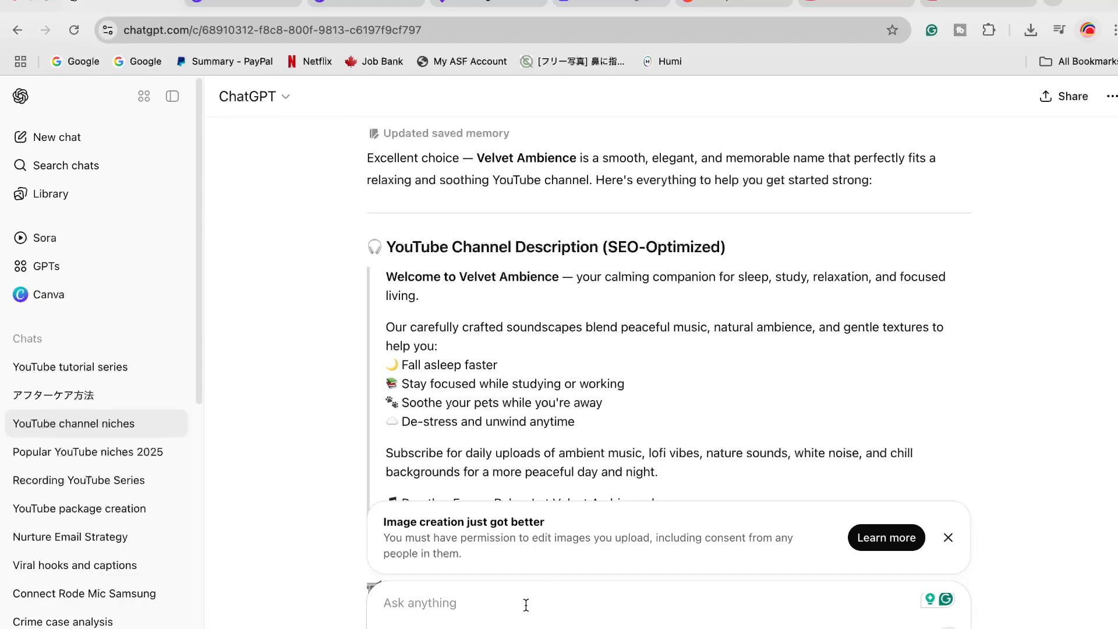
{"action": "type", "text": "For my"}
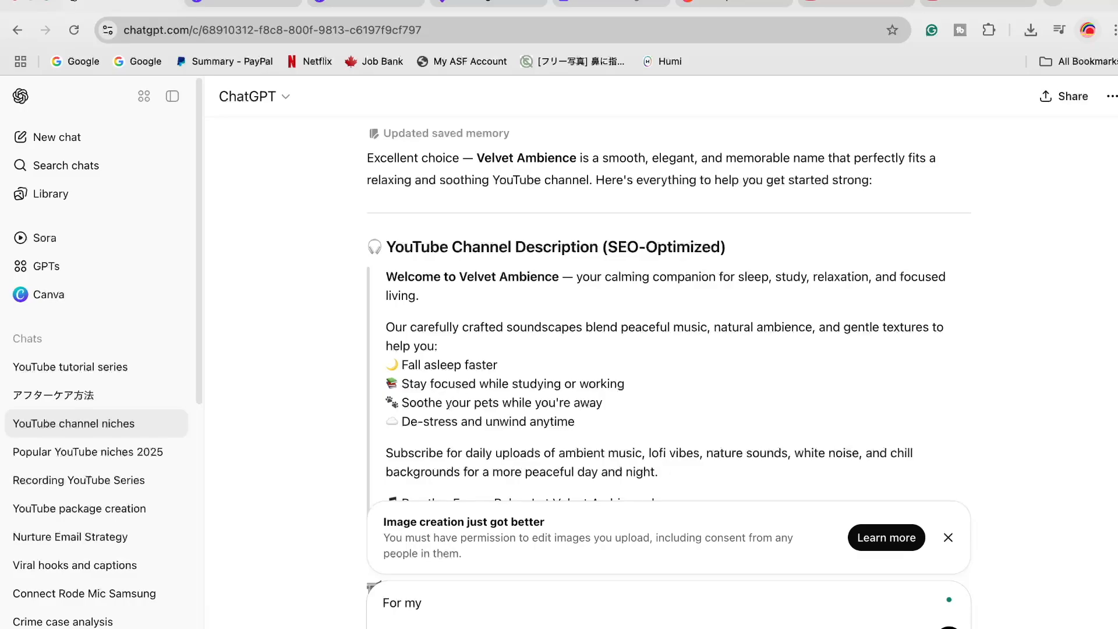
{"action": "type", "text": " channel velvet ambience, cany"}
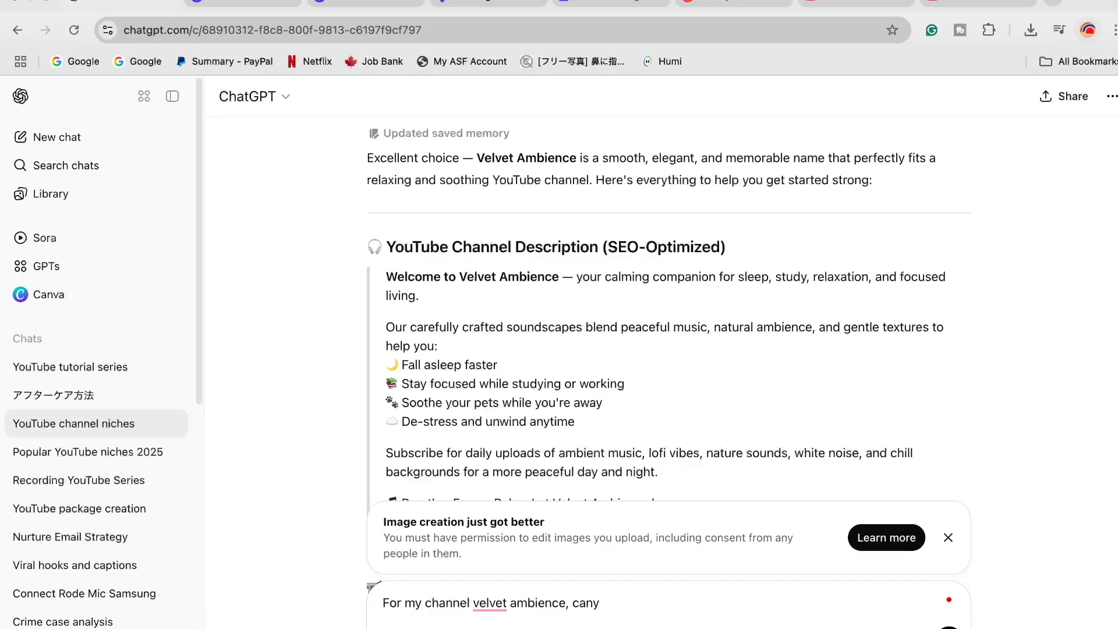
{"action": "key", "text": "BackSpace"}
{"action": "type", "text": "you give me about"}
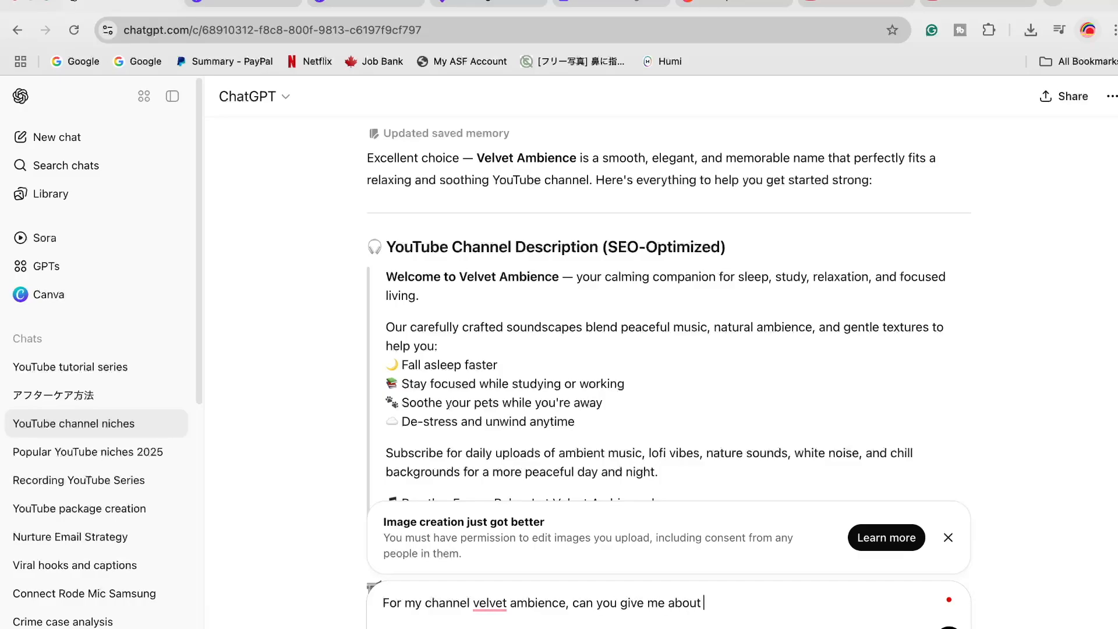
{"action": "type", "text": " 10 keywords"}
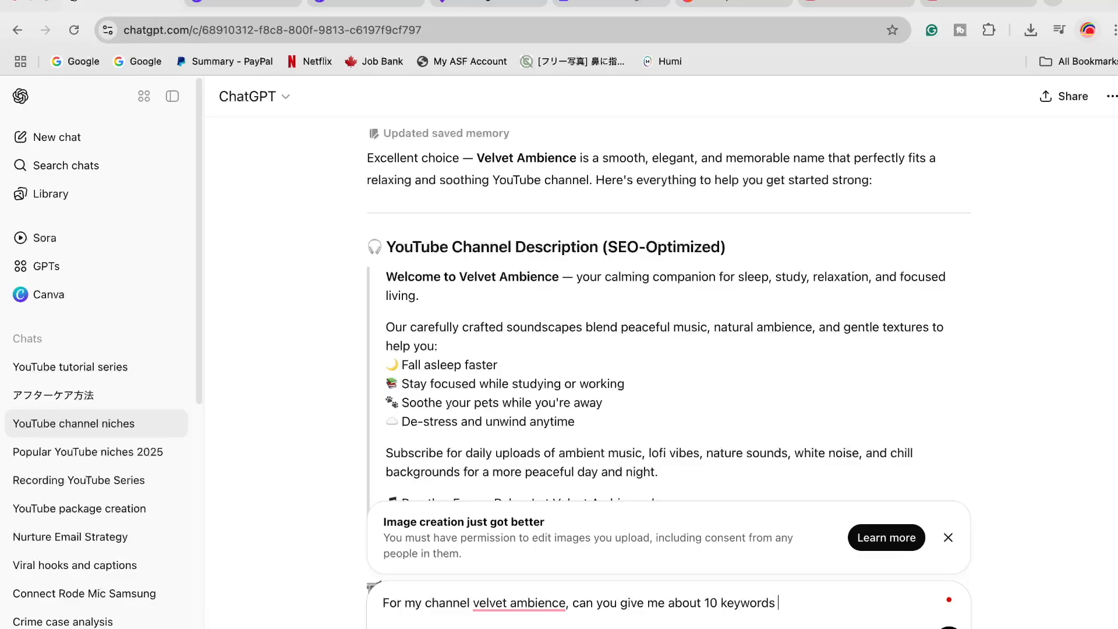
{"action": "type", "text": " for the channel"}
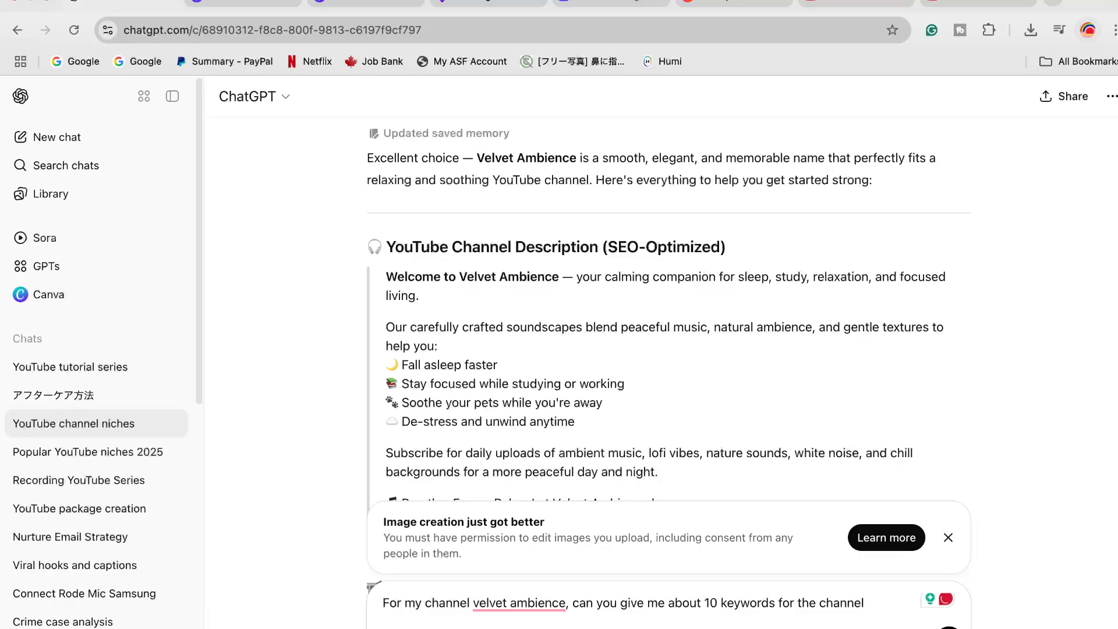
{"action": "type", "text": " like claming,"}
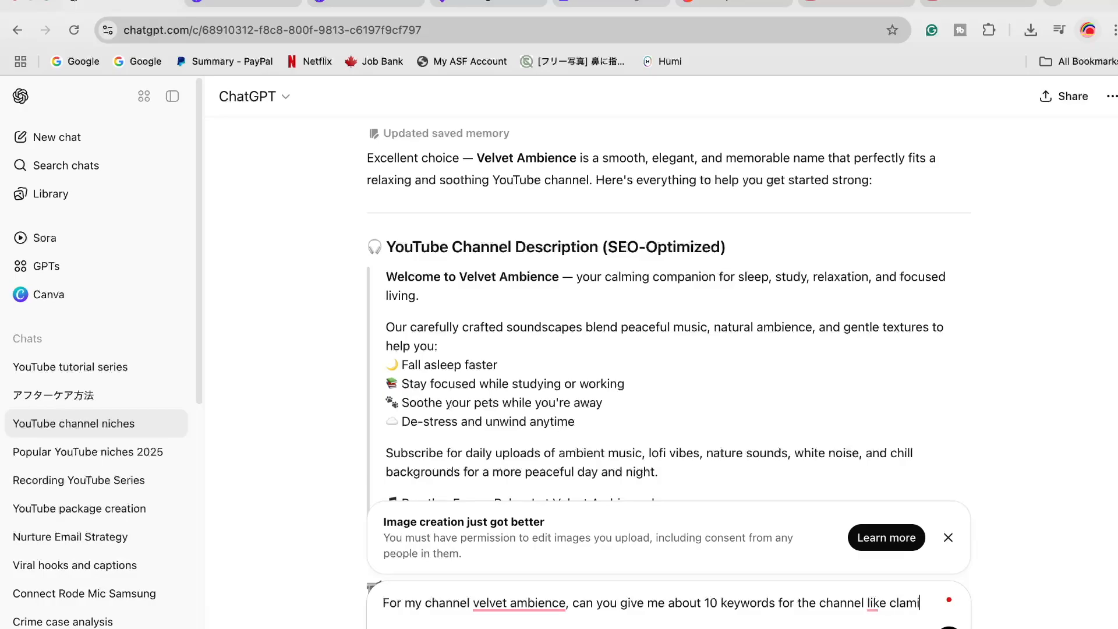
{"action": "key", "text": "BackSpace"}
{"action": "key", "text": "BackSpace"}
{"action": "key", "text": "BackSpace"}
{"action": "type", "text": "alming relaxing "}
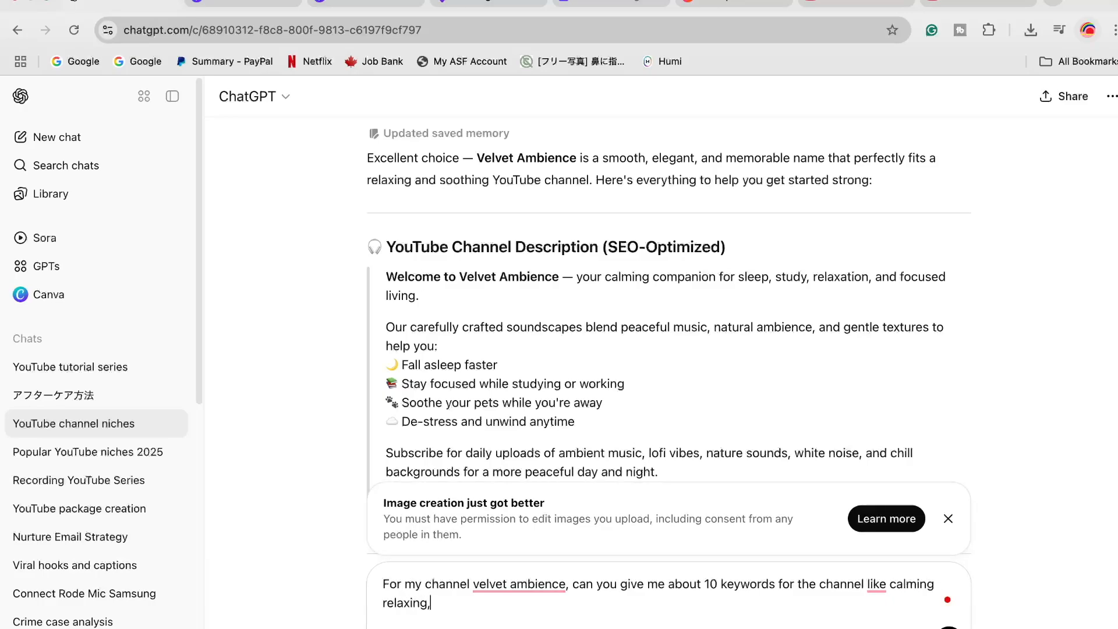
{"action": "type", "text": "music, etc,"}
{"action": "key", "text": "Return"}
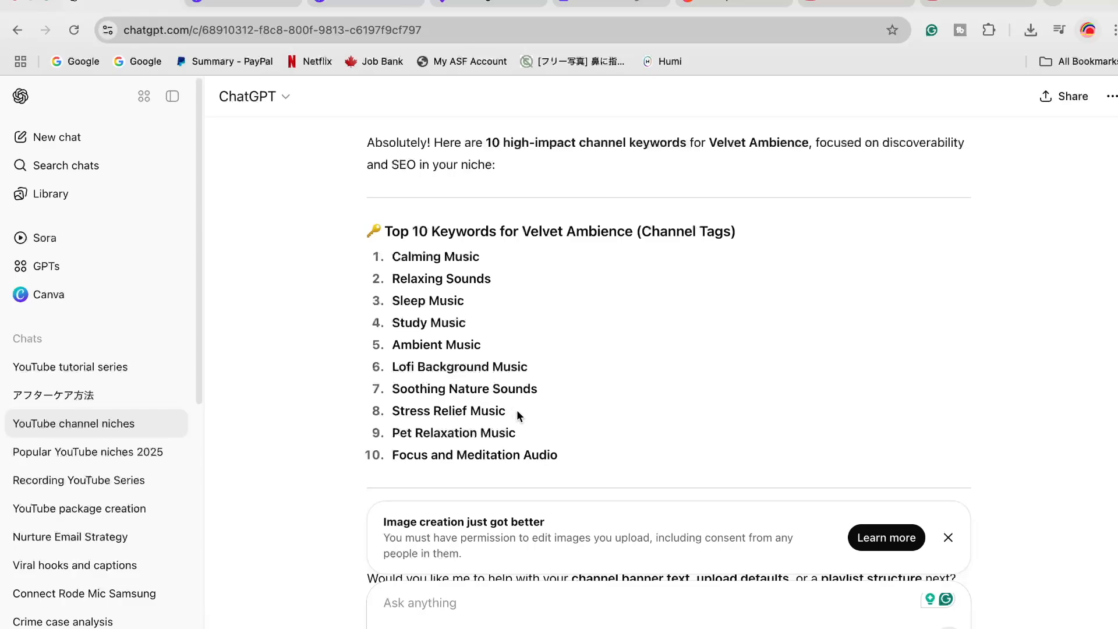
Back in YouTube Studio, paste the ten comma-separated keywords, Calming Music through Focus and Meditation Audio, as the channel keywords and save
{"action": "scroll", "coordinate": [554, 418], "scroll_direction": "down", "scroll_amount": 2}
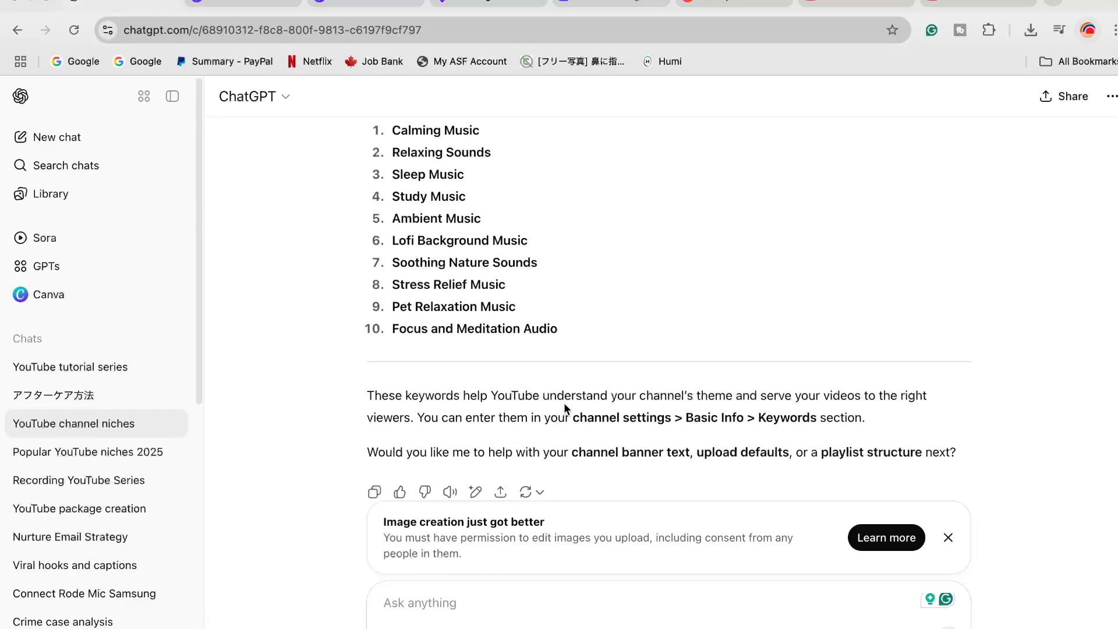
{"action": "left_click", "coordinate": [997, 5]}
{"action": "left_click", "coordinate": [506, 381]}
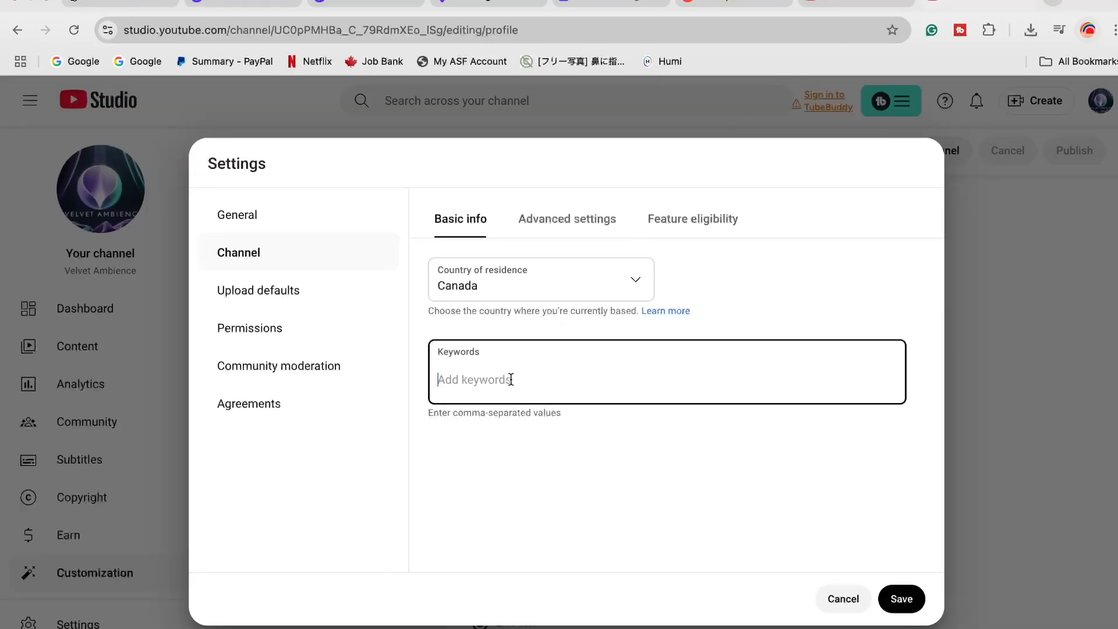
{"action": "type", "text": "Calming Music, Relaxing Sounds, Sleep Music, Study Music, Ambient Music, Lofi Background Music, Soothing Nature Sounds, Stress Relief Music, Pet Relaxation Music, Focus and Meditation Audio"}
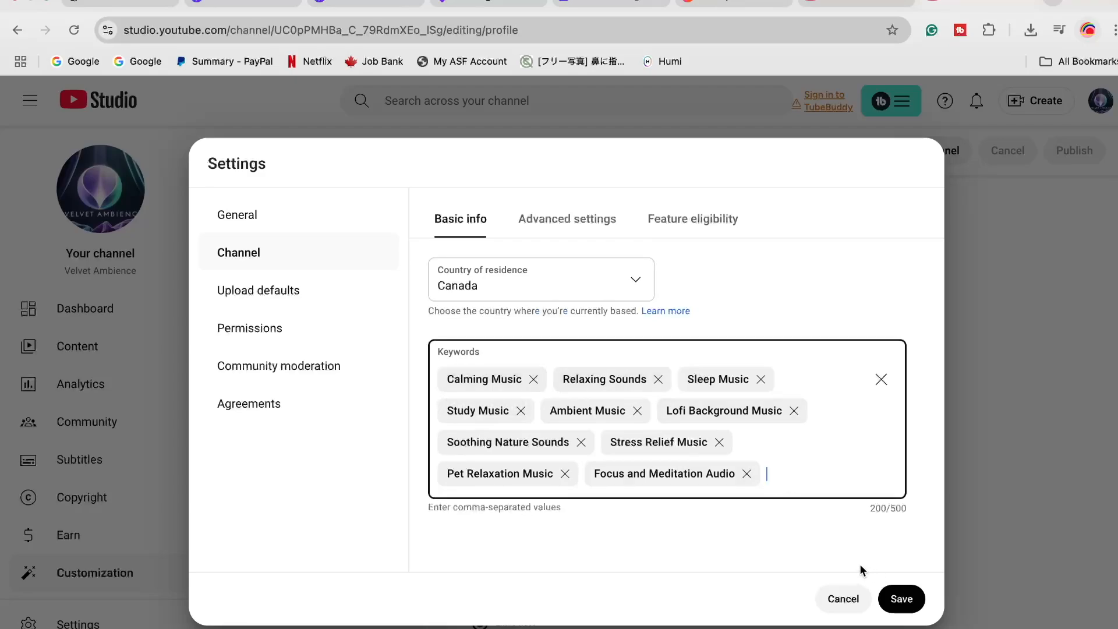
{"action": "left_click", "coordinate": [900, 598]}
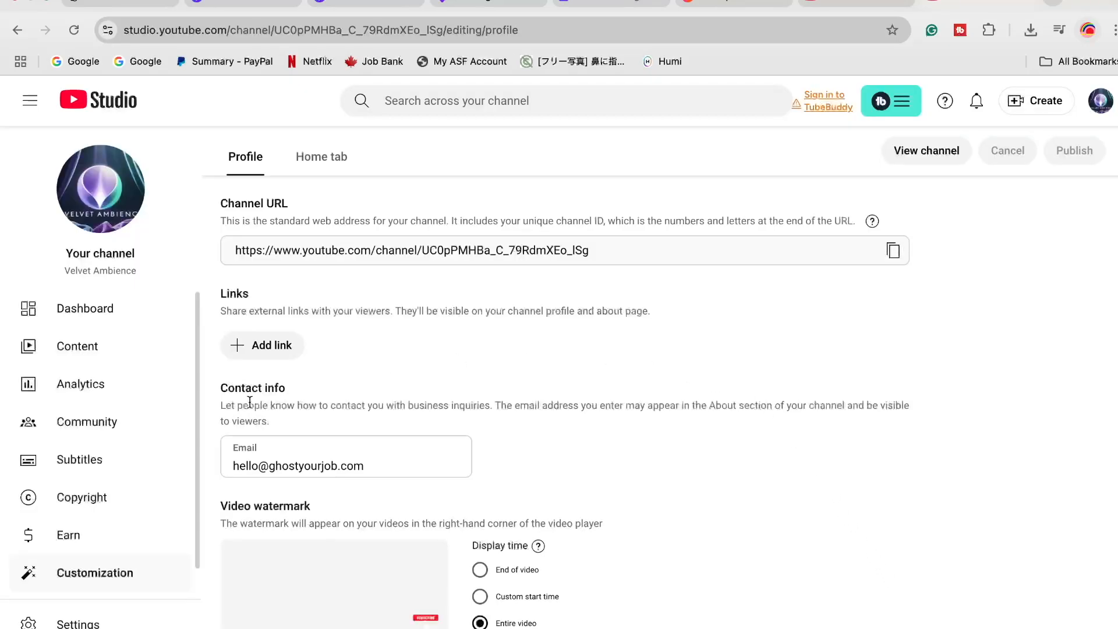
Reopen the channel settings and set the default visibility for uploads to Unlisted
{"action": "left_click", "coordinate": [117, 623]}
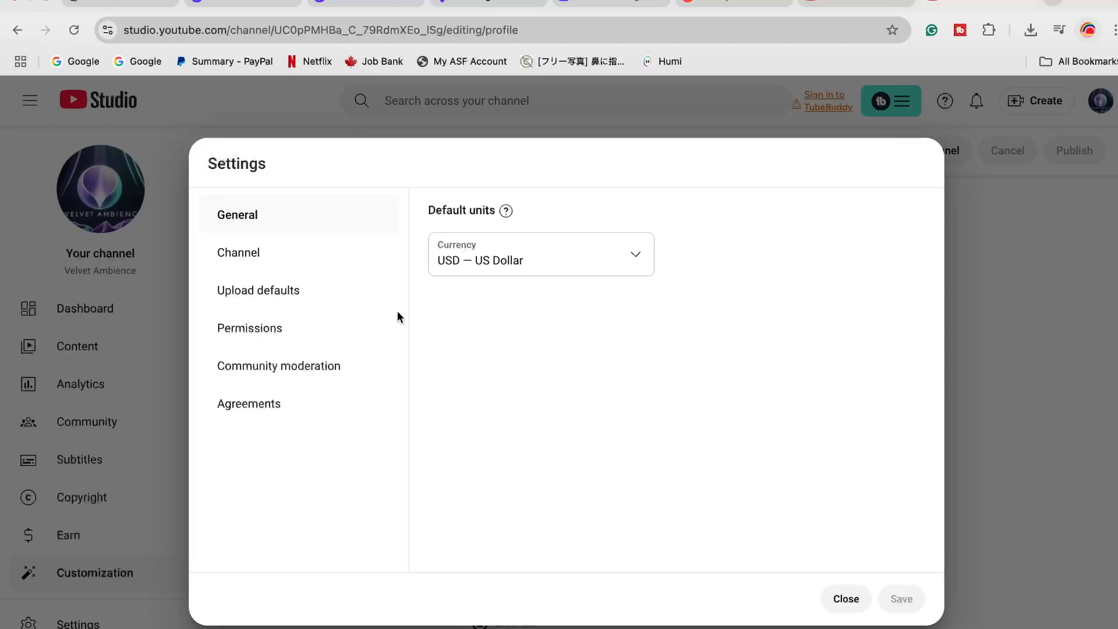
{"action": "left_click", "coordinate": [285, 252]}
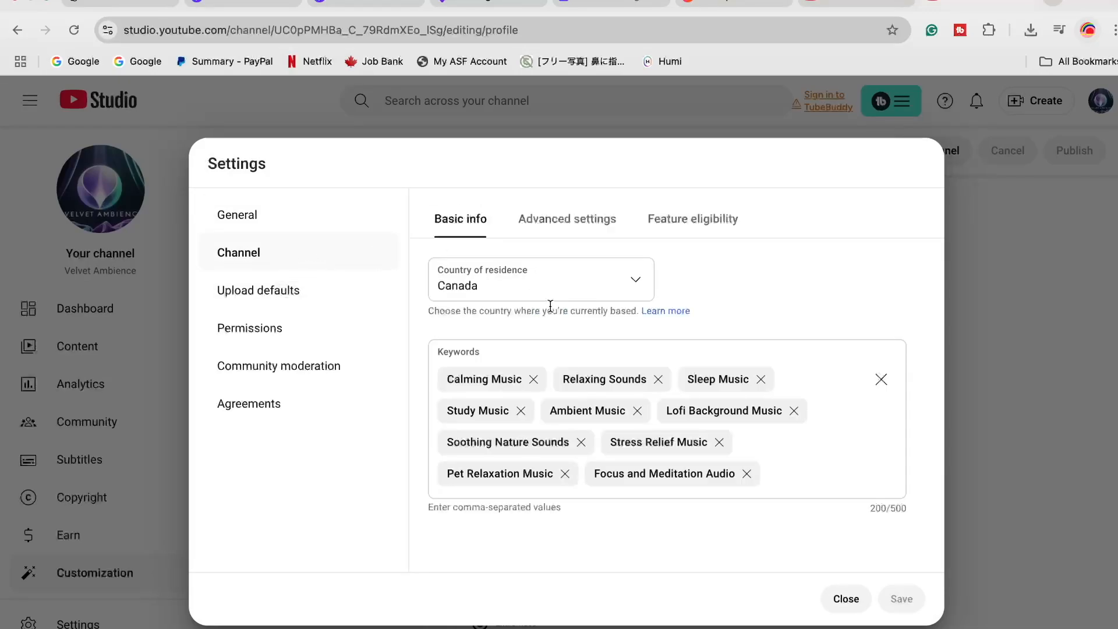
{"action": "left_click", "coordinate": [282, 296]}
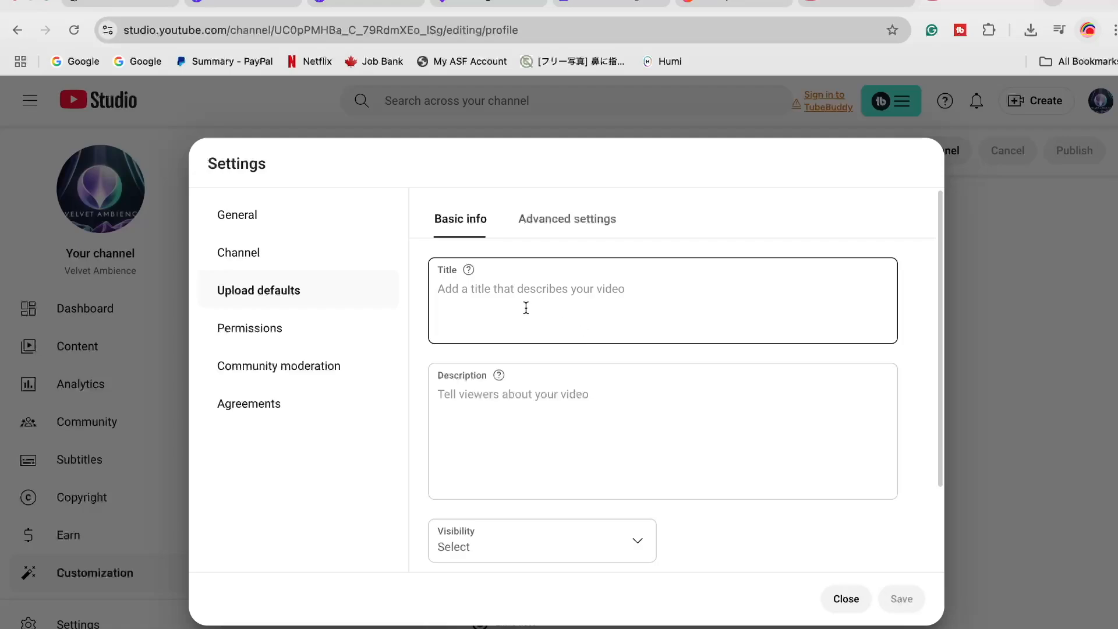
{"action": "scroll", "coordinate": [583, 367], "scroll_direction": "down", "scroll_amount": 2}
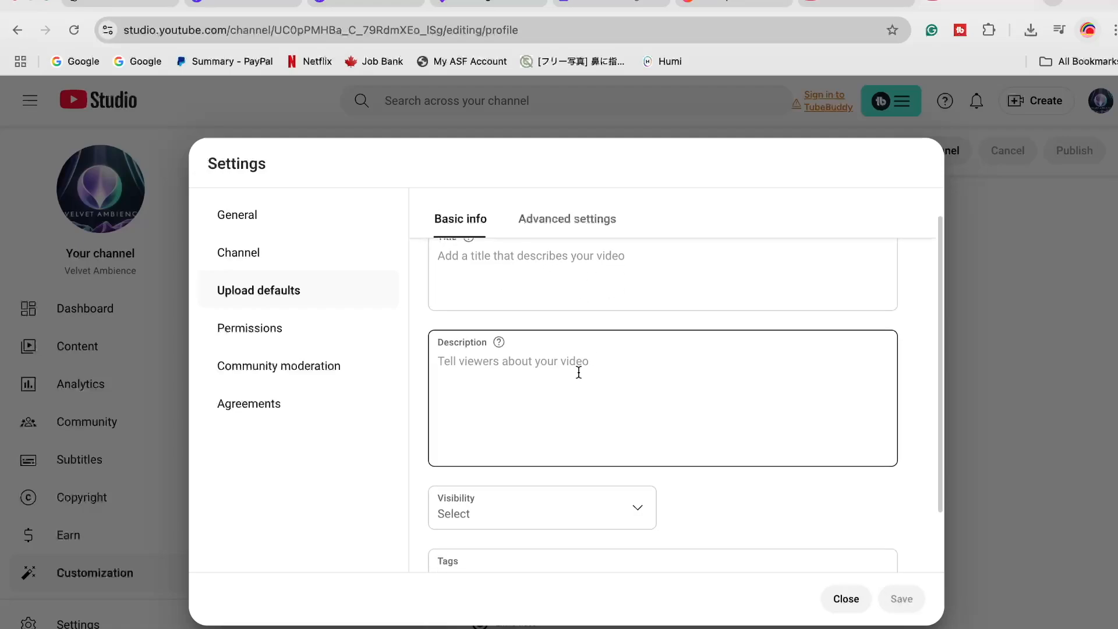
{"action": "scroll", "coordinate": [578, 372], "scroll_direction": "down", "scroll_amount": 1}
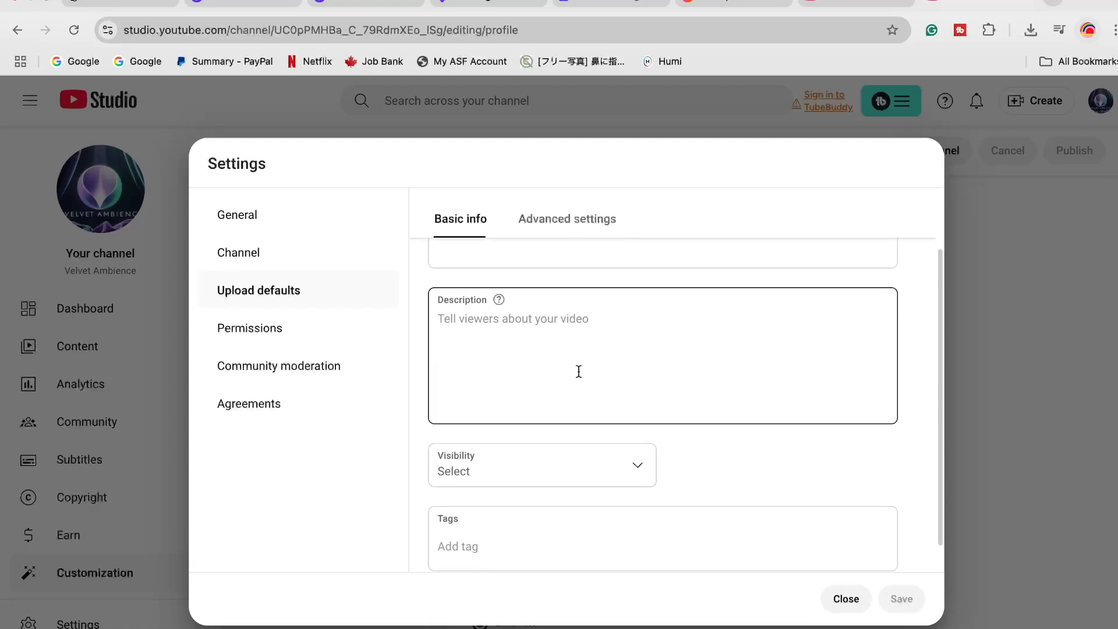
{"action": "scroll", "coordinate": [579, 371], "scroll_direction": "down", "scroll_amount": 1}
{"action": "left_click", "coordinate": [636, 448]}
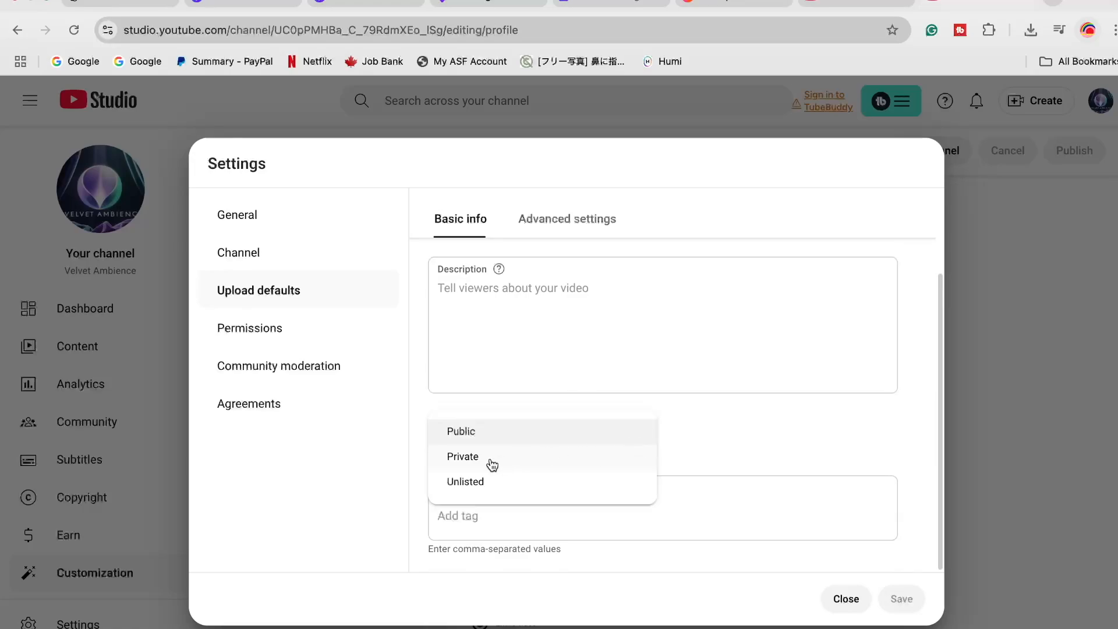
{"action": "left_click", "coordinate": [492, 490]}
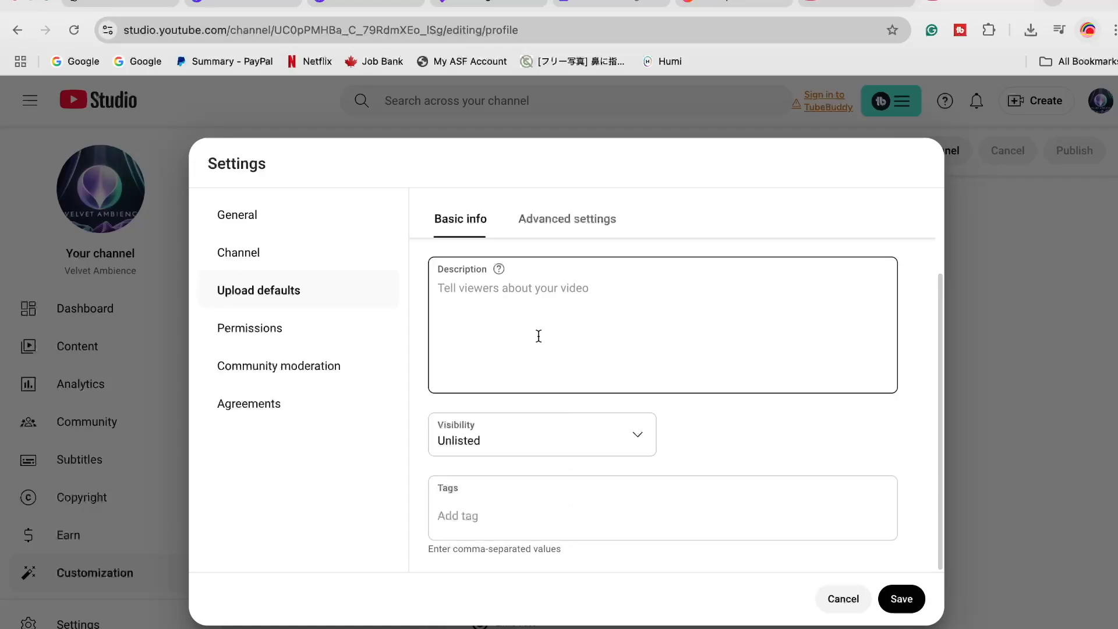
Switch to ChatGPT and ask it to write a general description that can be added with each uploaded video
{"action": "left_click", "coordinate": [117, 3]}
{"action": "left_click", "coordinate": [551, 599]}
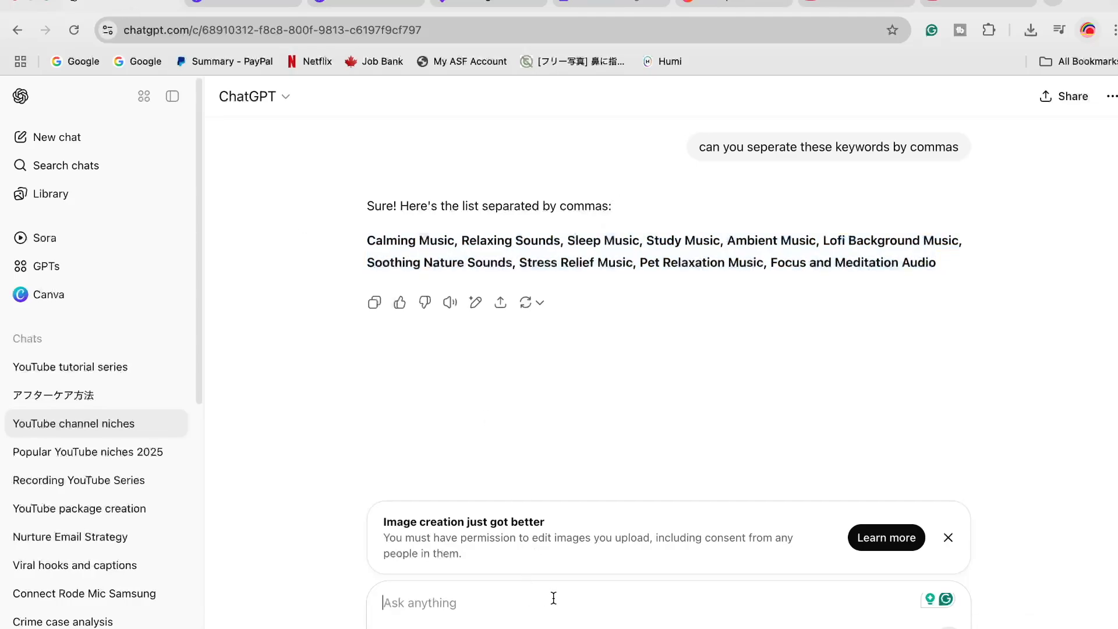
{"action": "type", "text": "Can you write a genral desc"}
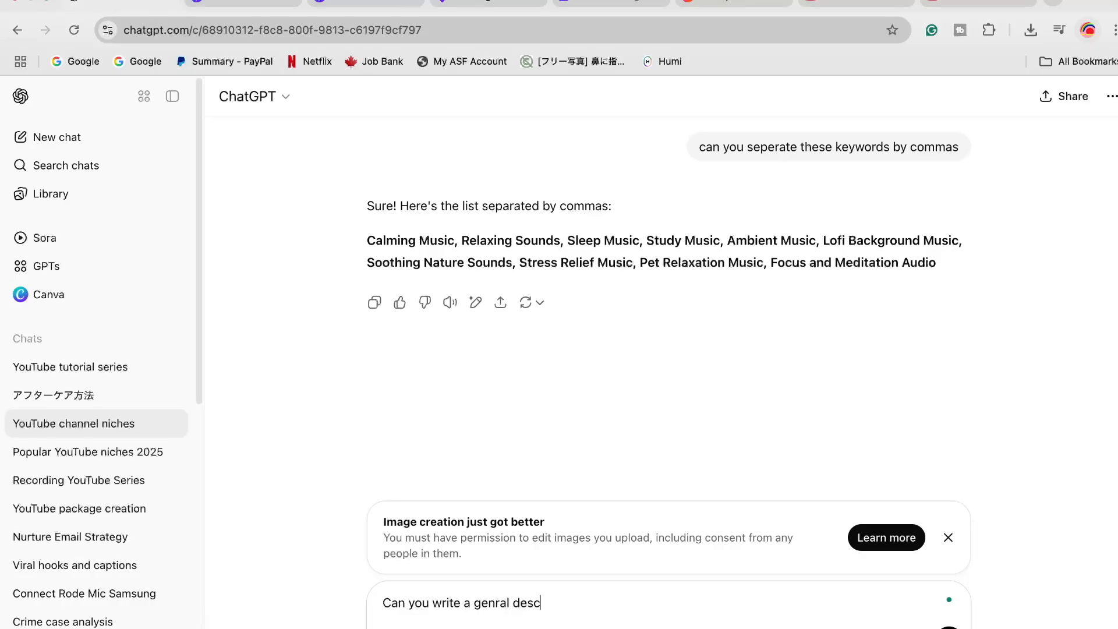
{"action": "type", "text": "ription that we can add with each video we upload"}
{"action": "key", "text": "Return"}
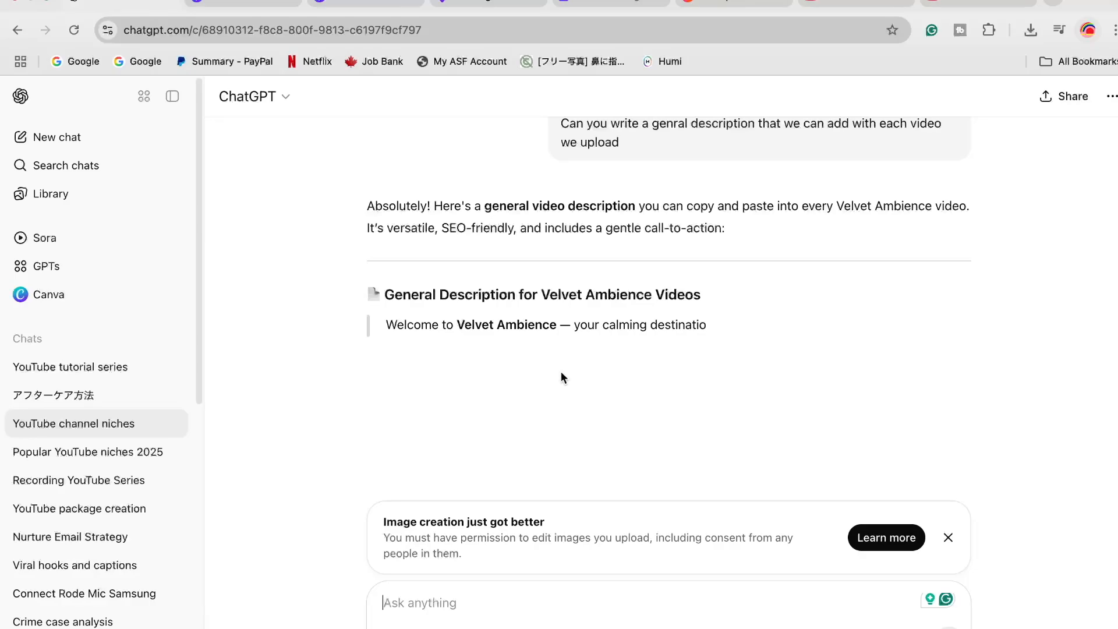
Copy ChatGPT's general description without the playlist line and paste it into YouTube Studio's default upload description, below a separator line of equals signs
{"action": "left_click_drag", "start_coordinate": [386, 181], "coordinate": [562, 402]}
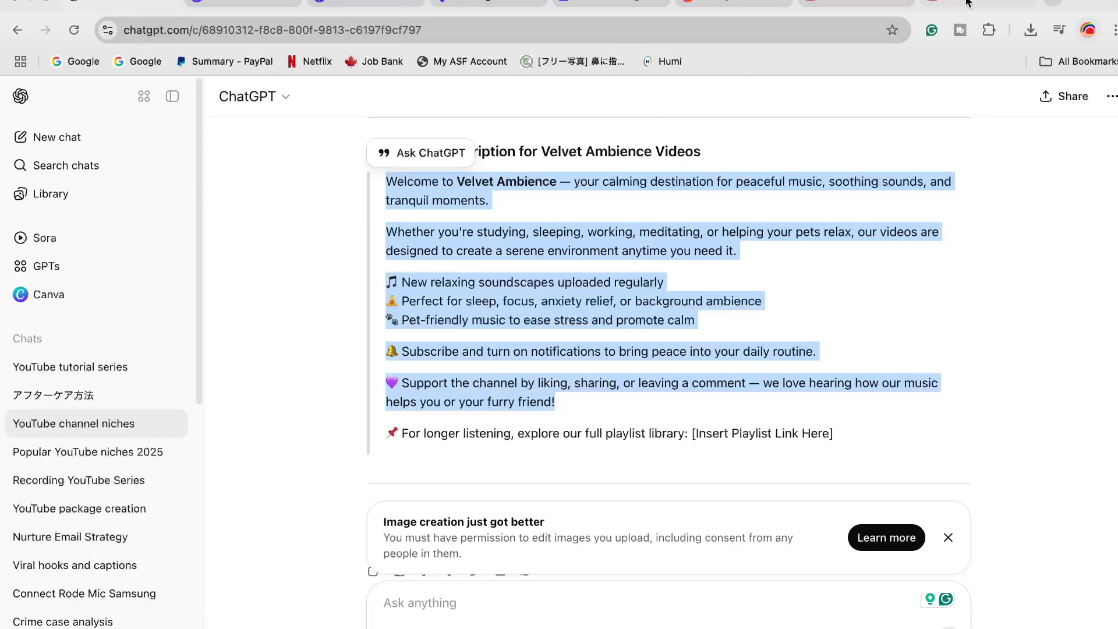
{"action": "left_click", "coordinate": [950, 7]}
{"action": "left_click", "coordinate": [491, 319]}
{"action": "left_click", "coordinate": [513, 298]}
{"action": "key", "text": "Return"}
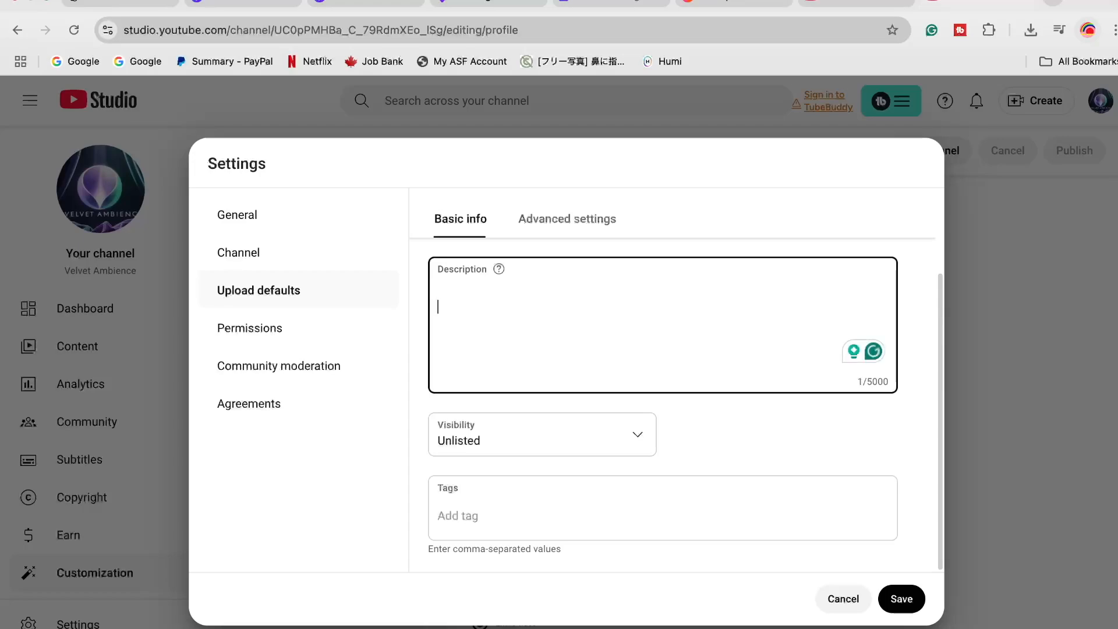
{"action": "type", "text": "============================"}
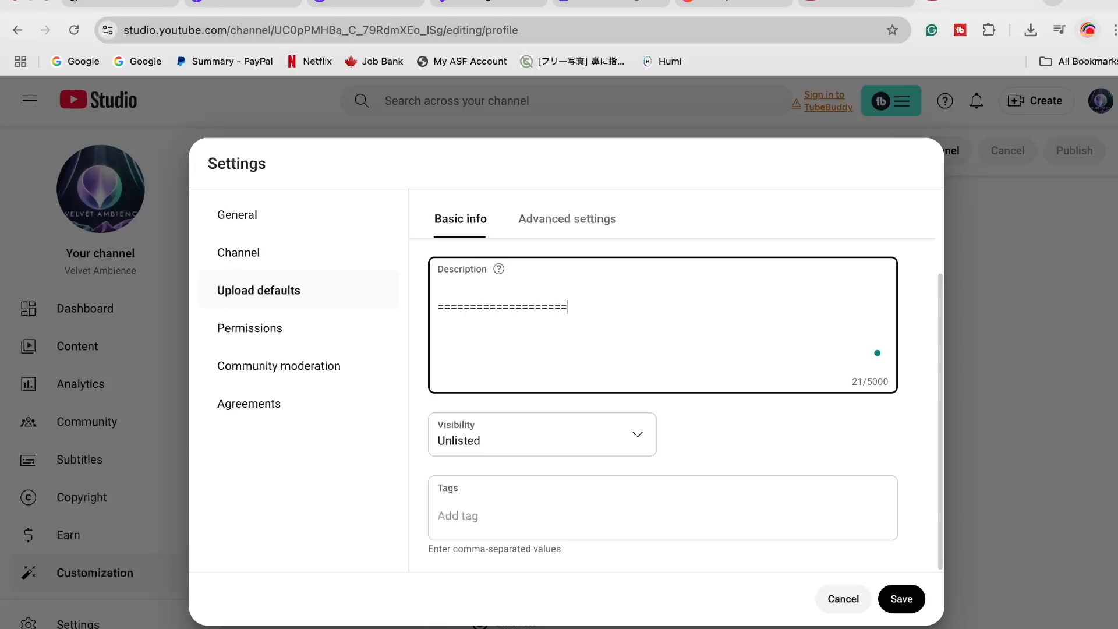
{"action": "type", "text": "============="}
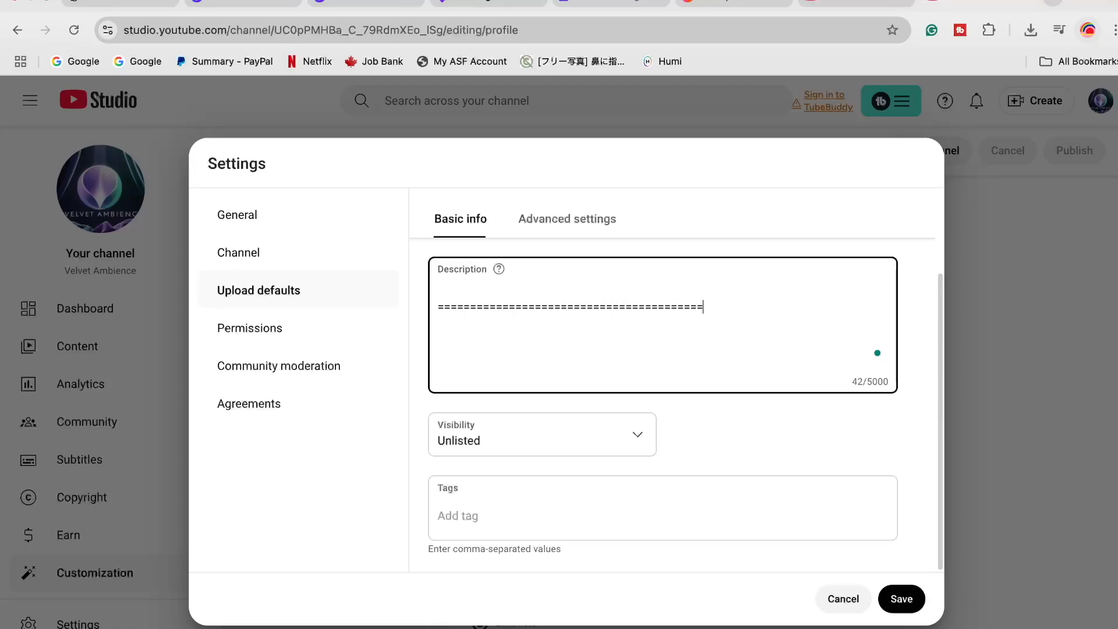
{"action": "key", "text": "super+v"}
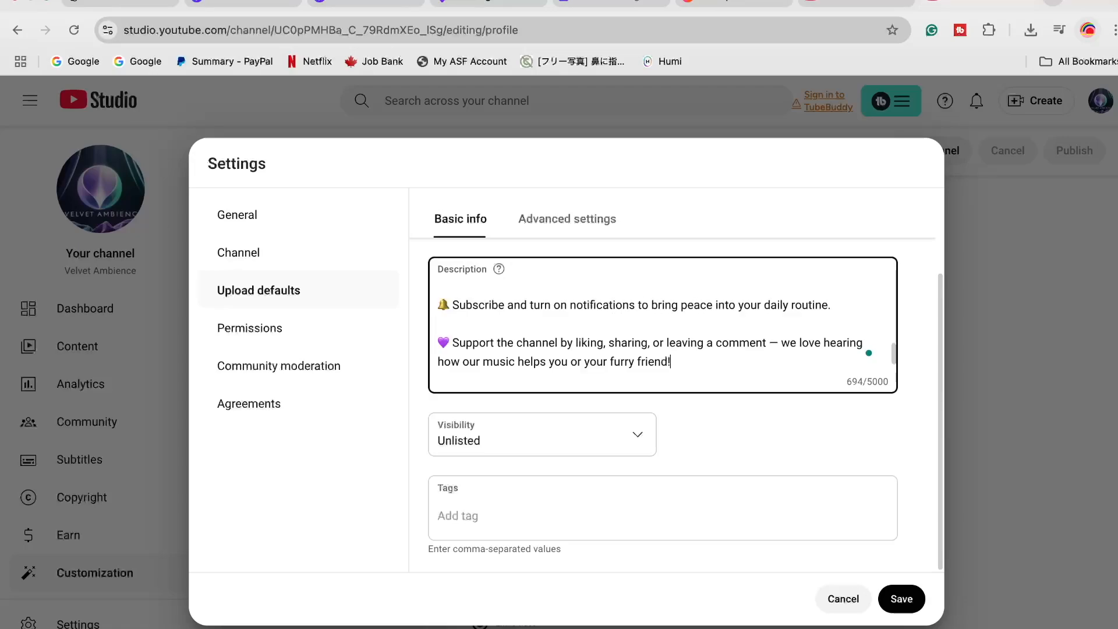
{"action": "scroll", "coordinate": [581, 333], "scroll_direction": "up", "scroll_amount": 10}
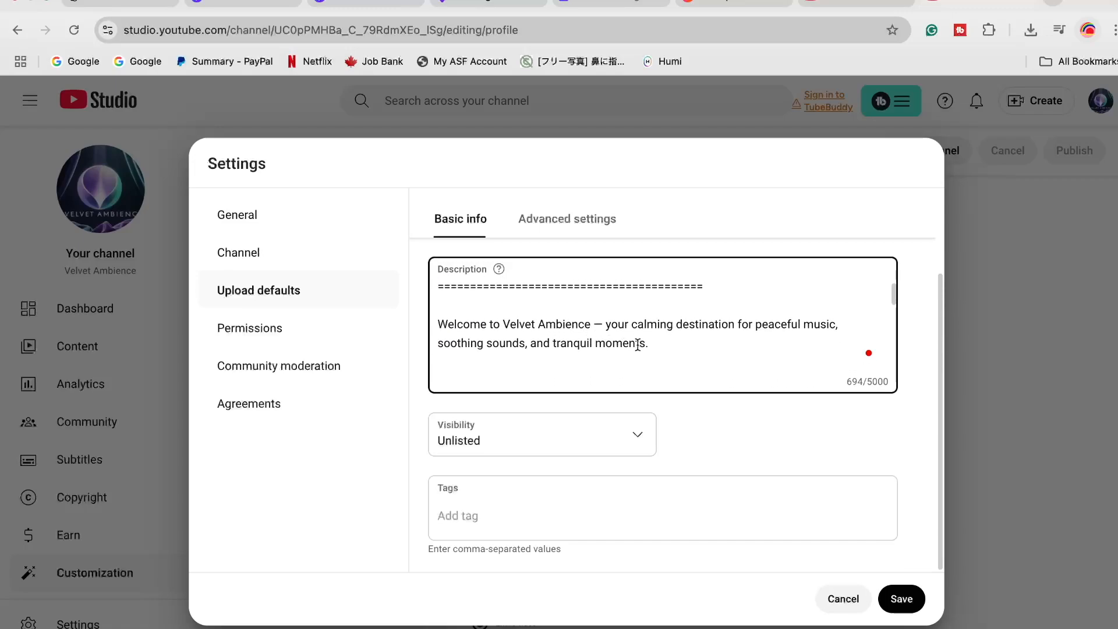
{"action": "scroll", "coordinate": [637, 344], "scroll_direction": "down", "scroll_amount": 1}
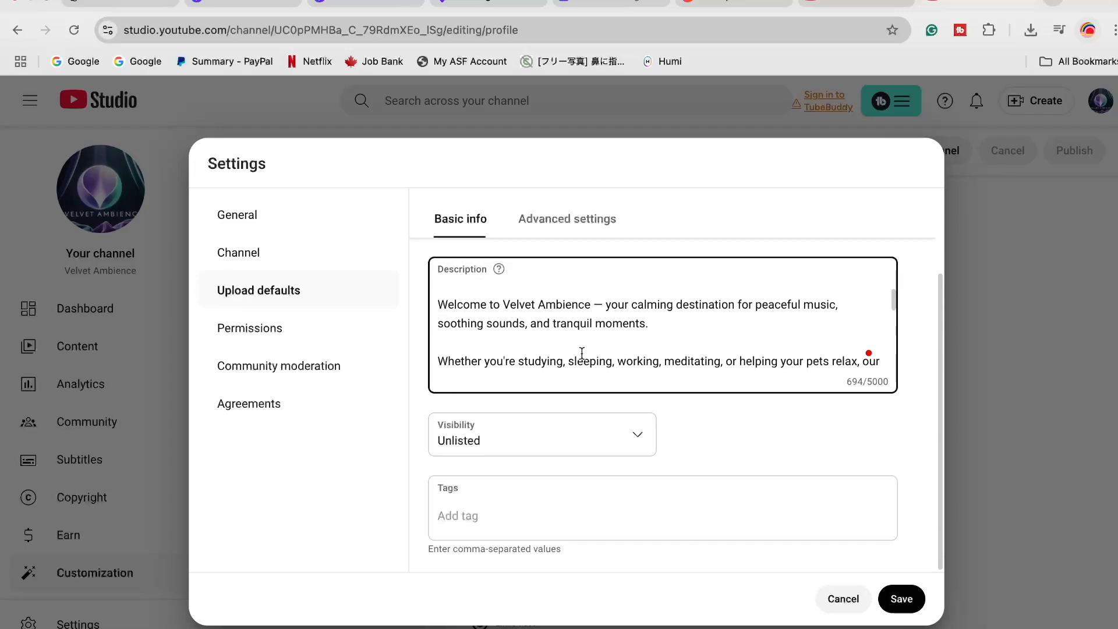
{"action": "scroll", "coordinate": [582, 357], "scroll_direction": "down", "scroll_amount": 1}
{"action": "scroll", "coordinate": [591, 363], "scroll_direction": "down", "scroll_amount": 2}
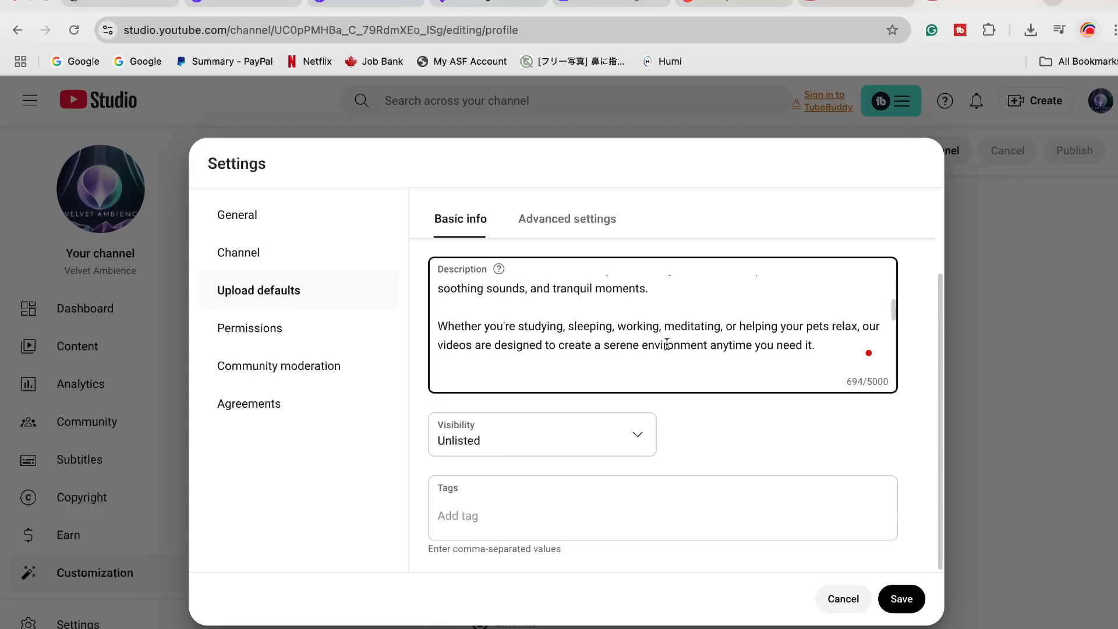
{"action": "scroll", "coordinate": [713, 337], "scroll_direction": "down", "scroll_amount": 3}
{"action": "scroll", "coordinate": [711, 339], "scroll_direction": "down", "scroll_amount": 5}
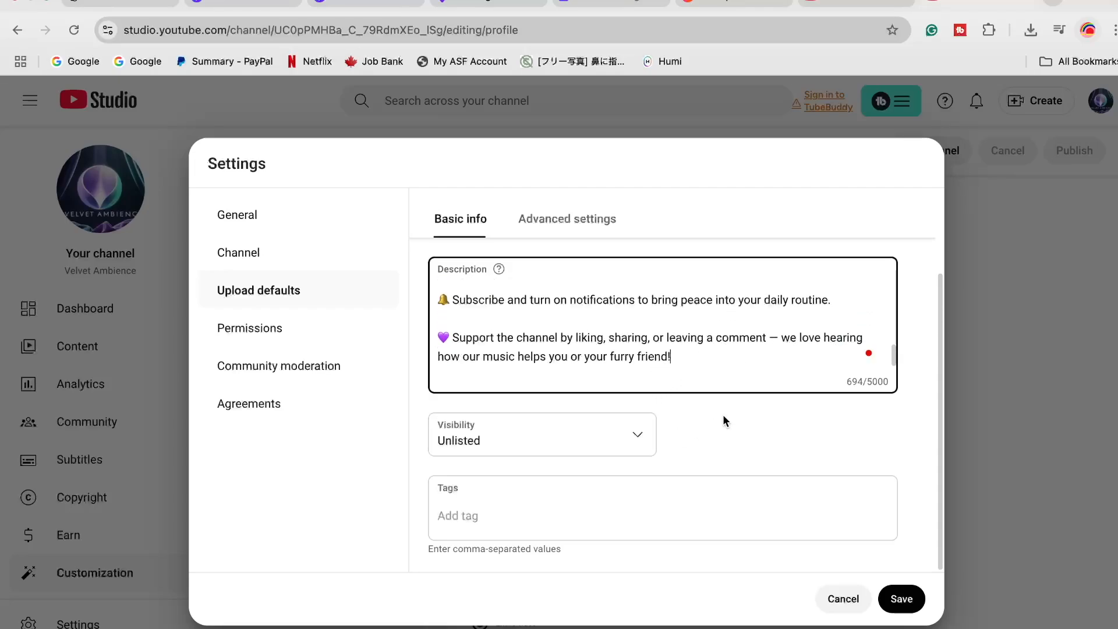
Review the channel's permissions, community moderation and agreements settings, then save the channel settings
{"action": "left_click", "coordinate": [258, 341]}
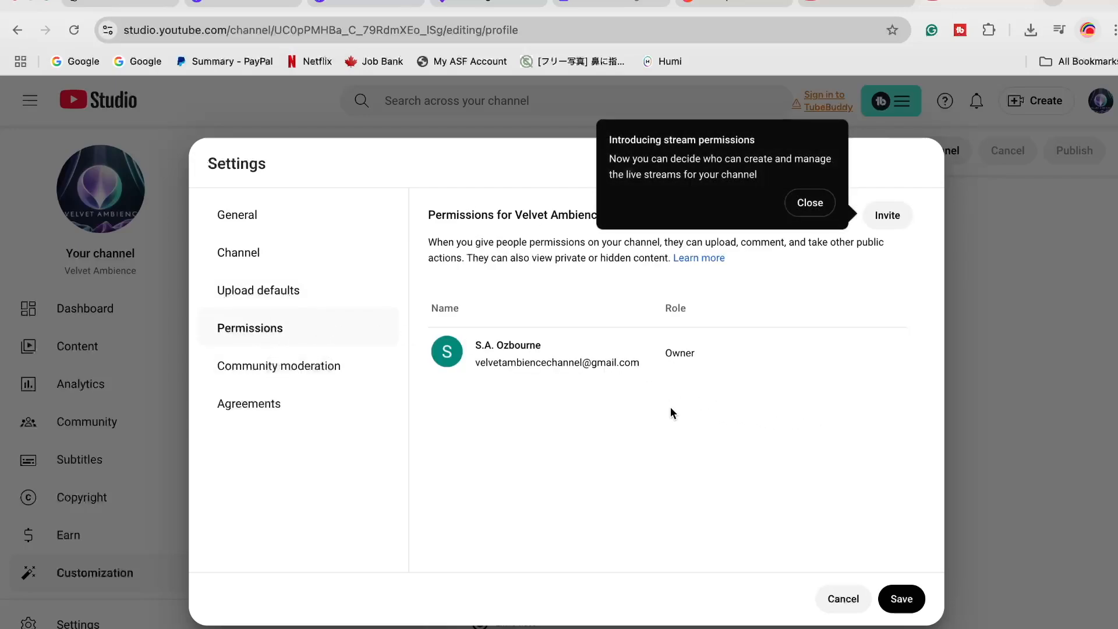
{"action": "left_click", "coordinate": [295, 367]}
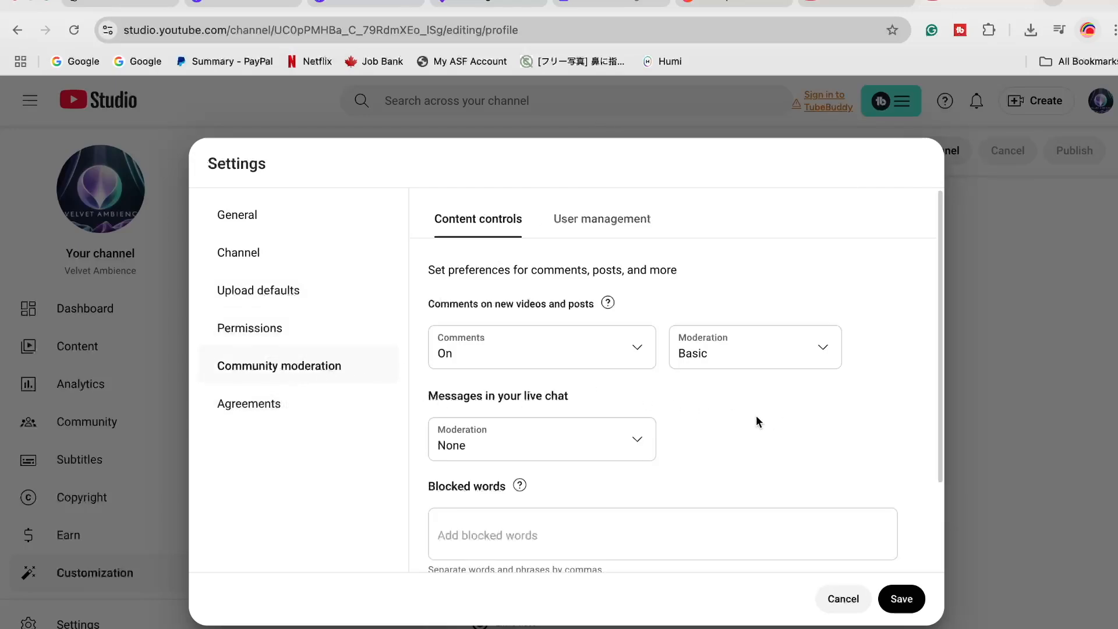
{"action": "scroll", "coordinate": [757, 414], "scroll_direction": "down", "scroll_amount": 1}
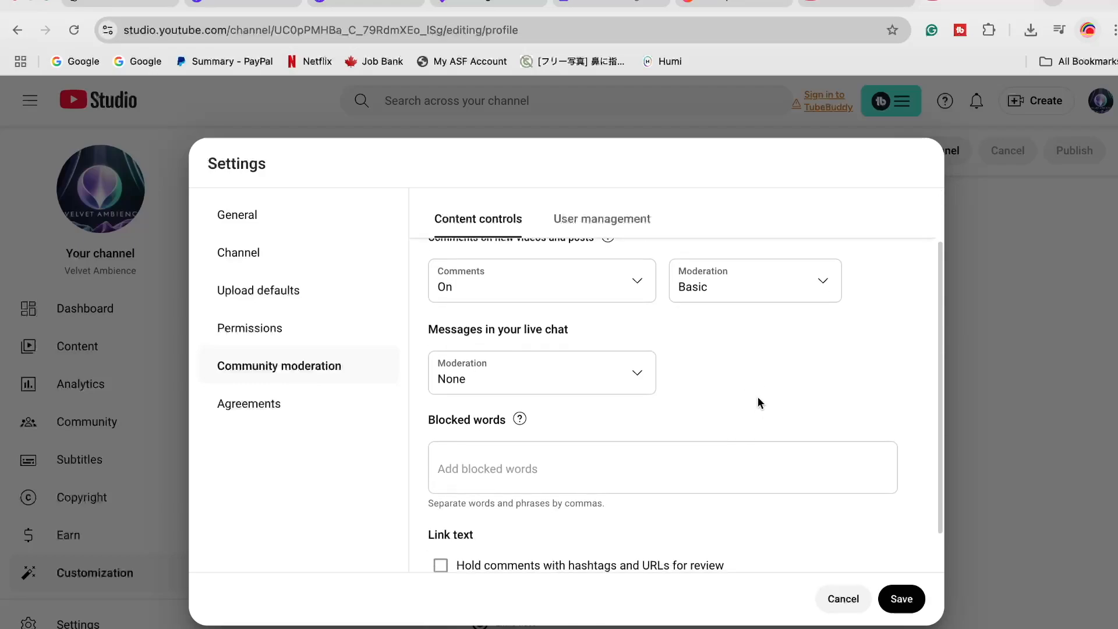
{"action": "scroll", "coordinate": [740, 398], "scroll_direction": "down", "scroll_amount": 1}
{"action": "scroll", "coordinate": [724, 397], "scroll_direction": "down", "scroll_amount": 1}
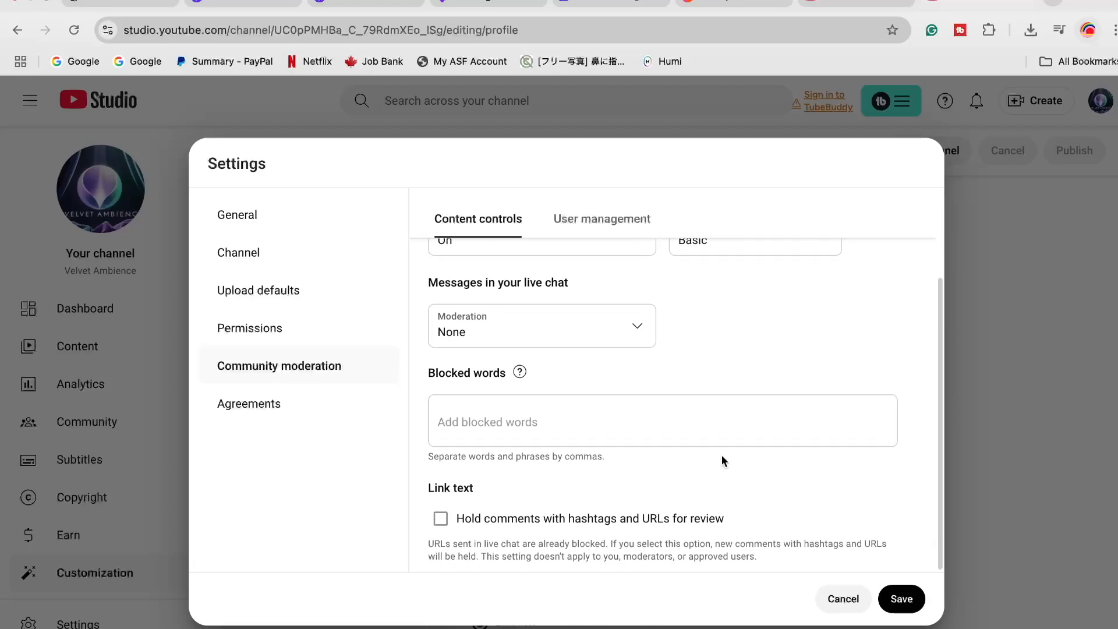
{"action": "scroll", "coordinate": [649, 437], "scroll_direction": "up", "scroll_amount": 2}
{"action": "scroll", "coordinate": [648, 434], "scroll_direction": "down", "scroll_amount": 2}
{"action": "left_click", "coordinate": [243, 403]}
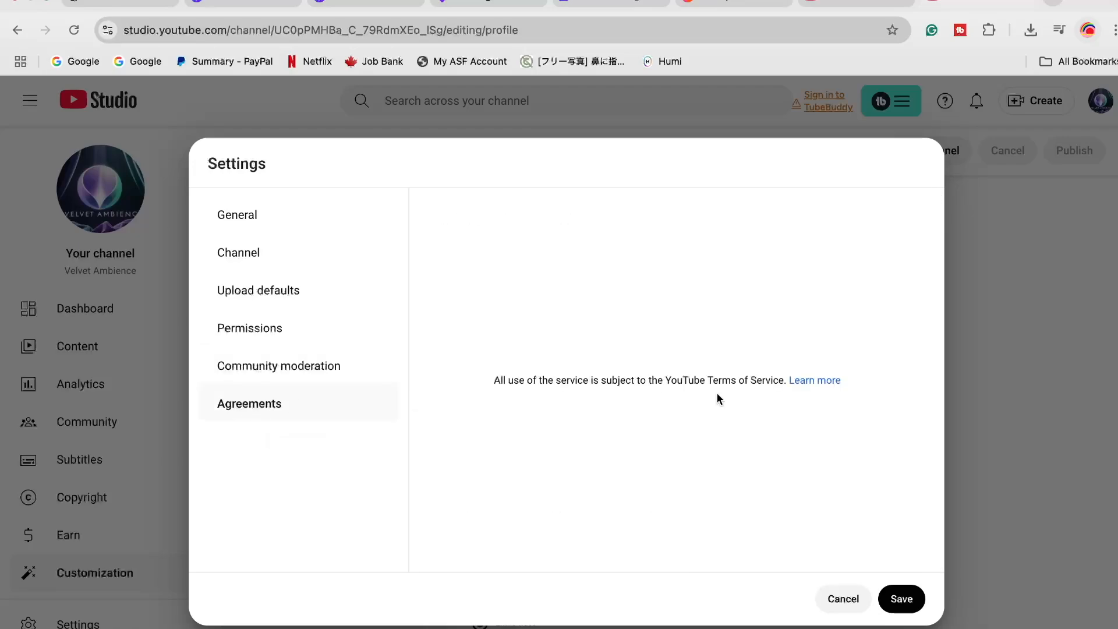
{"action": "left_click", "coordinate": [891, 597]}
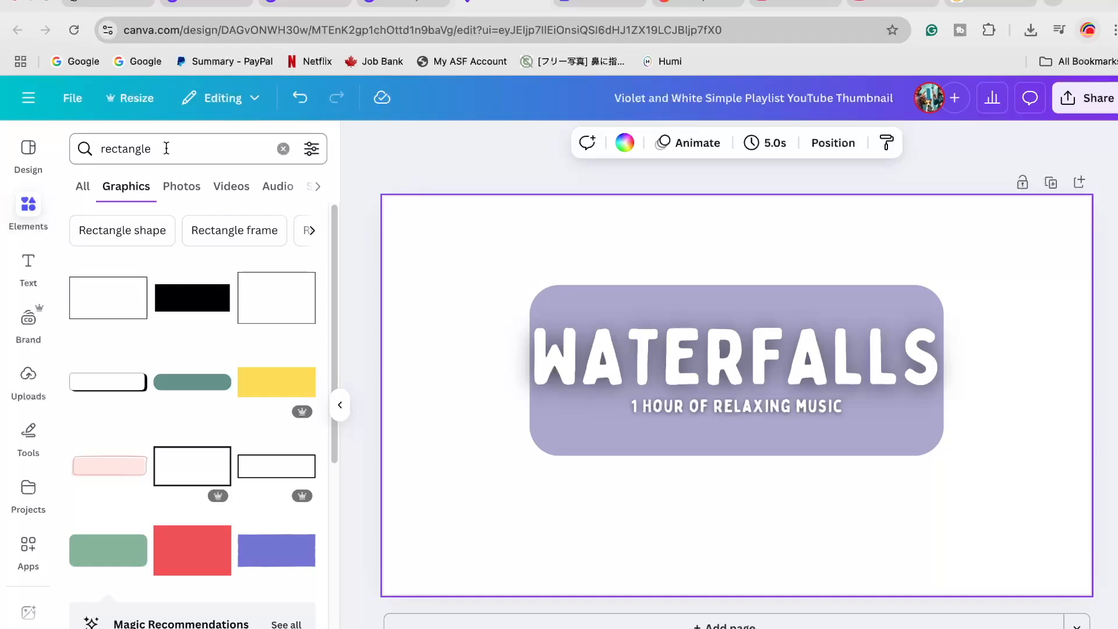
In the Canva thumbnail design, search photos for "waterfalls", insert the mossy cliff waterfall photo and enlarge it to cover the whole page
{"action": "left_click", "coordinate": [71, 146]}
{"action": "type", "text": "waterfalls"}
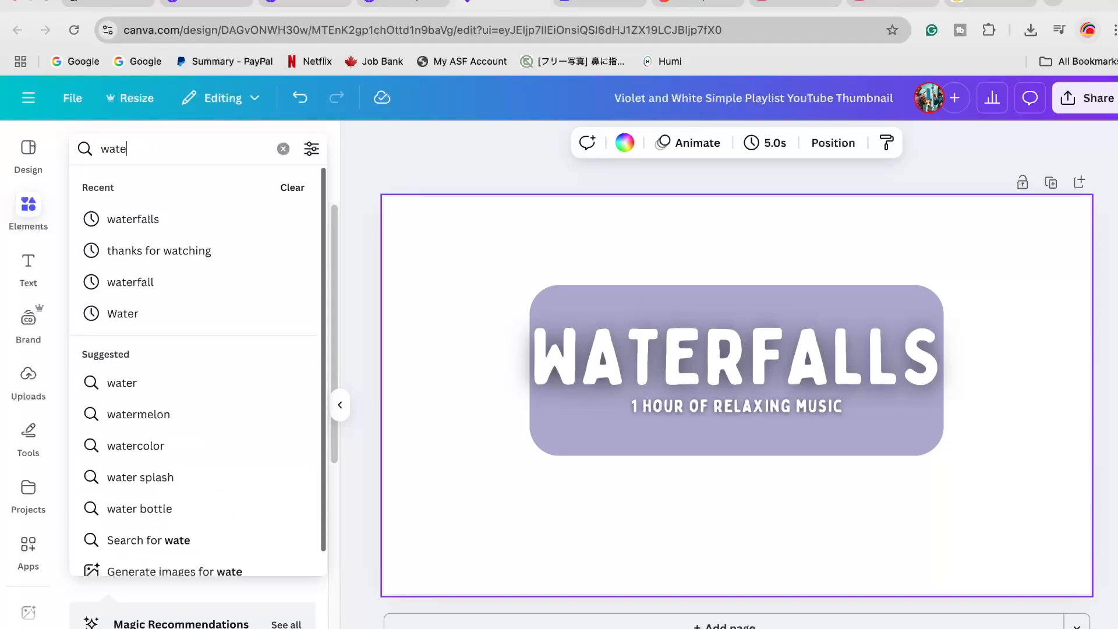
{"action": "key", "text": "Return"}
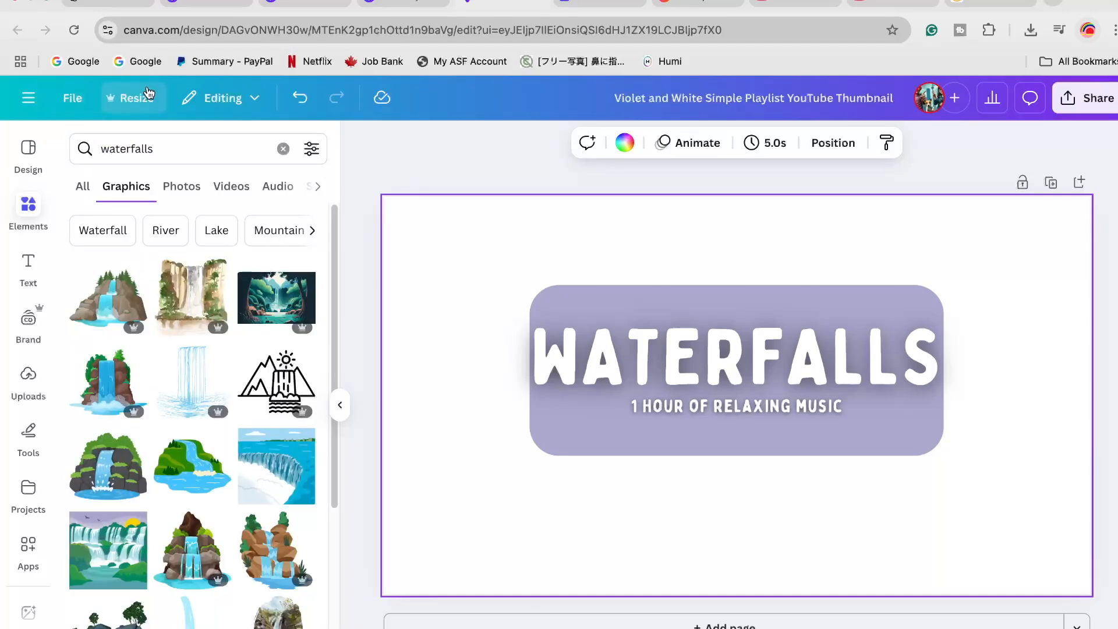
{"action": "left_click", "coordinate": [181, 187]}
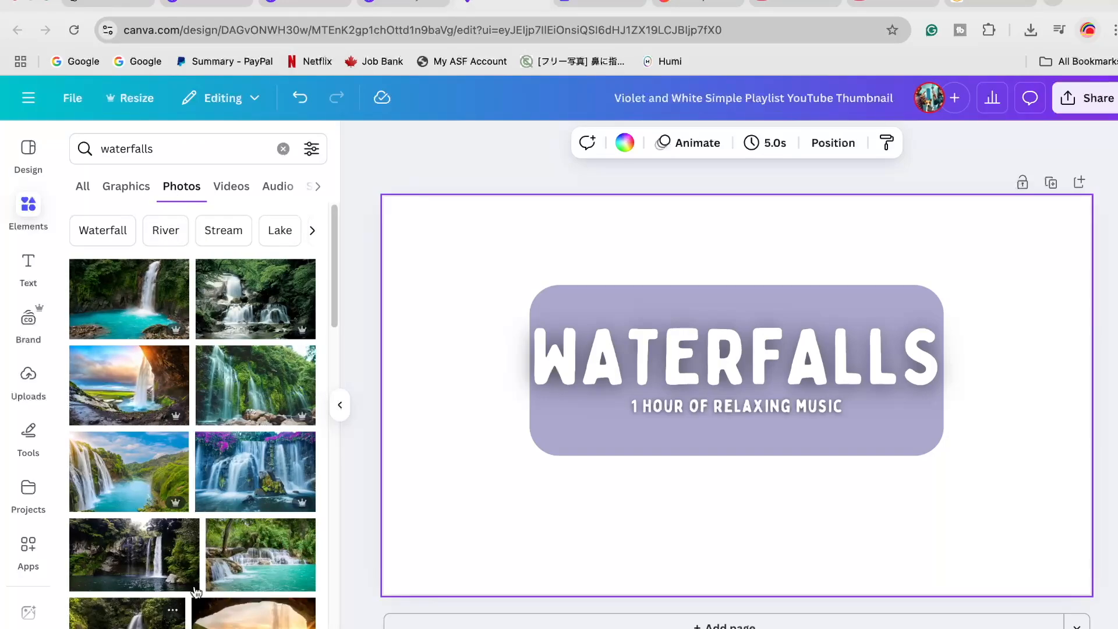
{"action": "left_click", "coordinate": [257, 382]}
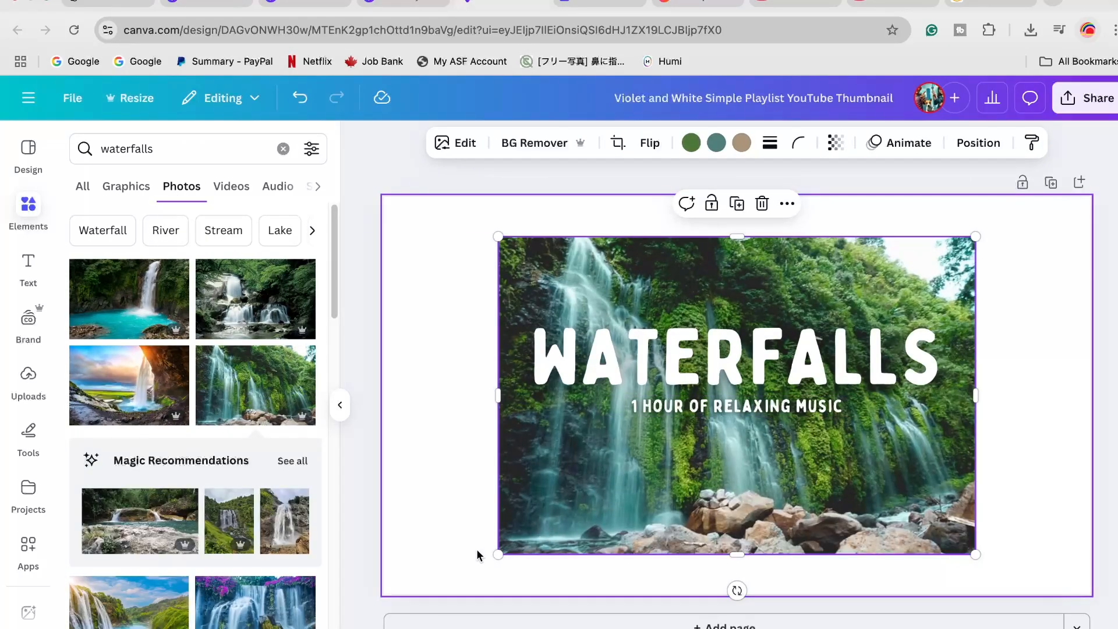
{"action": "left_click_drag", "start_coordinate": [498, 554], "coordinate": [382, 549]}
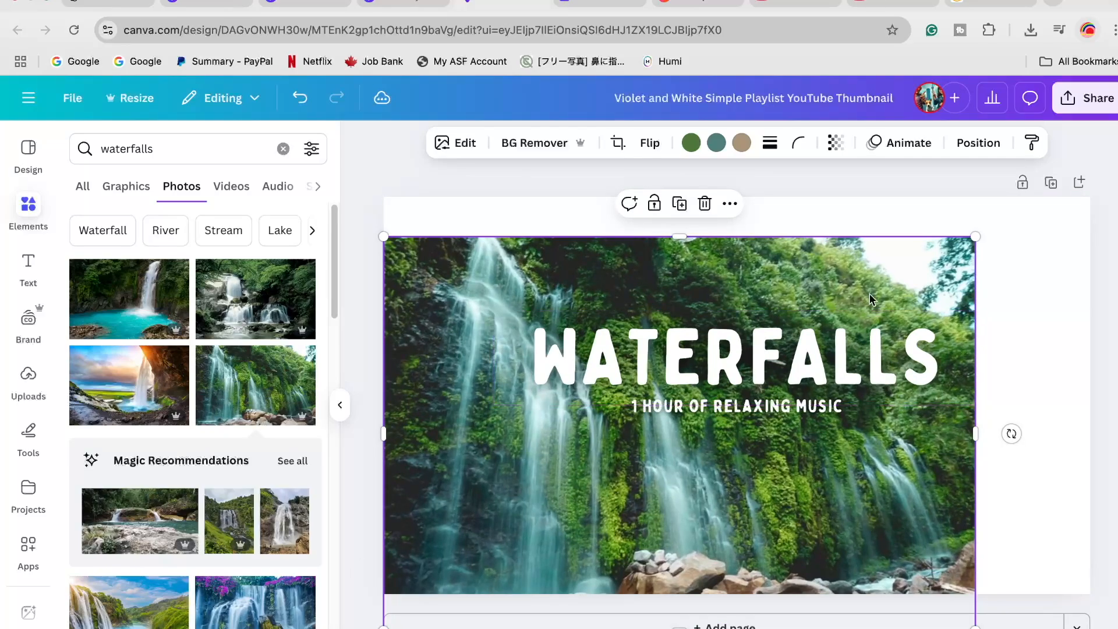
{"action": "left_click_drag", "start_coordinate": [975, 237], "coordinate": [1115, 183]}
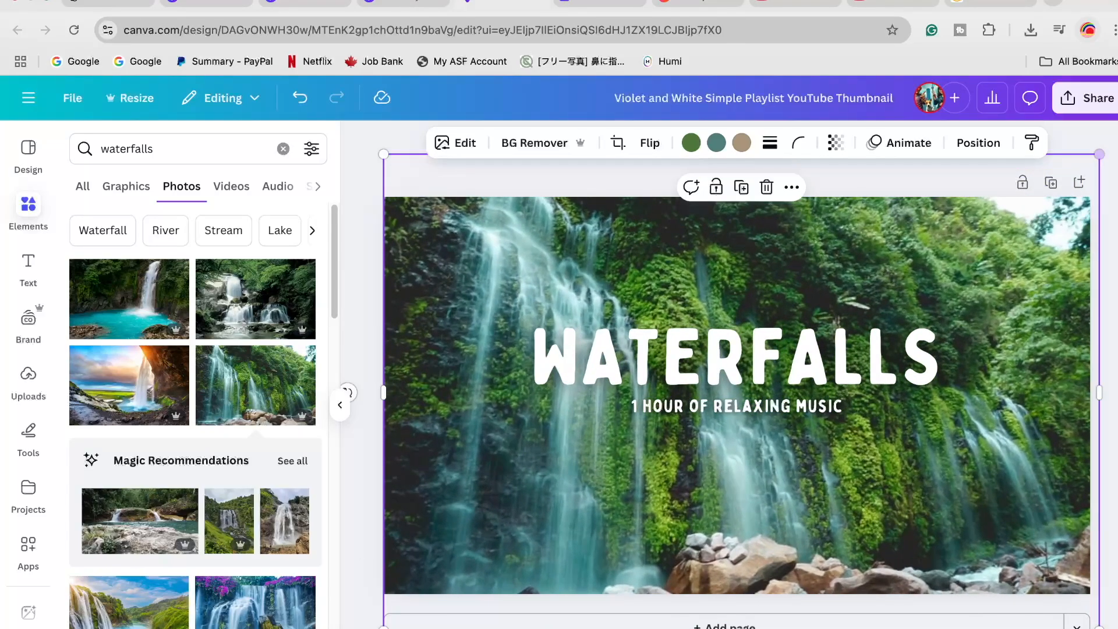
Move the WATERFALLS title and the "1 hour of relaxing music" line toward the thumbnail's upper right
{"action": "left_click_drag", "start_coordinate": [784, 360], "coordinate": [903, 326]}
{"action": "left_click", "coordinate": [802, 406]}
{"action": "left_click_drag", "start_coordinate": [801, 406], "coordinate": [919, 378]}
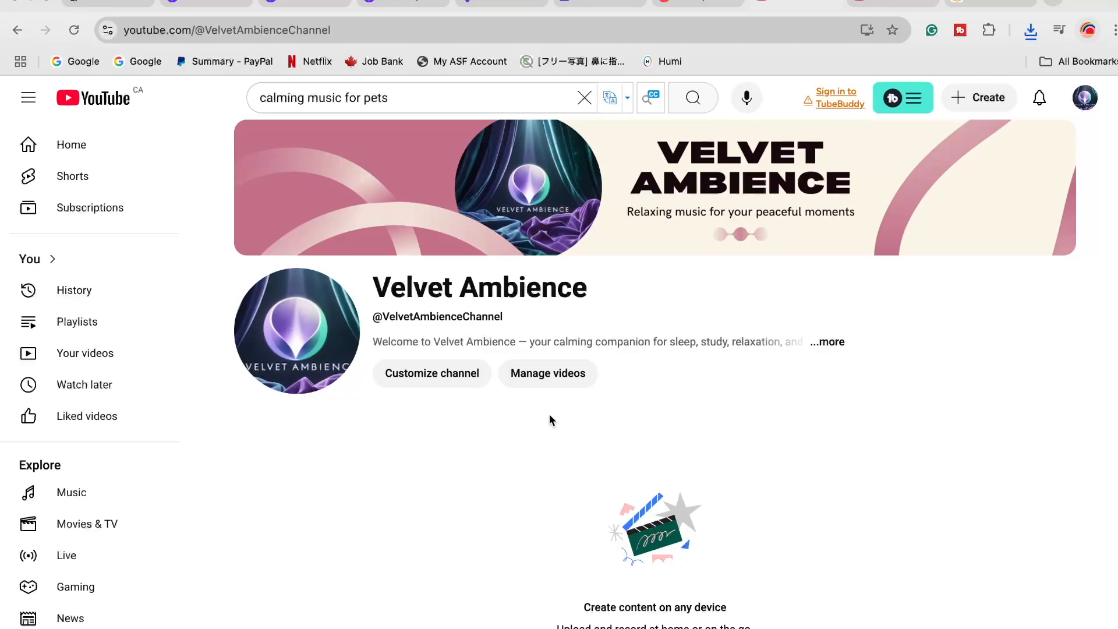
From the YouTube channel page, go to YouTube Studio and open the WaterFalls video's details for editing
{"action": "left_click", "coordinate": [1087, 103]}
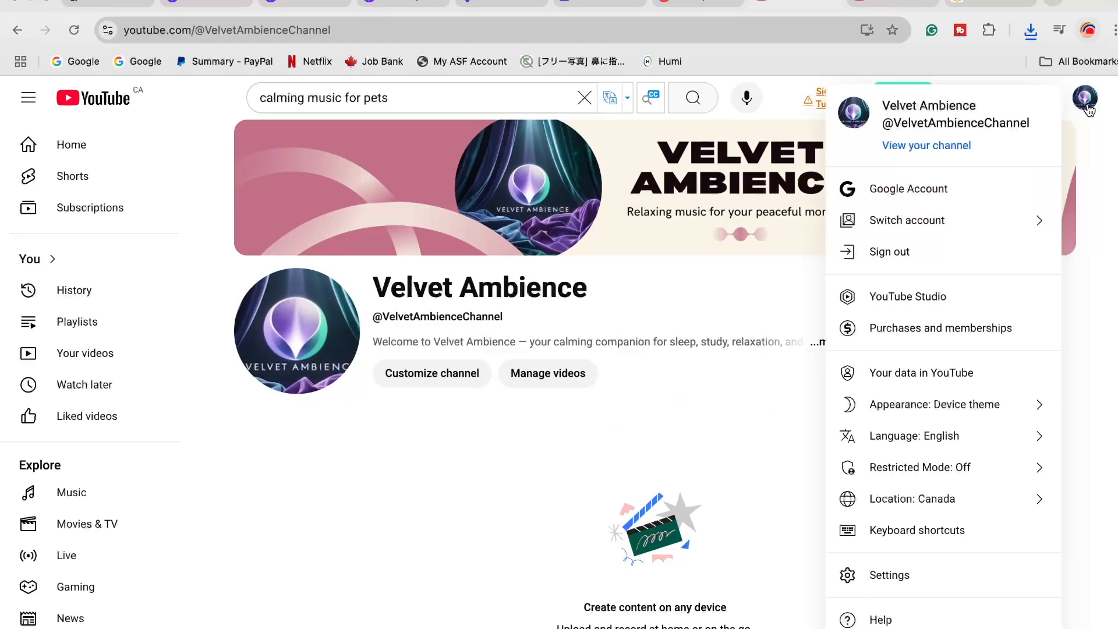
{"action": "left_click", "coordinate": [923, 296]}
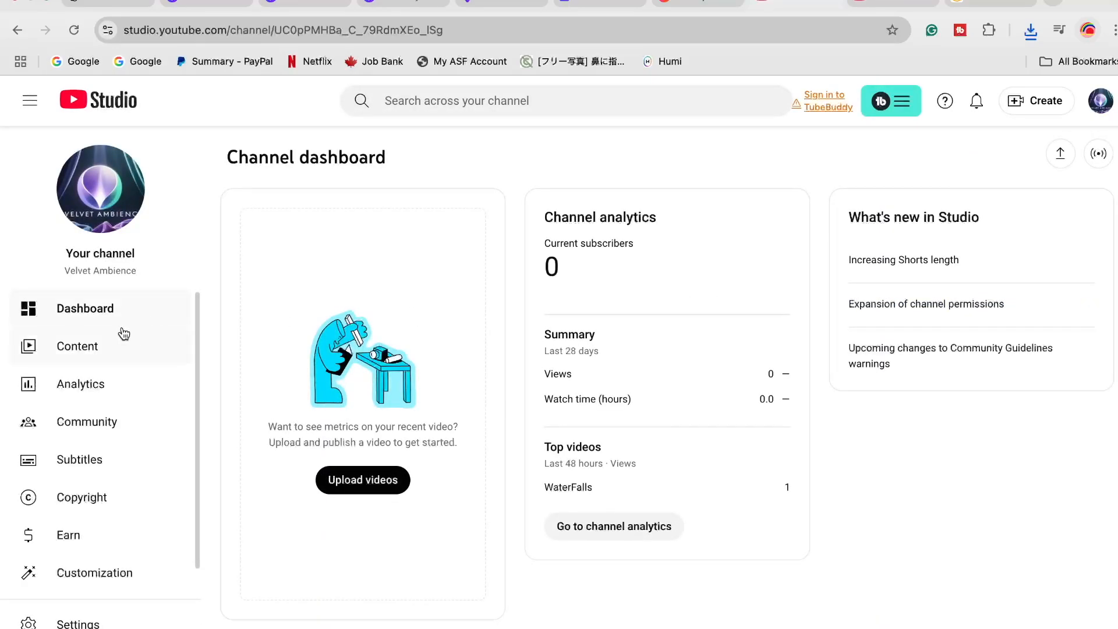
{"action": "left_click", "coordinate": [89, 347]}
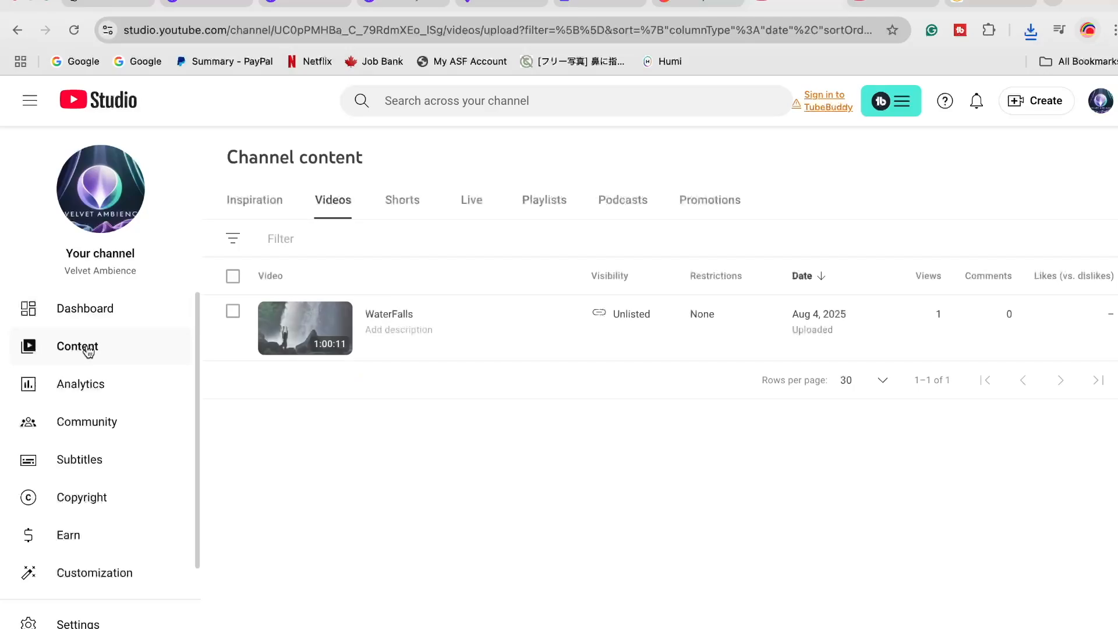
{"action": "mouse_move", "coordinate": [415, 350]}
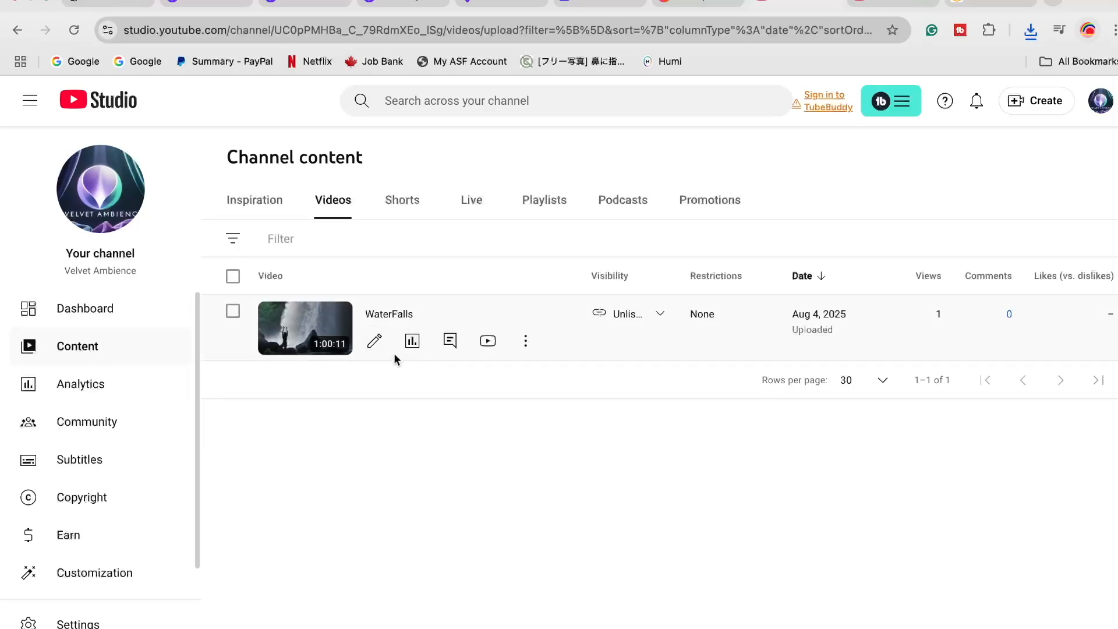
{"action": "left_click", "coordinate": [376, 343]}
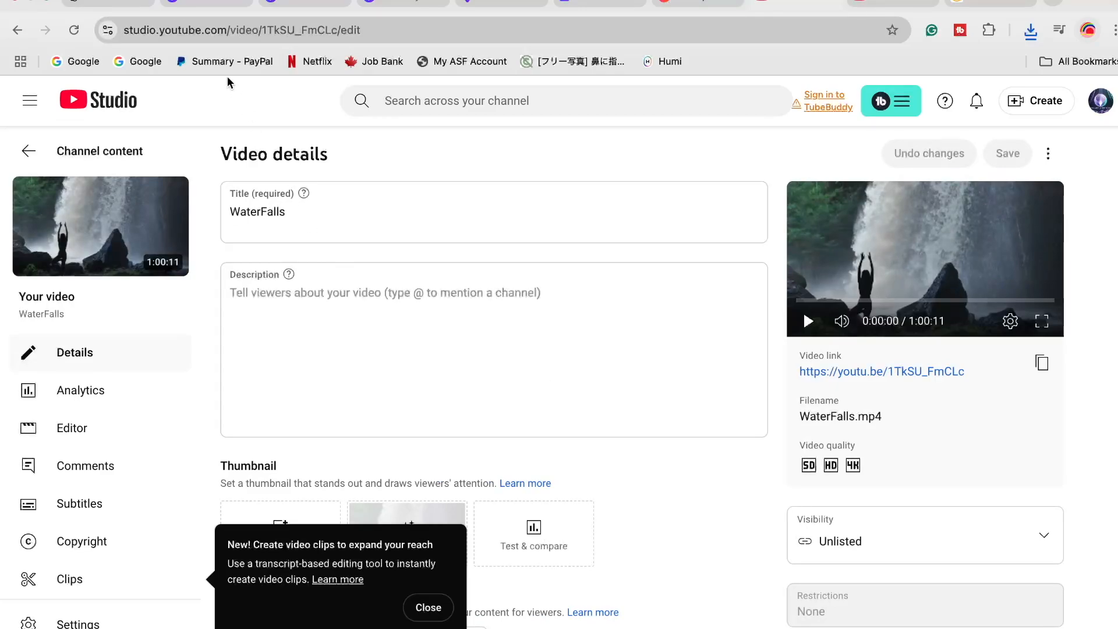
Switch to ChatGPT and write a prompt requesting a title, description and comma-separated tags for a video of relaxing ambient music for waterfalls
{"action": "left_click", "coordinate": [111, 7]}
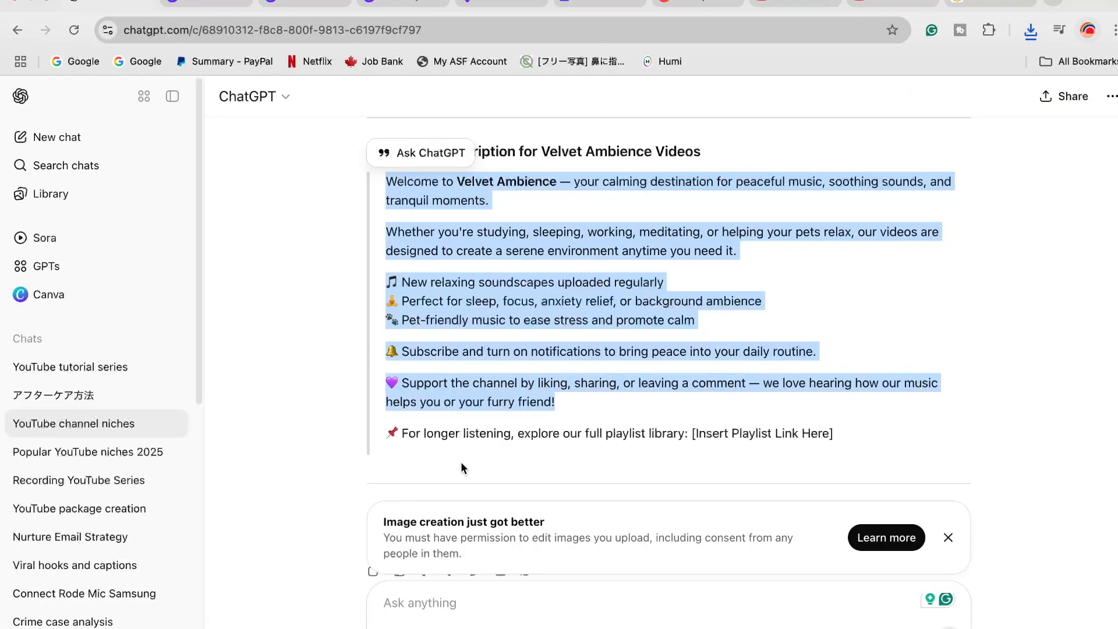
{"action": "scroll", "coordinate": [461, 469], "scroll_direction": "down", "scroll_amount": 2}
{"action": "left_click", "coordinate": [502, 602]}
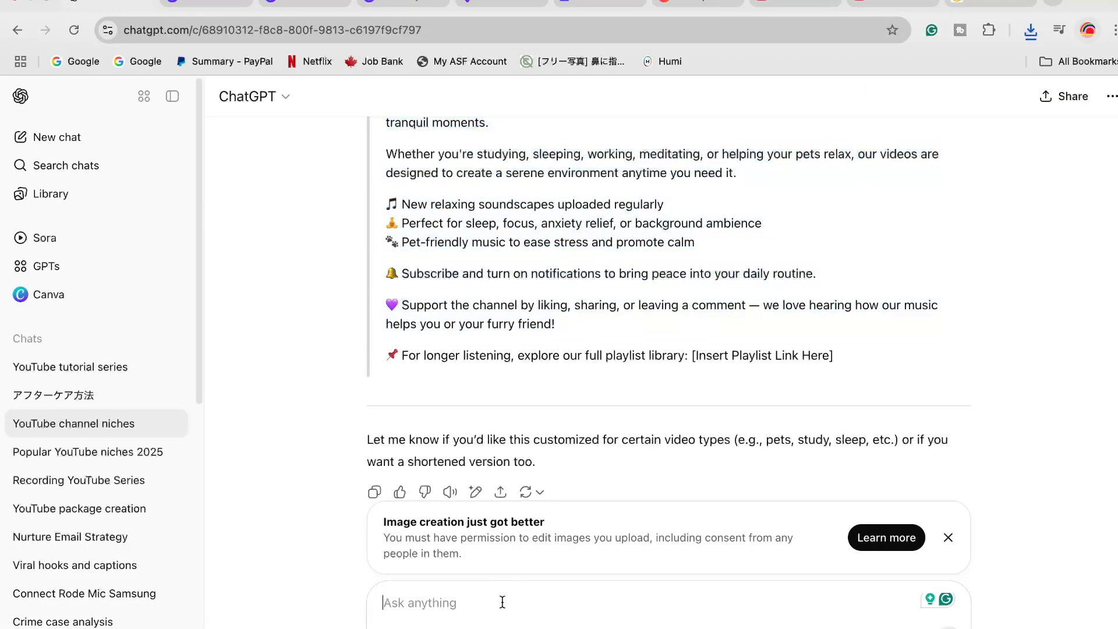
{"action": "type", "text": "I made a video"}
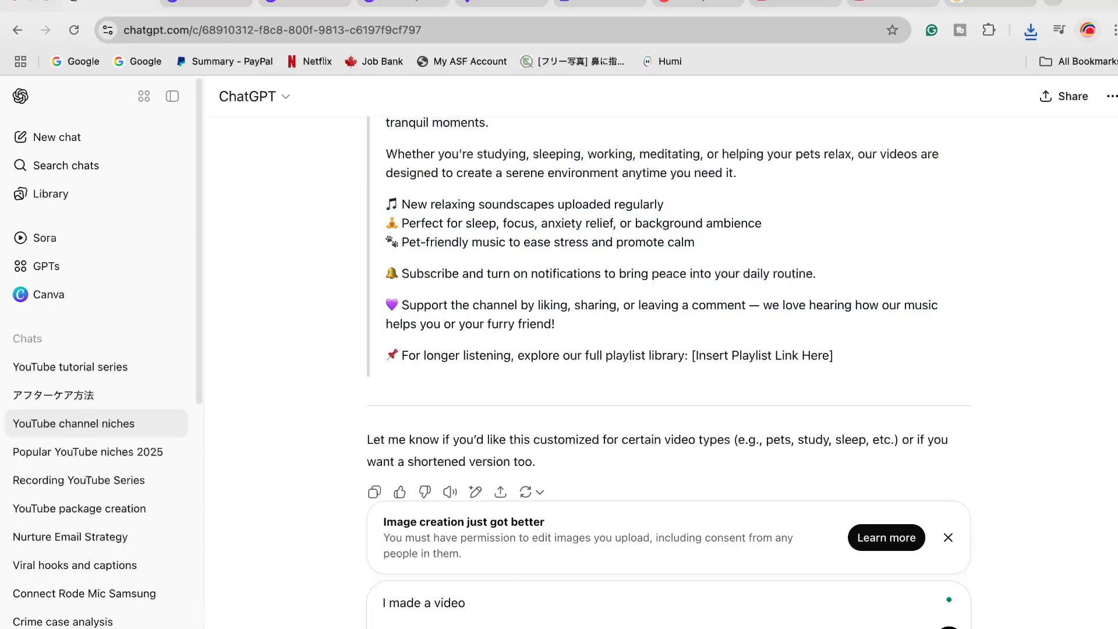
{"action": "type", "text": " with relaxing mu"}
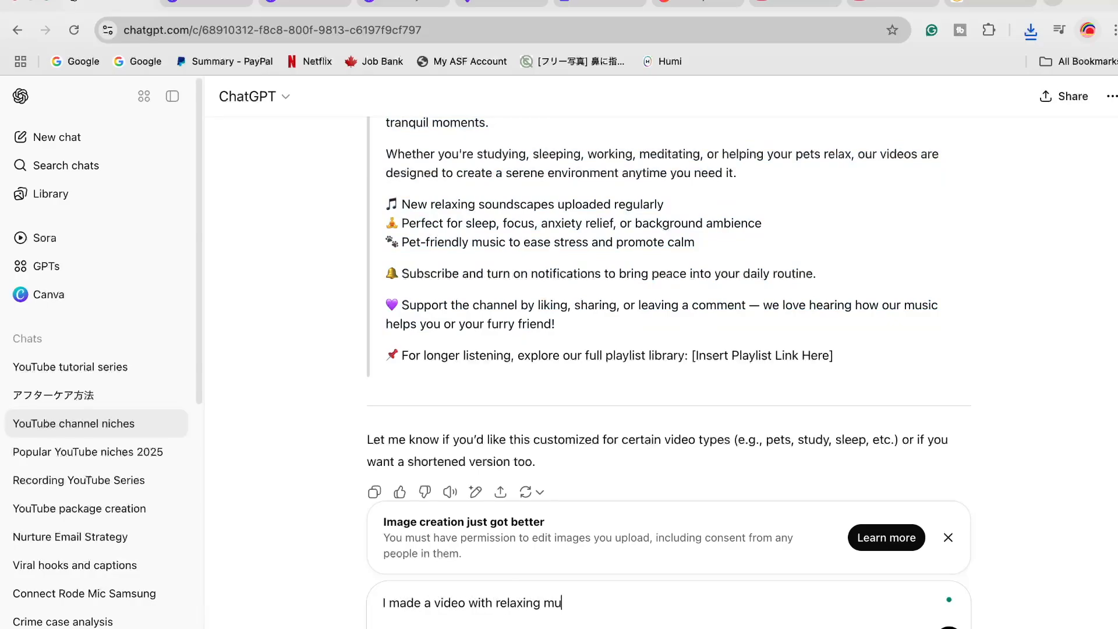
{"action": "type", "text": "sic that is ambient for waterfalls. Can y"}
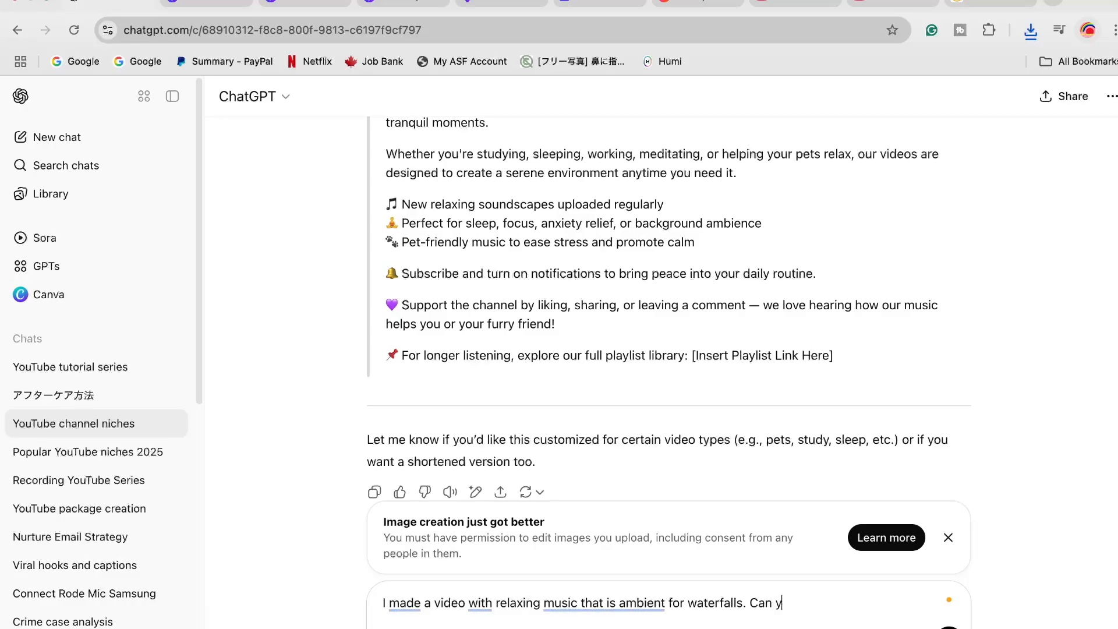
{"action": "type", "text": "ou please give me a title"}
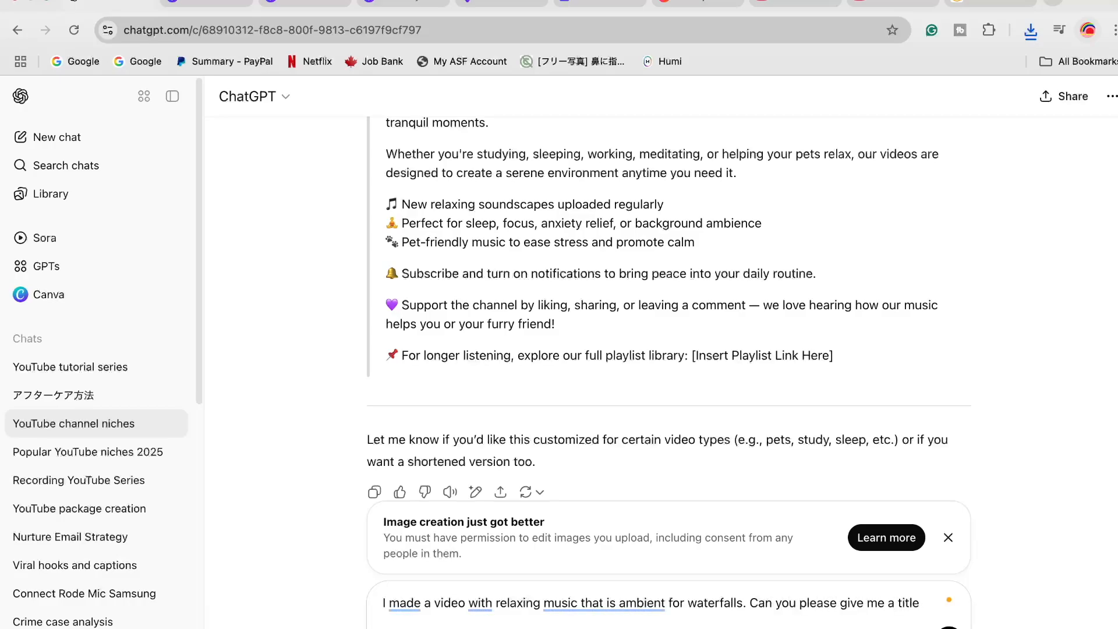
{"action": "type", "text": ", descr"}
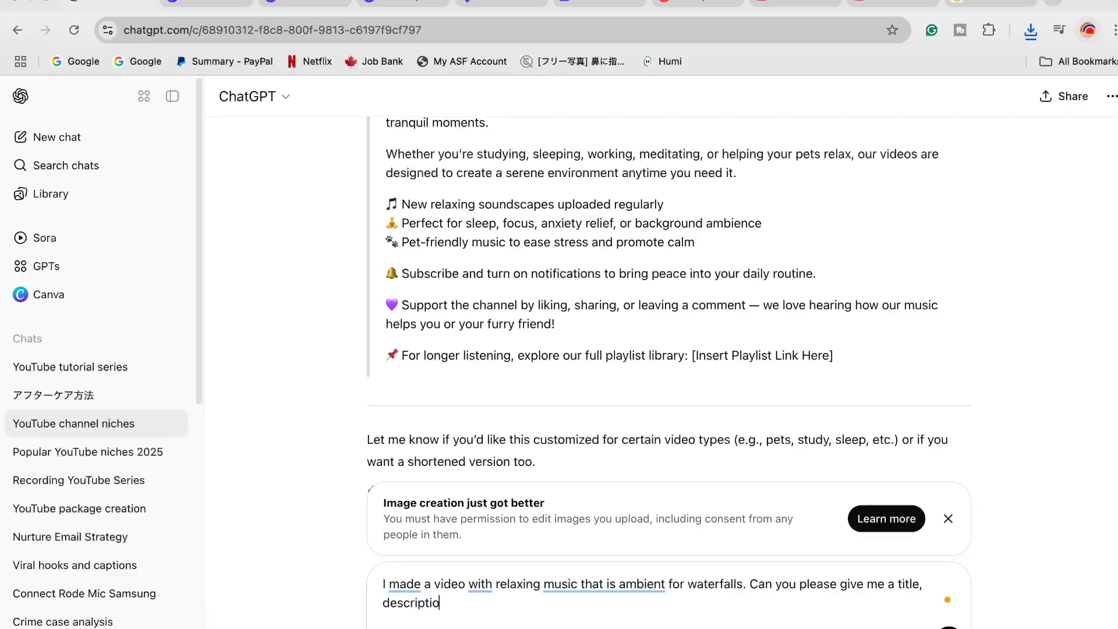
{"action": "type", "text": "iption, tags seperated by "}
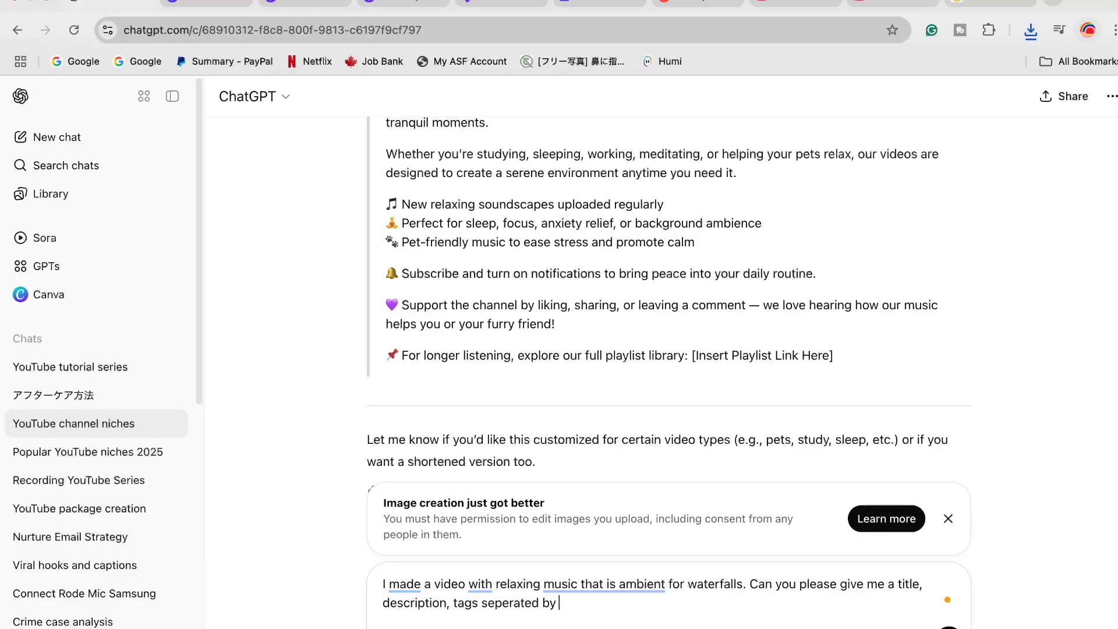
{"action": "type", "text": "commas and make it sound pere"}
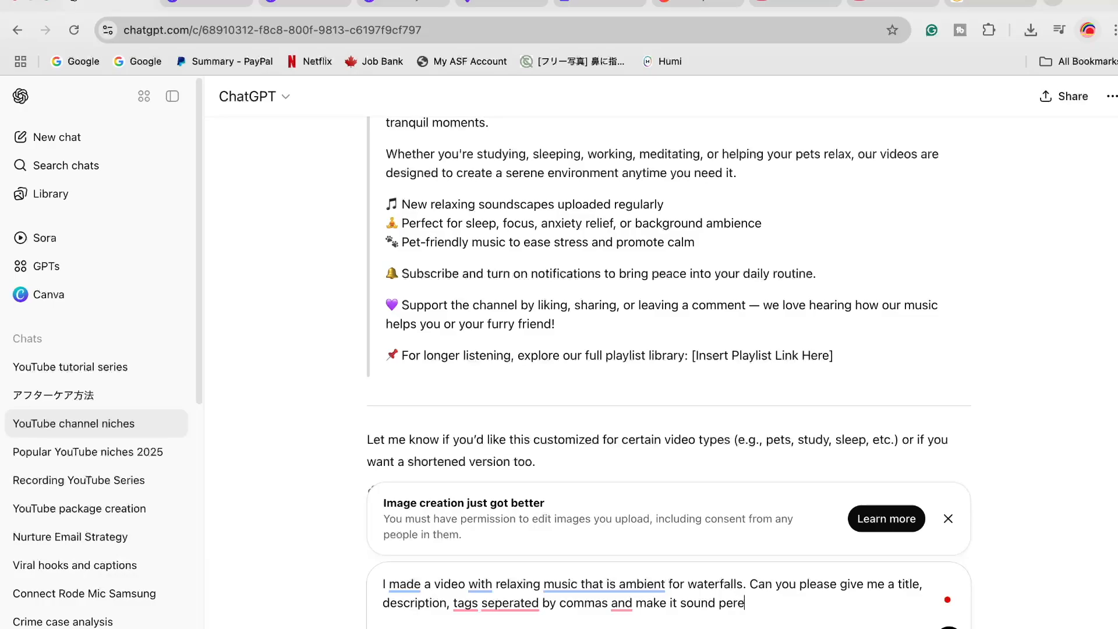
{"action": "type", "text": "for anyone looking to"}
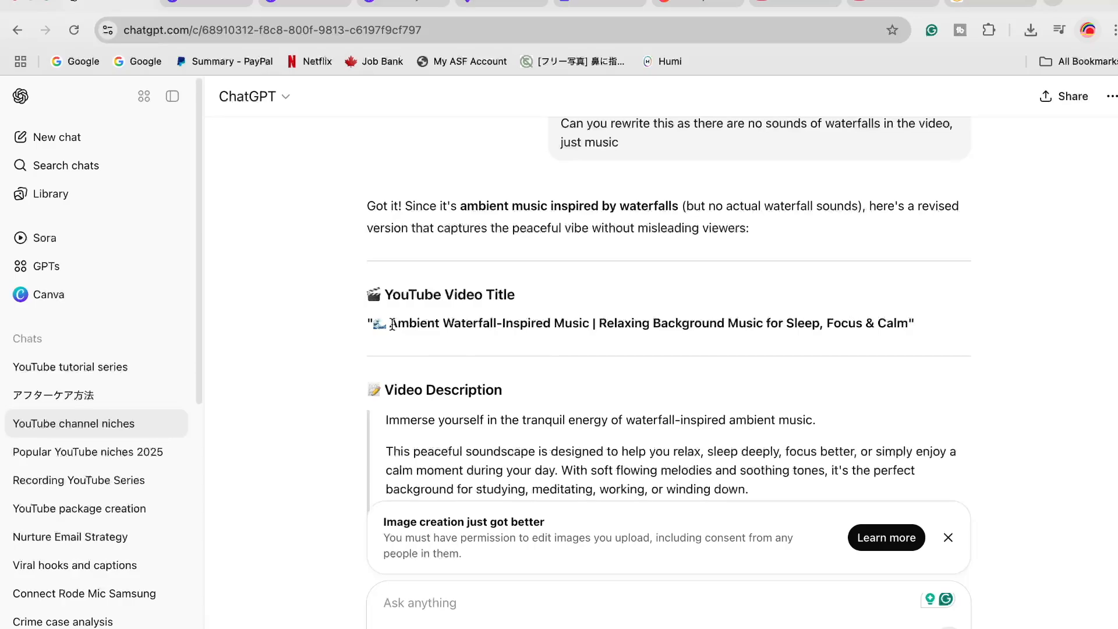
Copy ChatGPT's title and replace the video's title with "Ambient Waterfall-Inspired Music | Relaxing Background Music for Sleep, Focus & Calm"
{"action": "left_click_drag", "start_coordinate": [392, 325], "coordinate": [903, 314]}
{"action": "key", "text": "ctrl+c"}
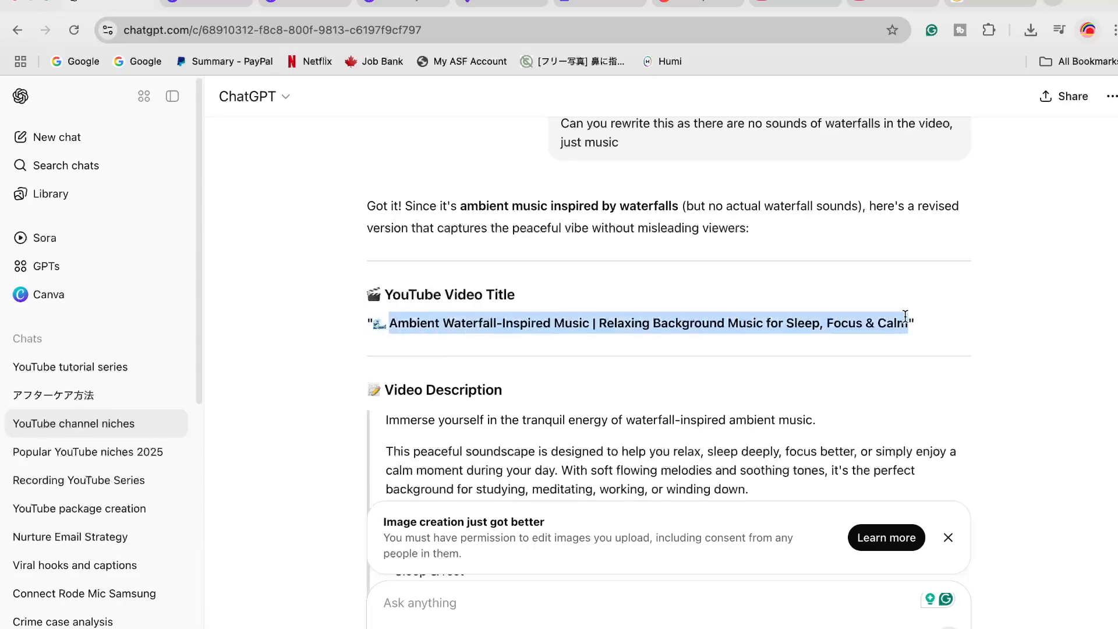
{"action": "left_click", "coordinate": [893, 3]}
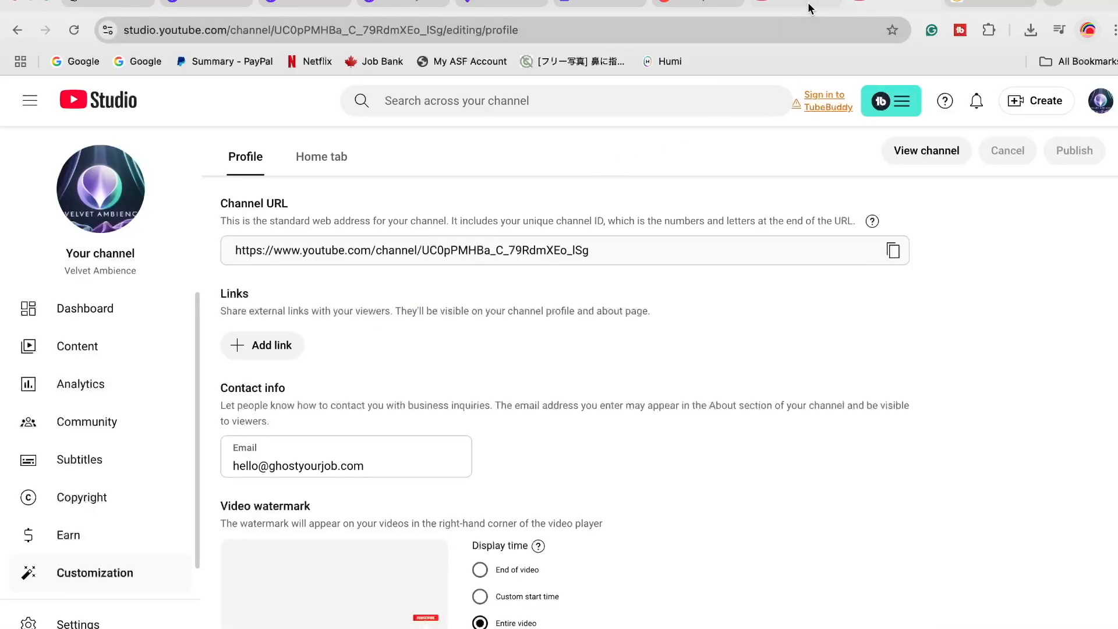
{"action": "left_click", "coordinate": [736, 3]}
{"action": "left_click", "coordinate": [294, 211]}
{"action": "left_click_drag", "start_coordinate": [294, 212], "coordinate": [214, 212]}
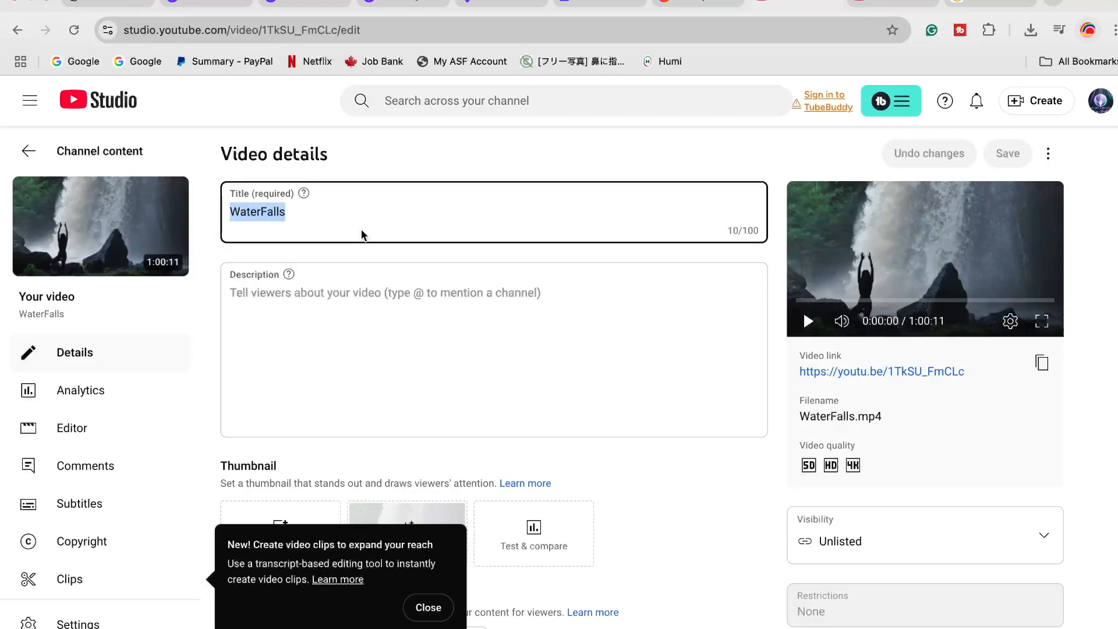
{"action": "key", "text": "ctrl+v"}
Copy ChatGPT's video description, up to "calming atmospheres" and without the channel link placeholder, into the video's Description field in YouTube Studio
{"action": "left_click", "coordinate": [346, 304]}
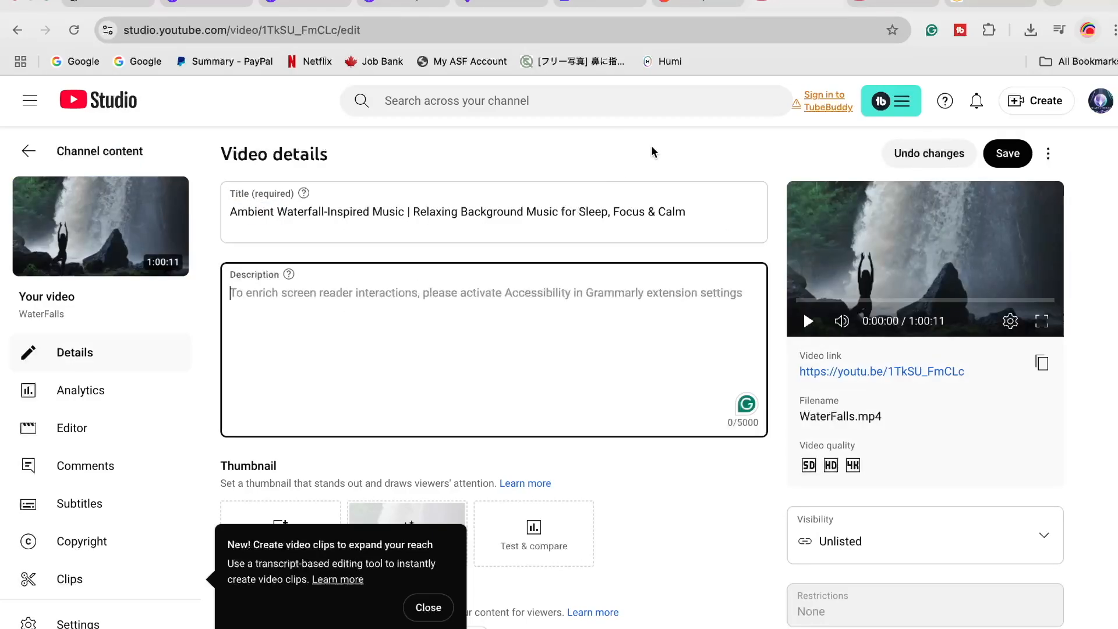
{"action": "mouse_move", "coordinate": [131, 5]}
{"action": "left_click", "coordinate": [102, 16]}
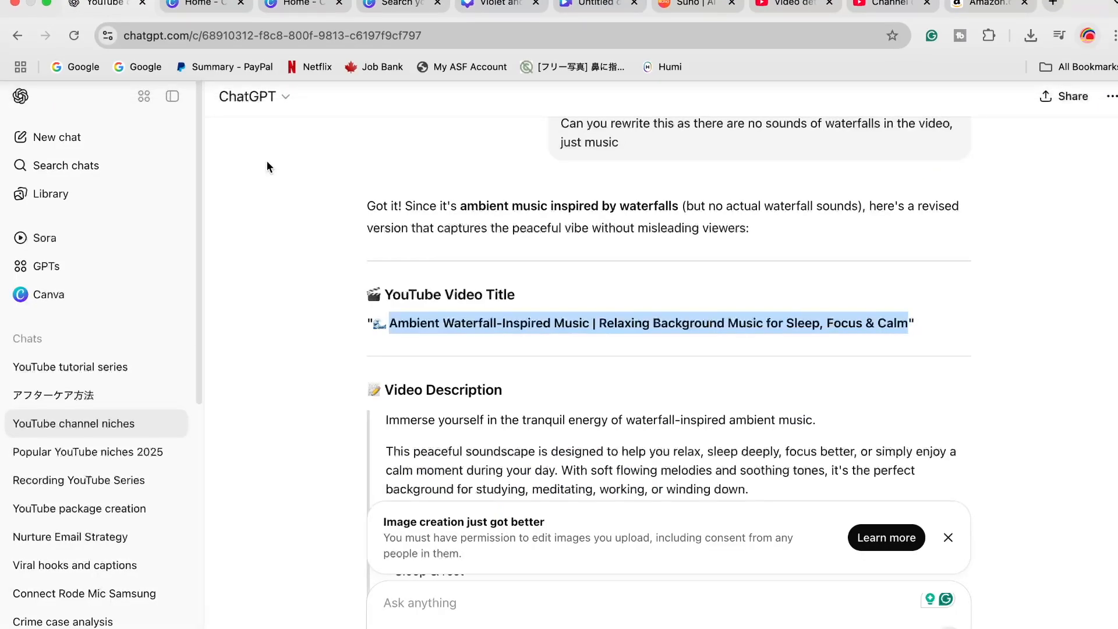
{"action": "scroll", "coordinate": [591, 442], "scroll_direction": "down", "scroll_amount": 3}
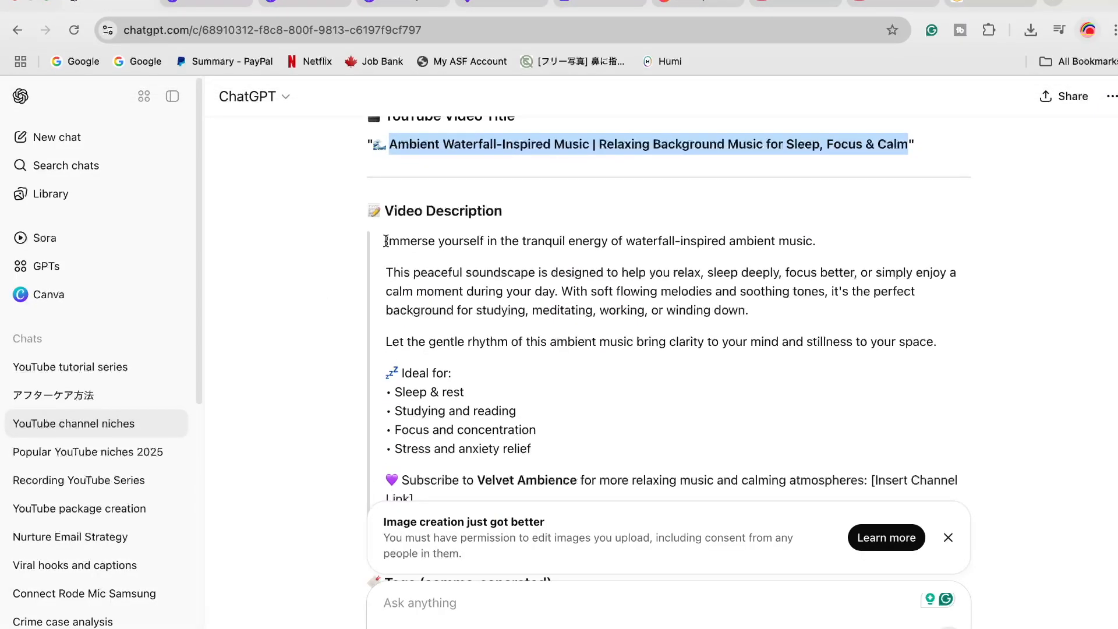
{"action": "left_click_drag", "start_coordinate": [385, 241], "coordinate": [515, 262]}
{"action": "left_click_drag", "start_coordinate": [603, 256], "coordinate": [865, 226]}
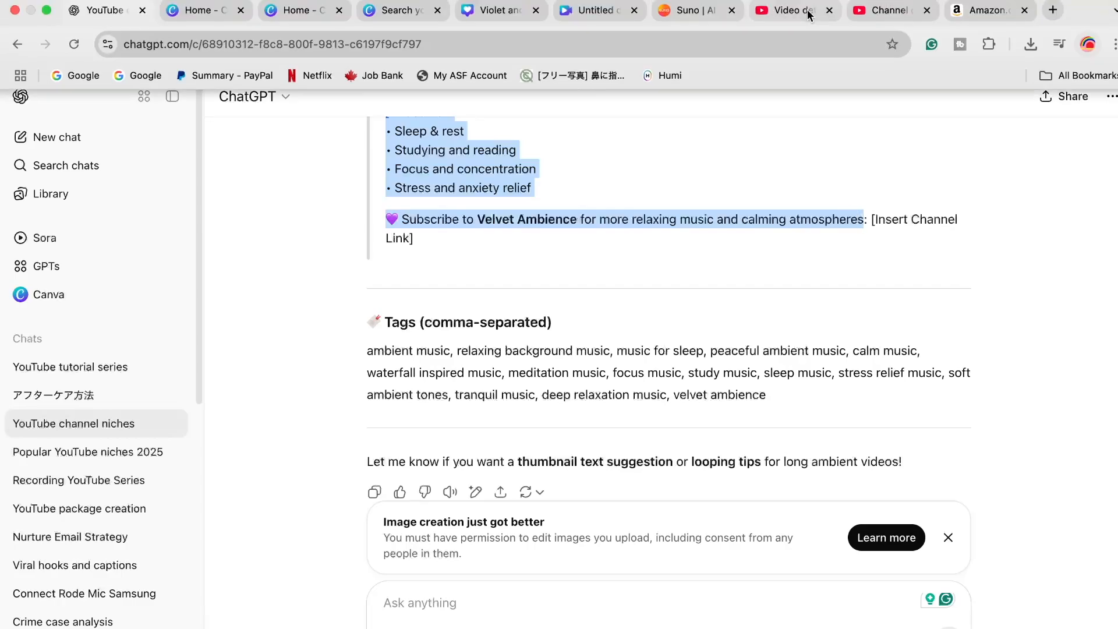
{"action": "left_click", "coordinate": [823, 16]}
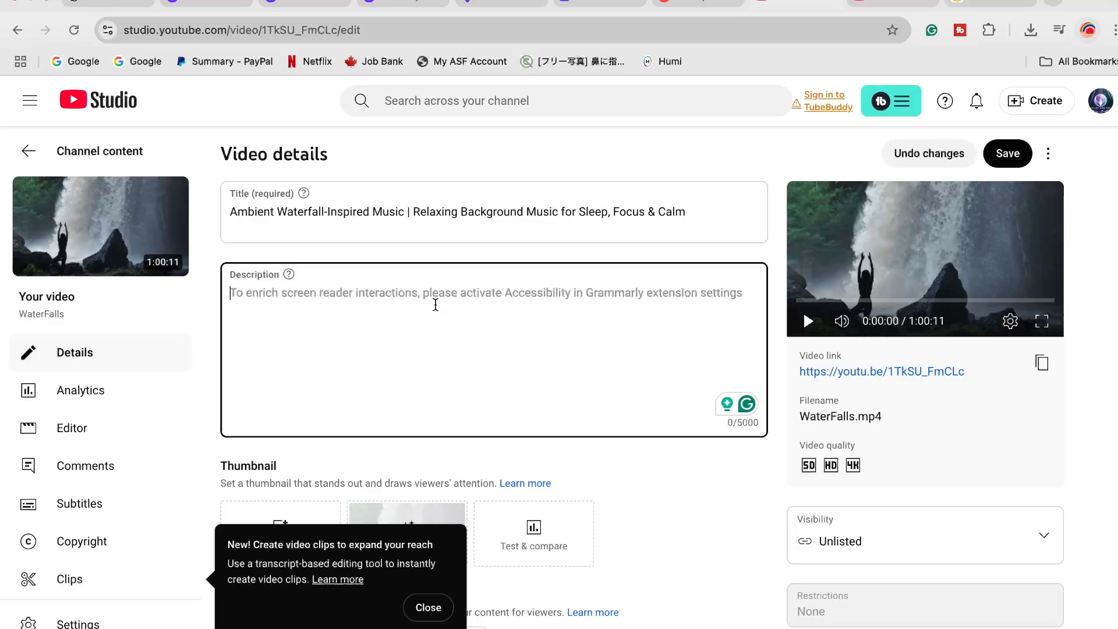
{"action": "key", "text": "super+v"}
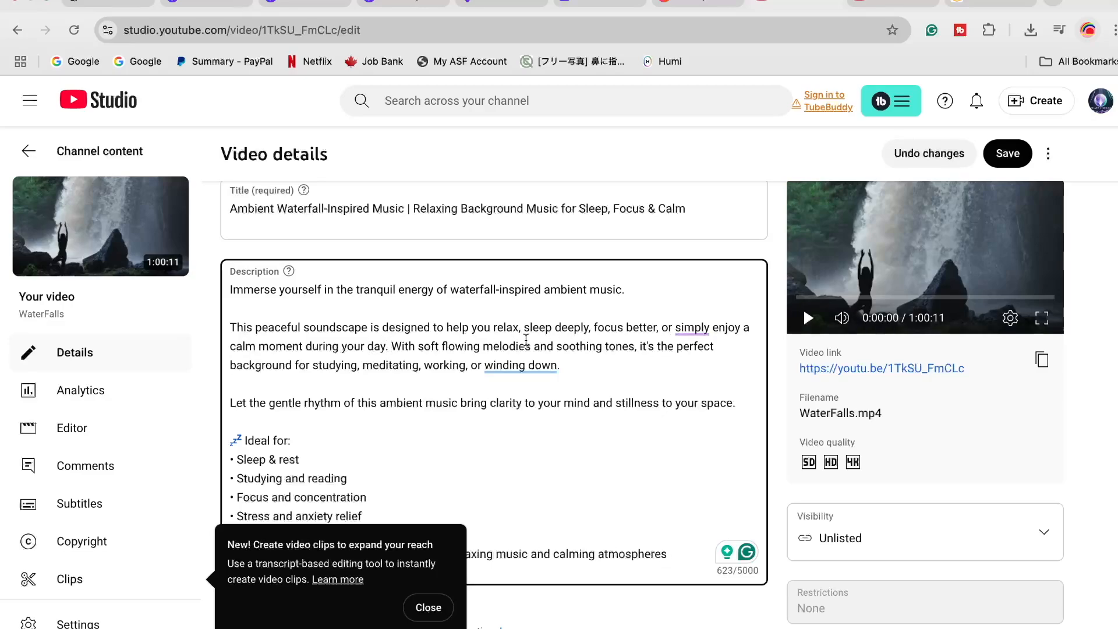
Insert a line break before "With soft flowing melodies" in the description and try applying Grammarly's rewording of that sentence
{"action": "key", "text": "Return"}
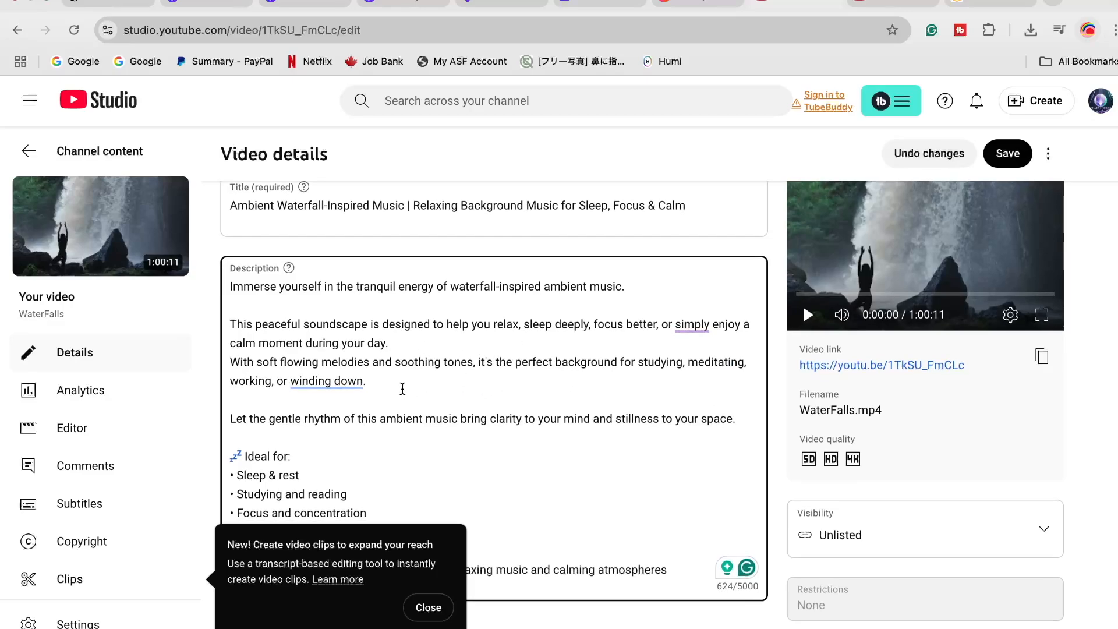
{"action": "scroll", "coordinate": [385, 390], "scroll_direction": "down", "scroll_amount": 1}
{"action": "mouse_move", "coordinate": [331, 359]}
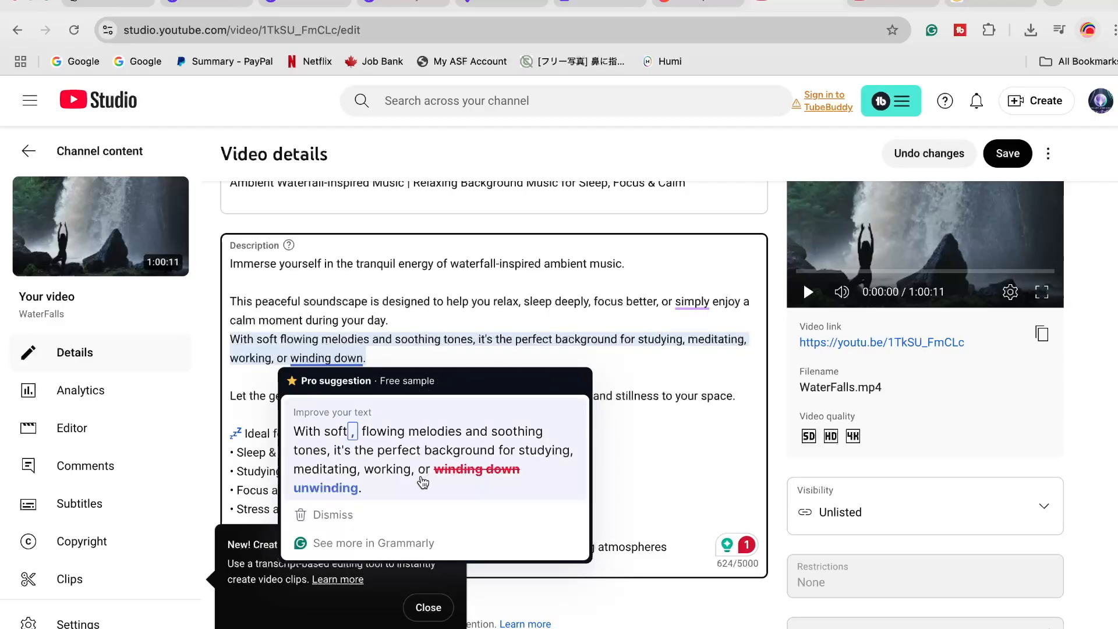
{"action": "left_click", "coordinate": [421, 479]}
Upload the WATERFALLS image "Violet and White Simple…bnail.jpg" from Downloads as the video's thumbnail
{"action": "scroll", "coordinate": [424, 435], "scroll_direction": "down", "scroll_amount": 2}
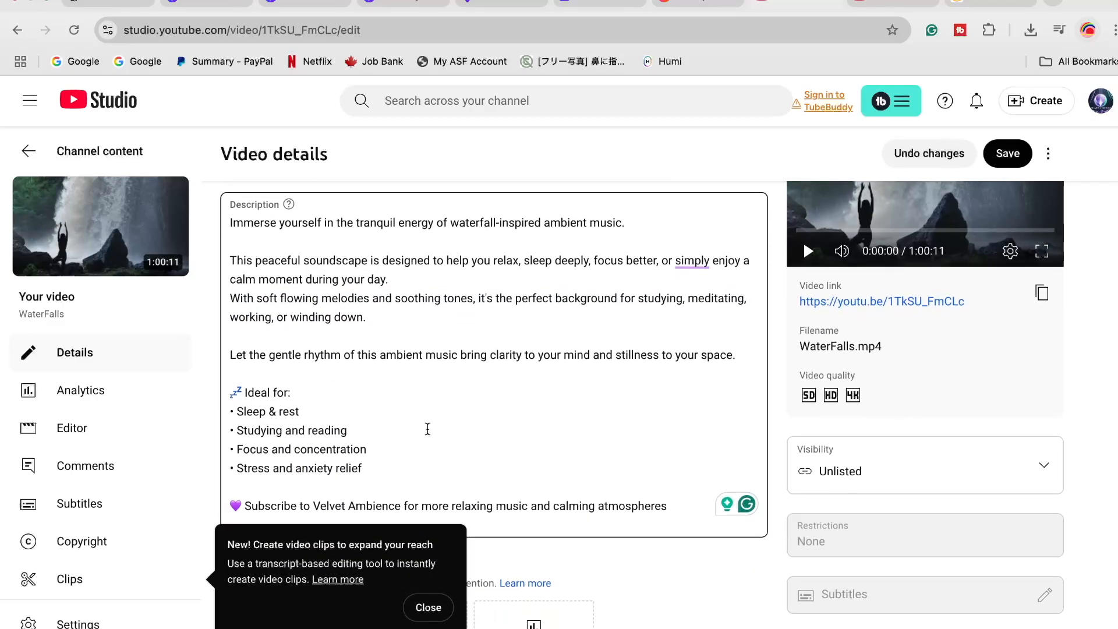
{"action": "scroll", "coordinate": [417, 374], "scroll_direction": "down", "scroll_amount": 1}
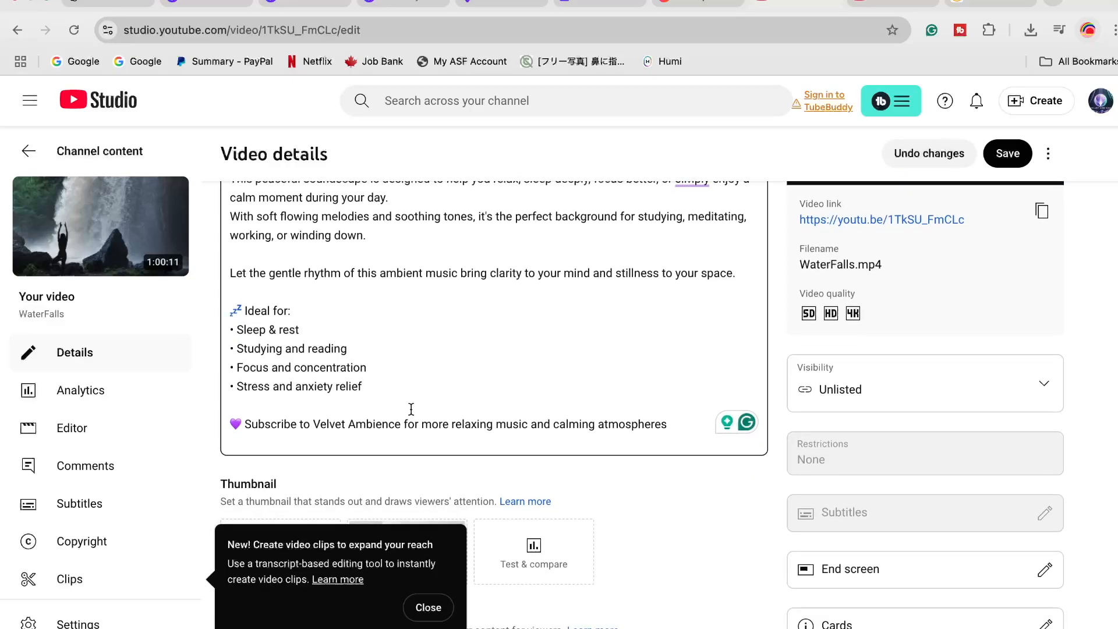
{"action": "scroll", "coordinate": [579, 420], "scroll_direction": "down", "scroll_amount": 3}
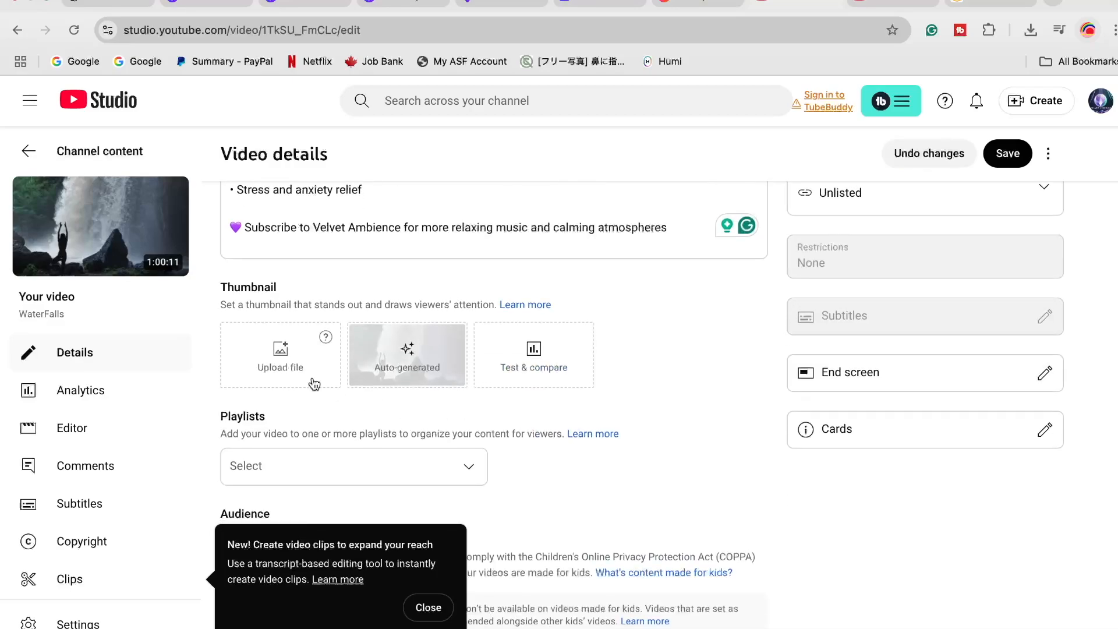
{"action": "left_click", "coordinate": [283, 369]}
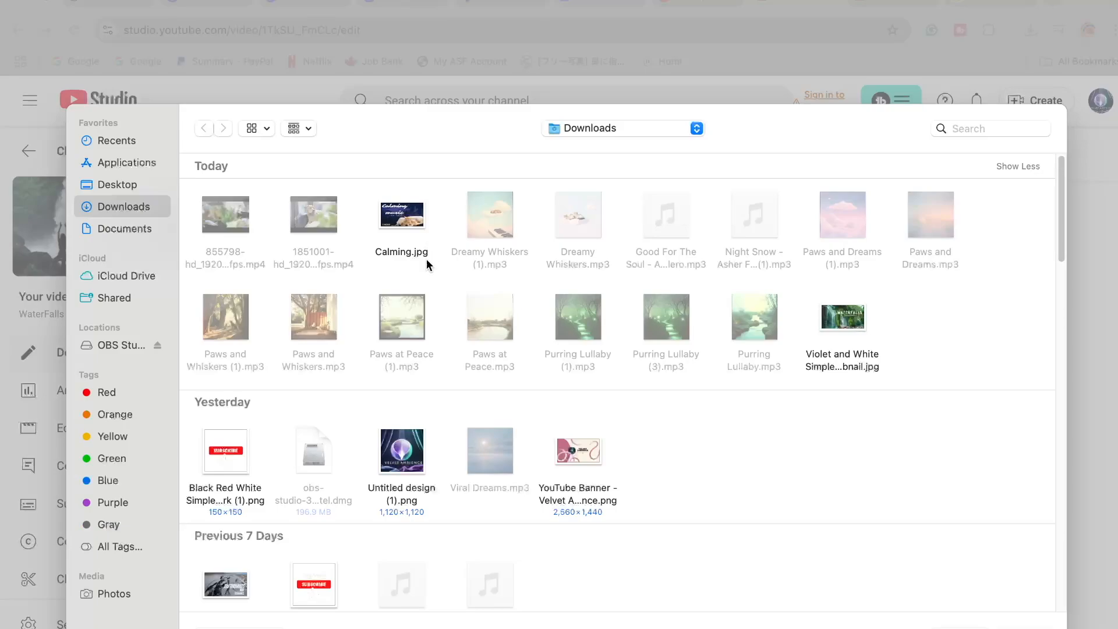
{"action": "left_click", "coordinate": [842, 322]}
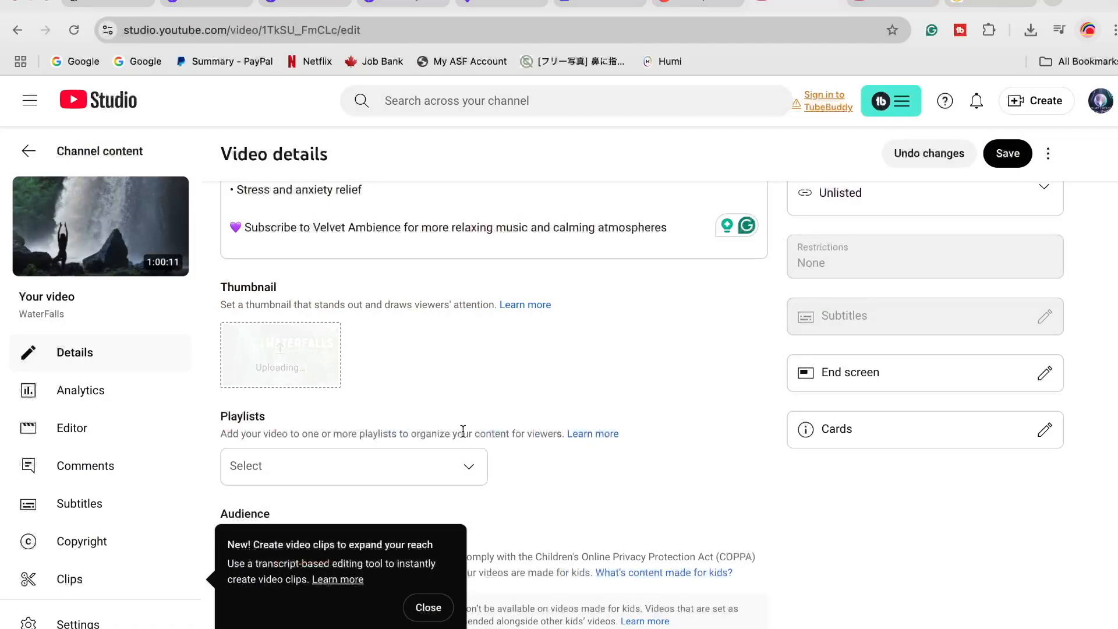
Dismiss the notice about creating video clips and expand the additional video settings below the Audience section
{"action": "scroll", "coordinate": [513, 440], "scroll_direction": "down", "scroll_amount": 2}
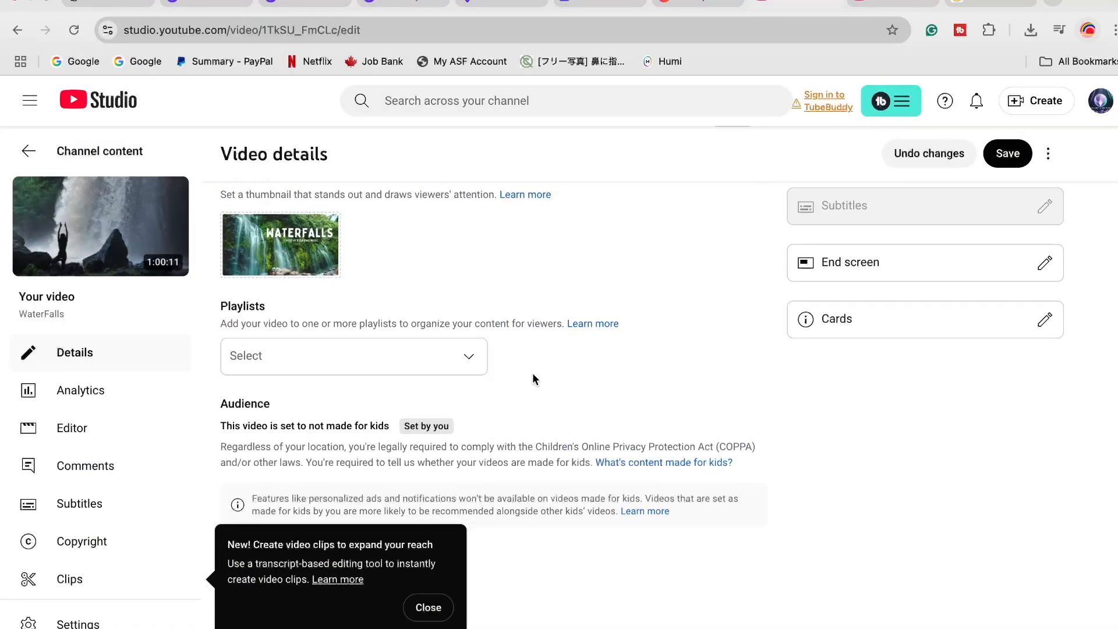
{"action": "scroll", "coordinate": [533, 375], "scroll_direction": "down", "scroll_amount": 1}
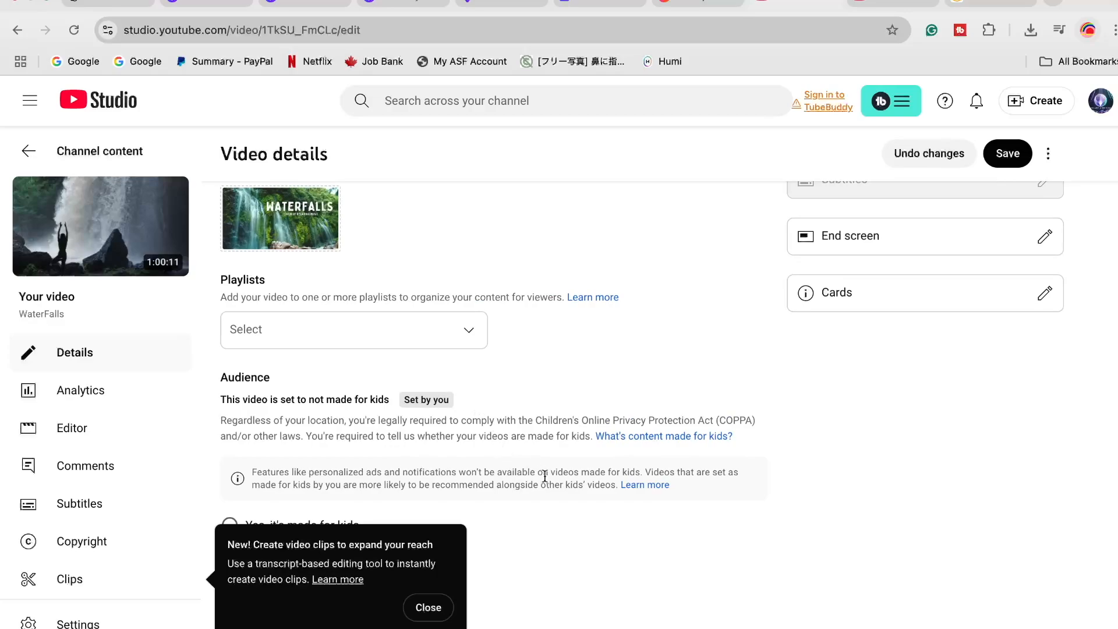
{"action": "left_click", "coordinate": [428, 607]}
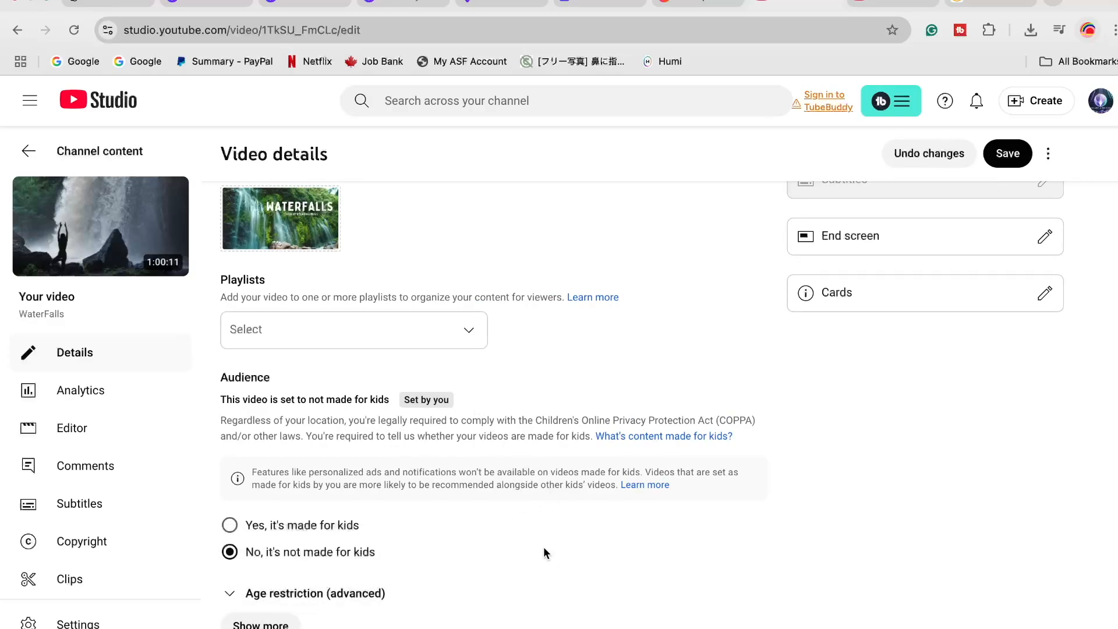
{"action": "left_click", "coordinate": [256, 623]}
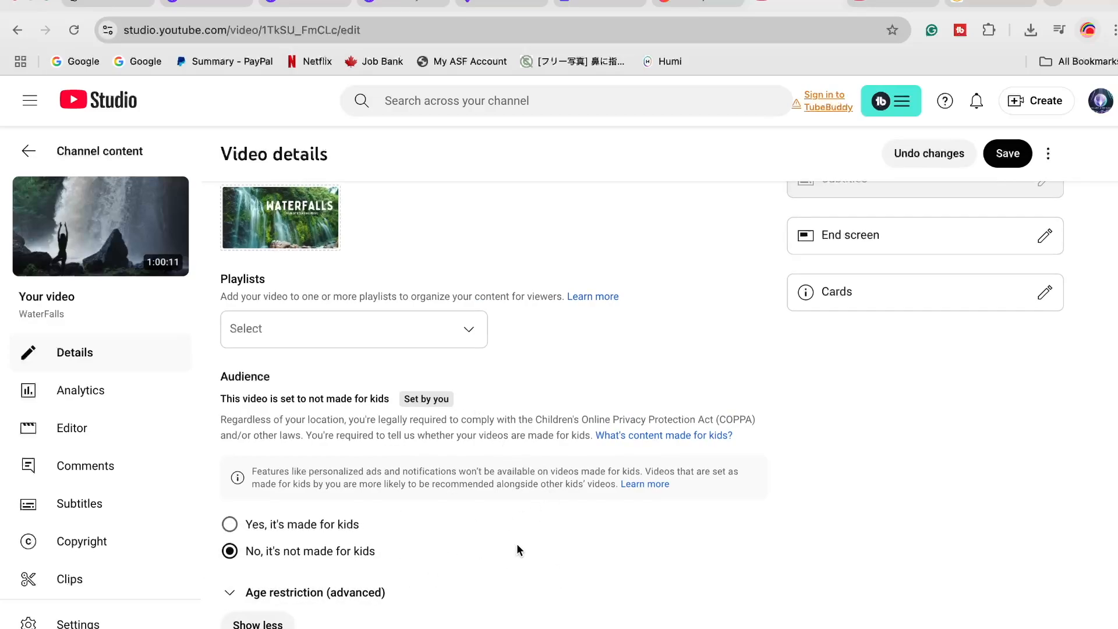
Copy ChatGPT's comma-separated tags, from "ambient music" to "velvet ambience", into the video's Tags field
{"action": "scroll", "coordinate": [520, 551], "scroll_direction": "down", "scroll_amount": 7}
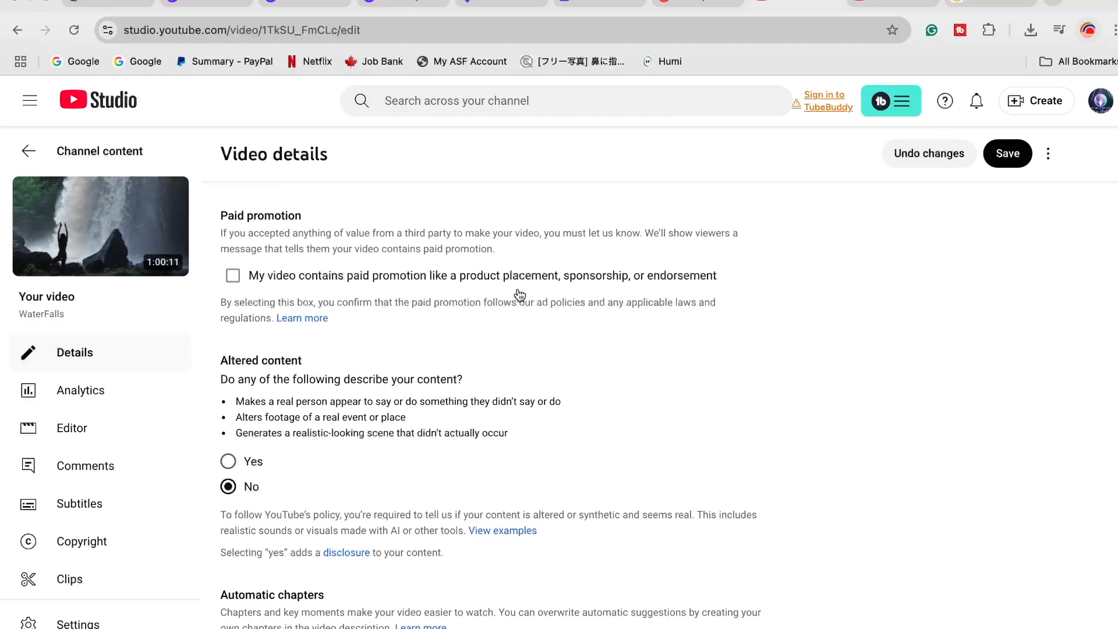
{"action": "scroll", "coordinate": [602, 400], "scroll_direction": "down", "scroll_amount": 1}
{"action": "scroll", "coordinate": [472, 390], "scroll_direction": "down", "scroll_amount": 1}
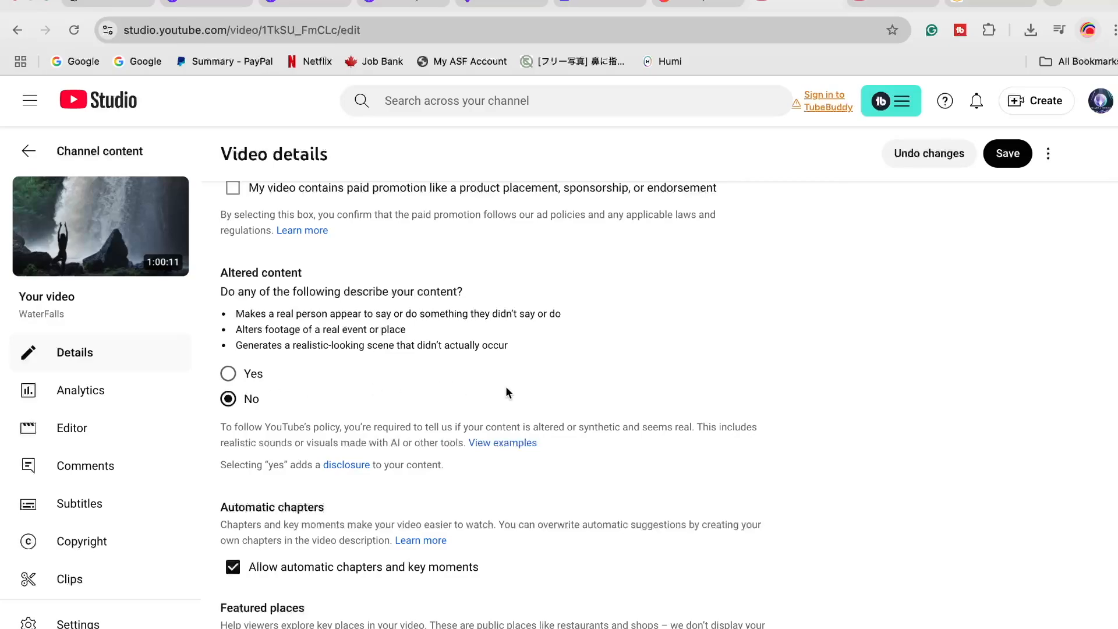
{"action": "scroll", "coordinate": [513, 391], "scroll_direction": "down", "scroll_amount": 4}
{"action": "scroll", "coordinate": [519, 403], "scroll_direction": "down", "scroll_amount": 8}
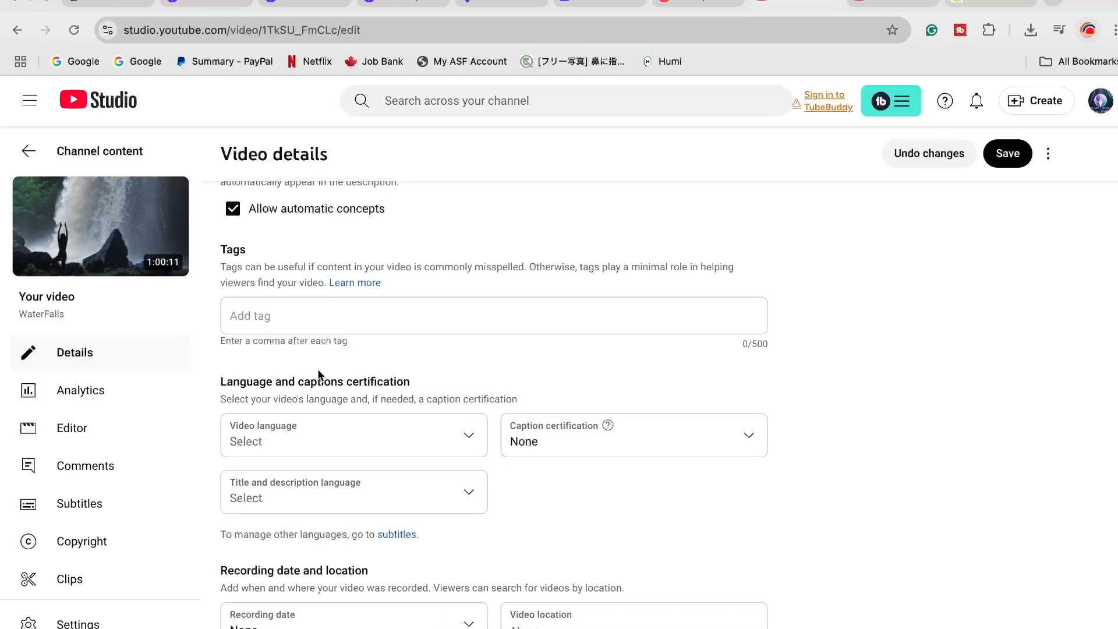
{"action": "left_click", "coordinate": [308, 322]}
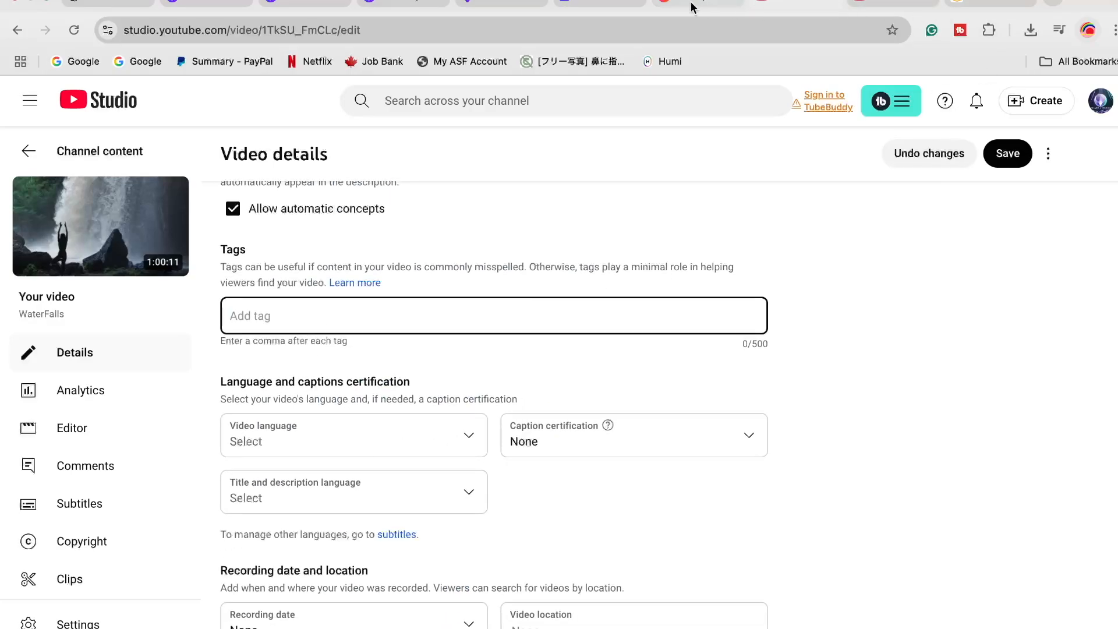
{"action": "left_click", "coordinate": [125, 1]}
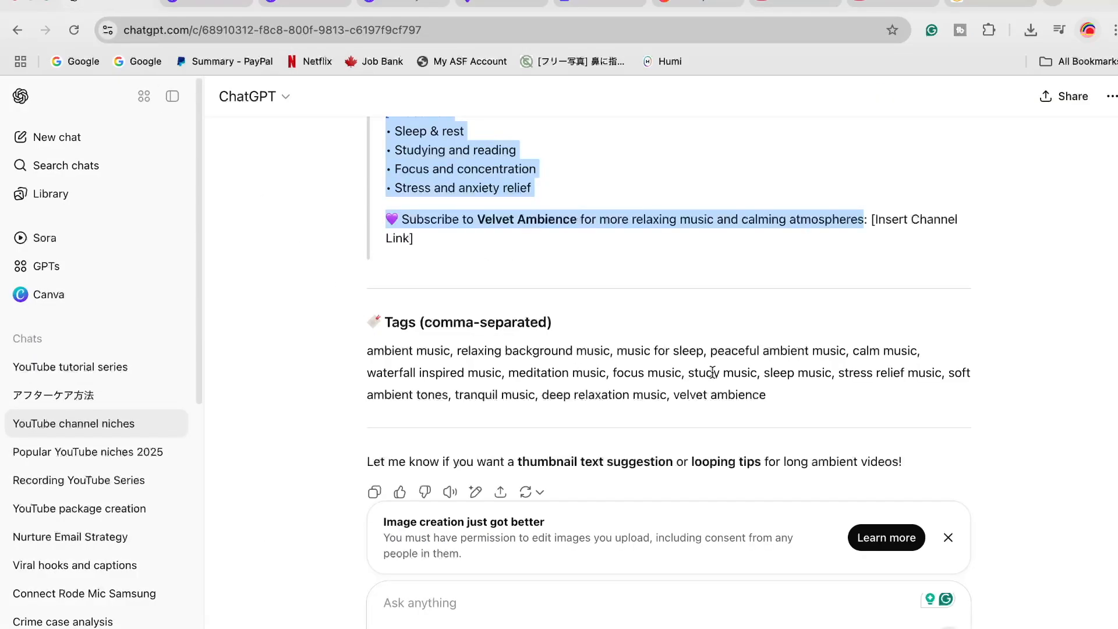
{"action": "left_click_drag", "start_coordinate": [781, 402], "coordinate": [371, 353]}
{"action": "key", "text": "super+c"}
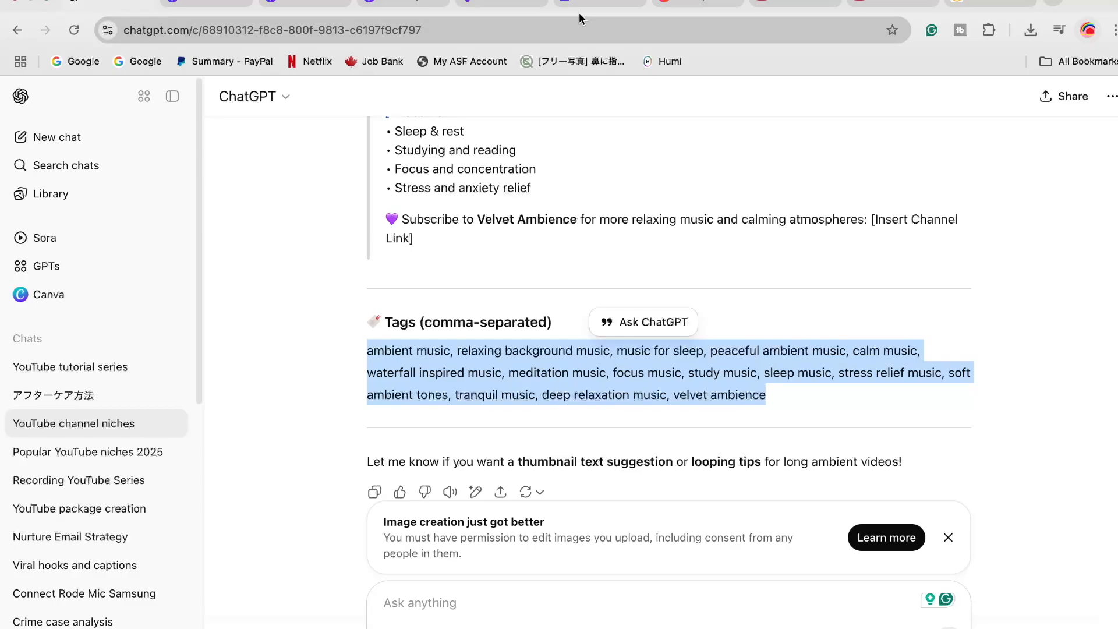
{"action": "left_click", "coordinate": [797, 3]}
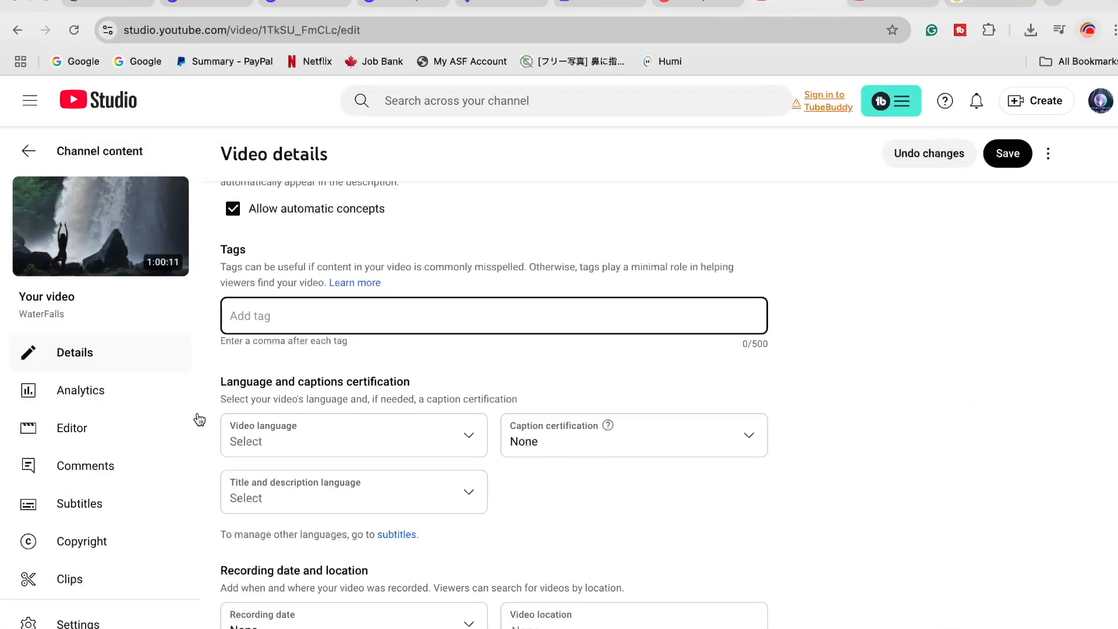
{"action": "key", "text": "super+v"}
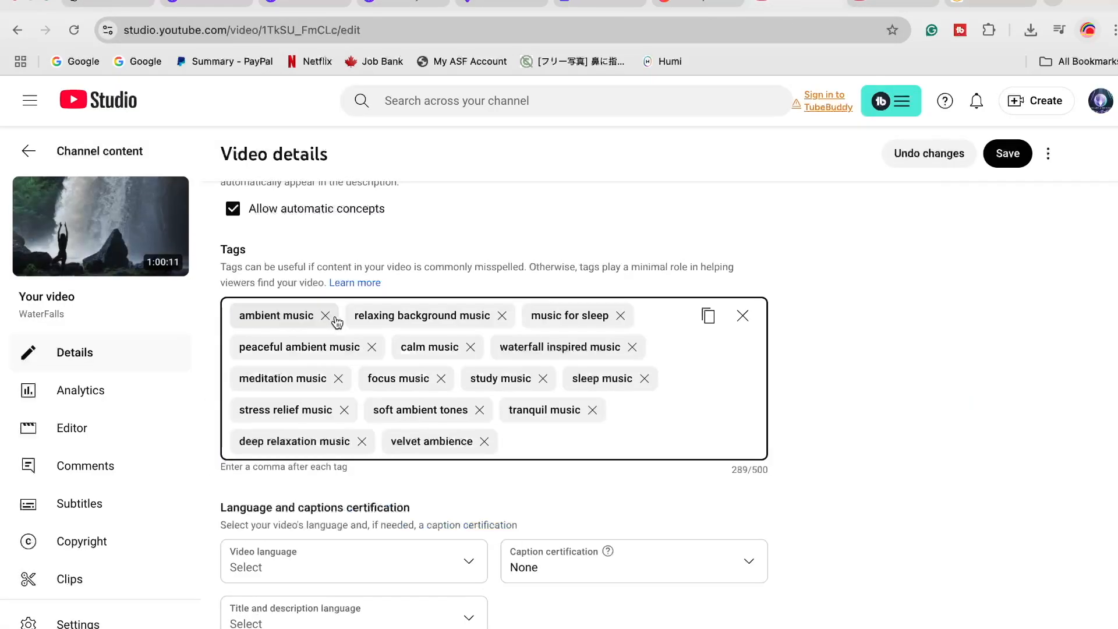
Look over the remaining video settings and save the changes to the video's details
{"action": "scroll", "coordinate": [533, 425], "scroll_direction": "down", "scroll_amount": 4}
{"action": "scroll", "coordinate": [493, 373], "scroll_direction": "down", "scroll_amount": 7}
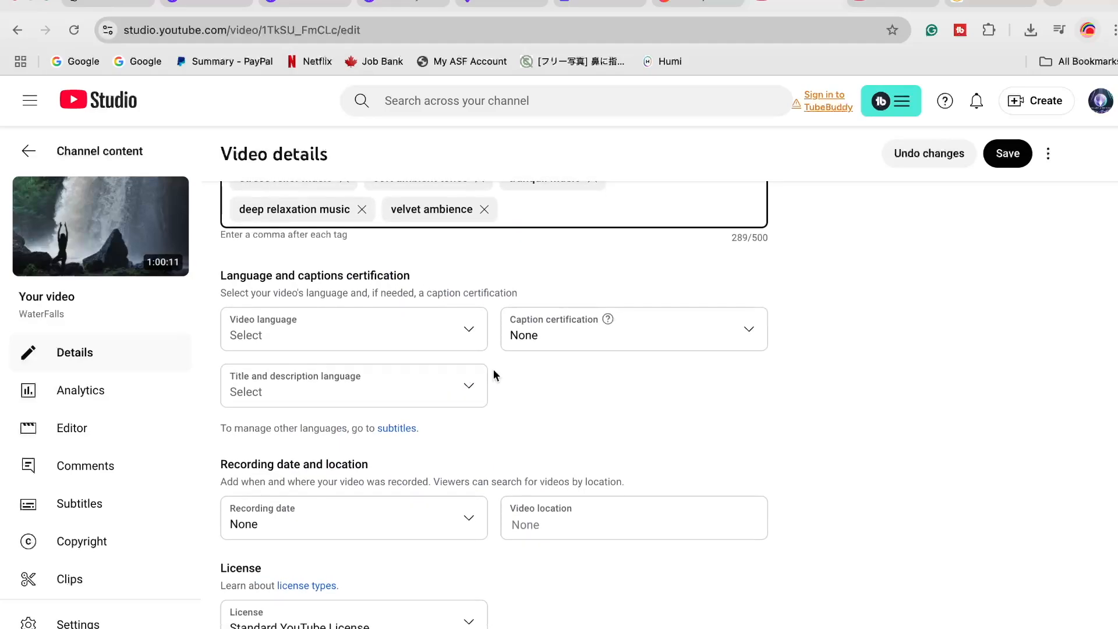
{"action": "scroll", "coordinate": [557, 382], "scroll_direction": "down", "scroll_amount": 2}
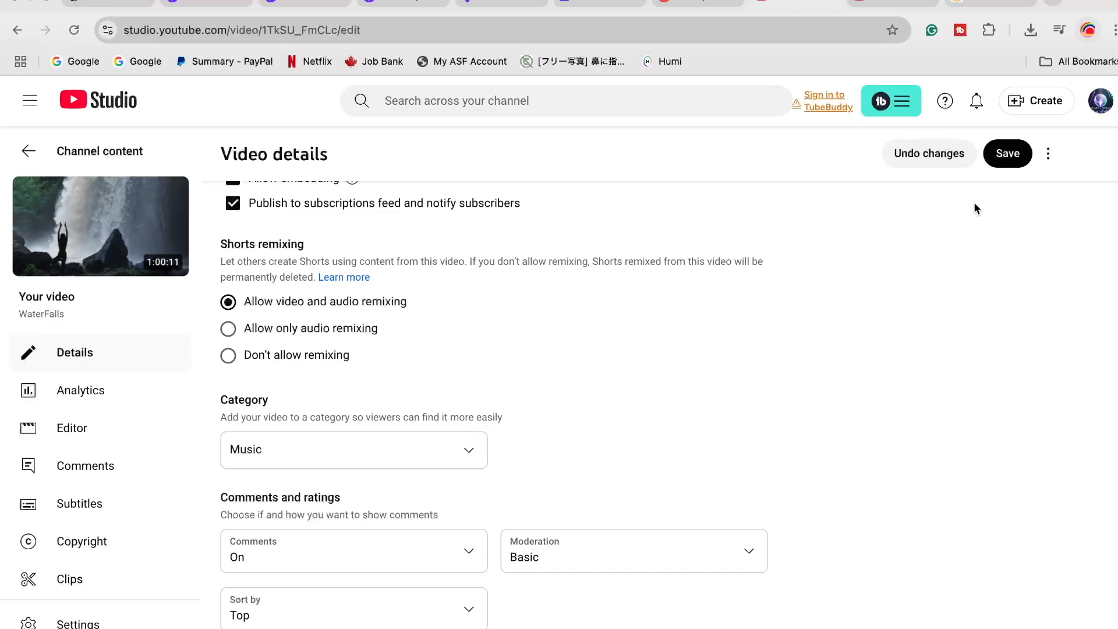
{"action": "left_click", "coordinate": [1001, 158]}
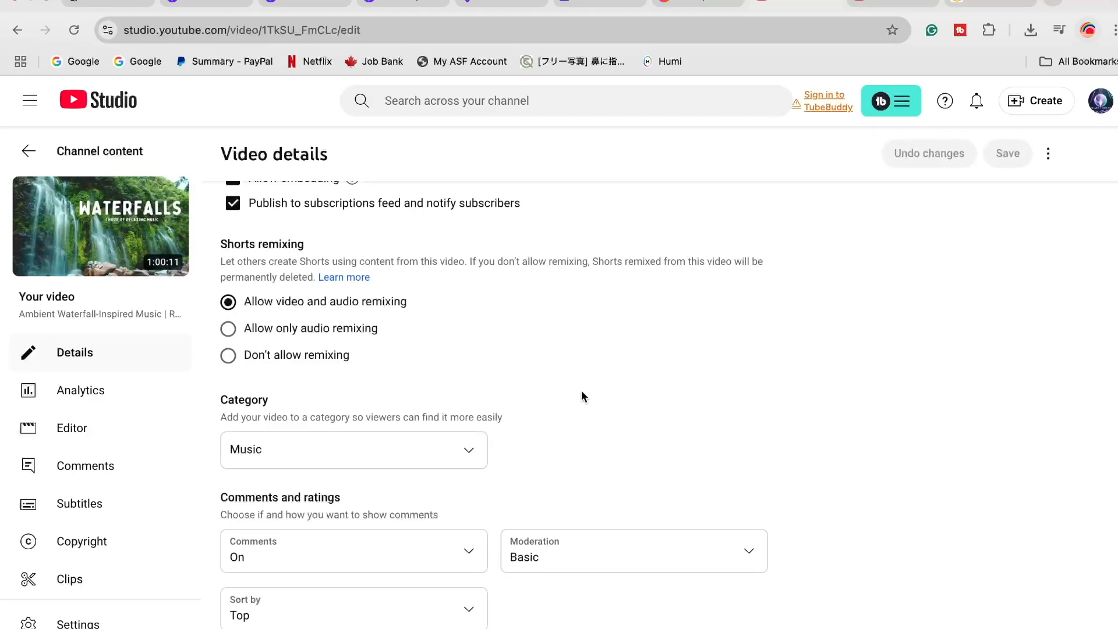
Review the saved video details, including visibility, end screen, cards, audience, automatic features, tags, Shorts remixing and category
{"action": "scroll", "coordinate": [575, 393], "scroll_direction": "up", "scroll_amount": 10}
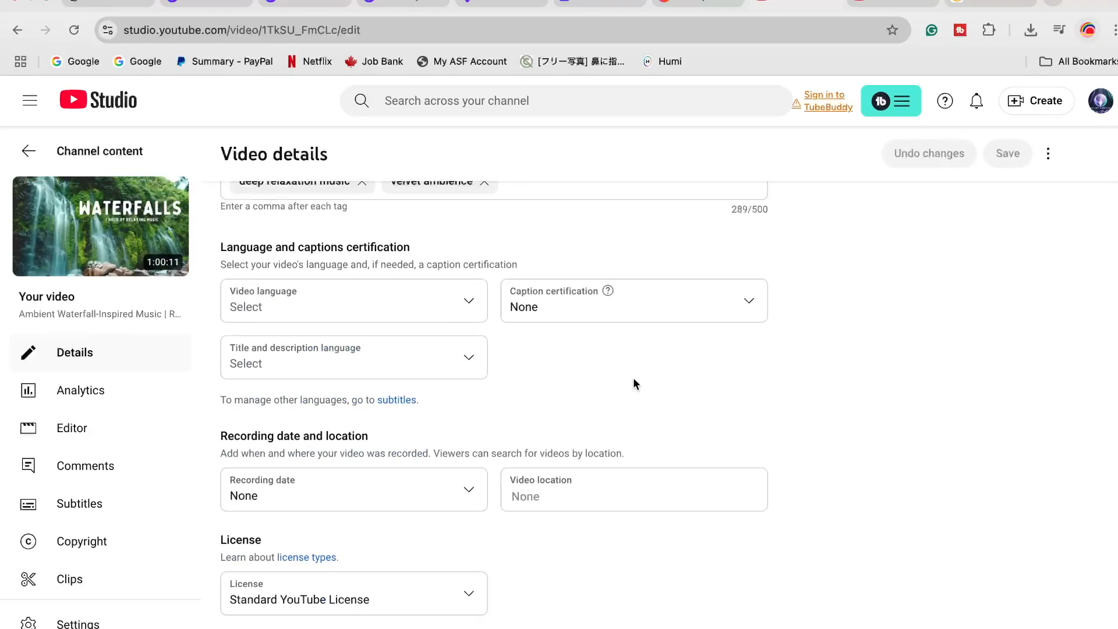
{"action": "scroll", "coordinate": [715, 390], "scroll_direction": "up", "scroll_amount": 15}
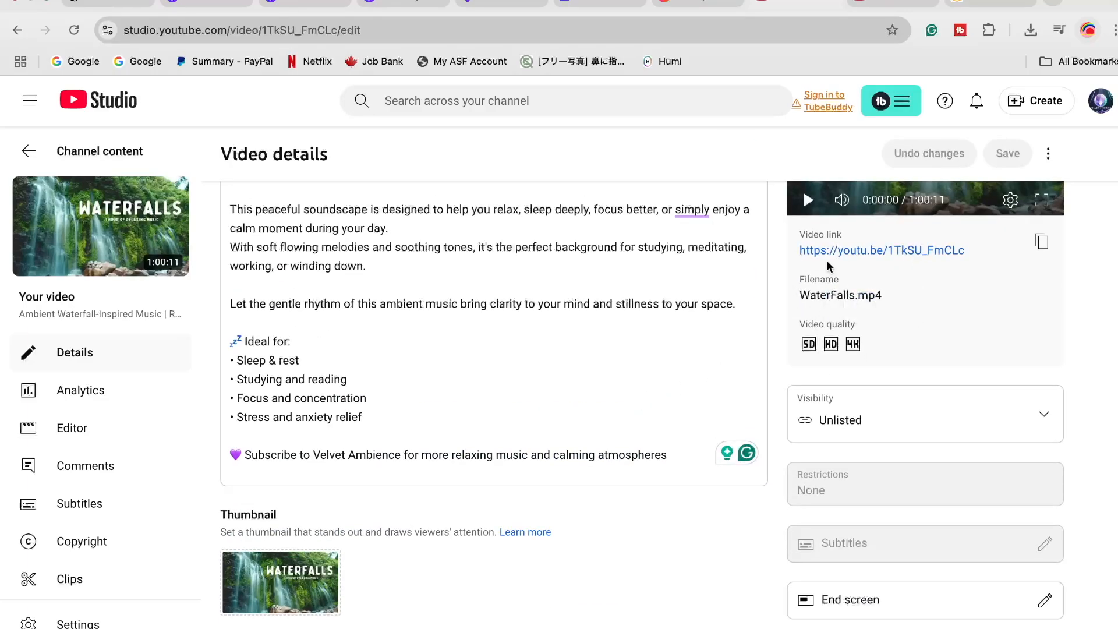
{"action": "scroll", "coordinate": [990, 349], "scroll_direction": "down", "scroll_amount": 2}
{"action": "scroll", "coordinate": [1010, 365], "scroll_direction": "down", "scroll_amount": 1}
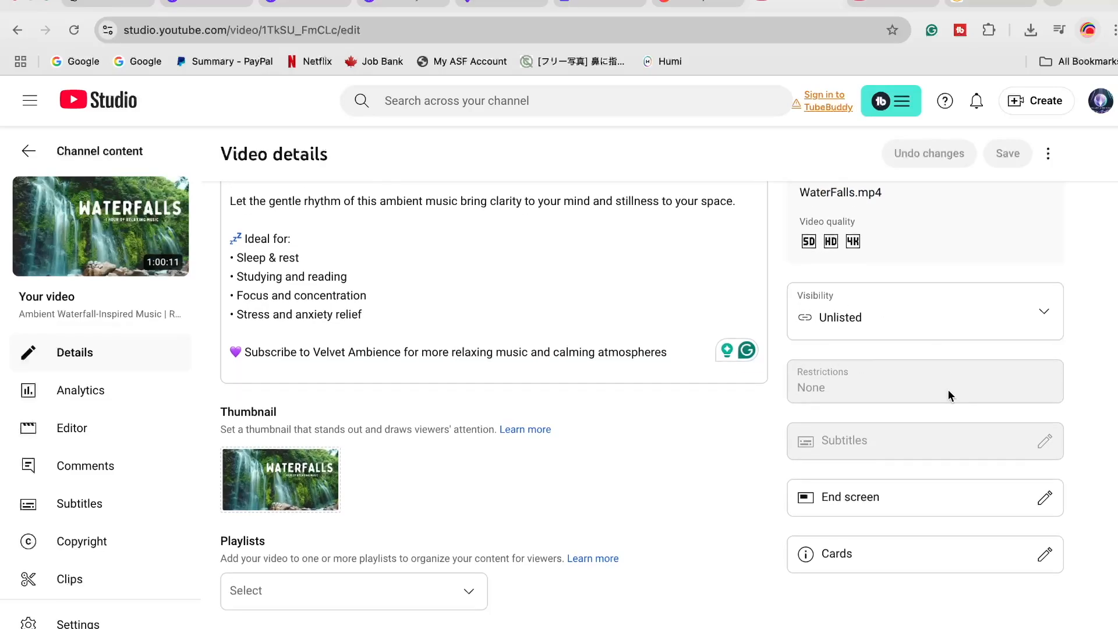
{"action": "scroll", "coordinate": [948, 392], "scroll_direction": "down", "scroll_amount": 2}
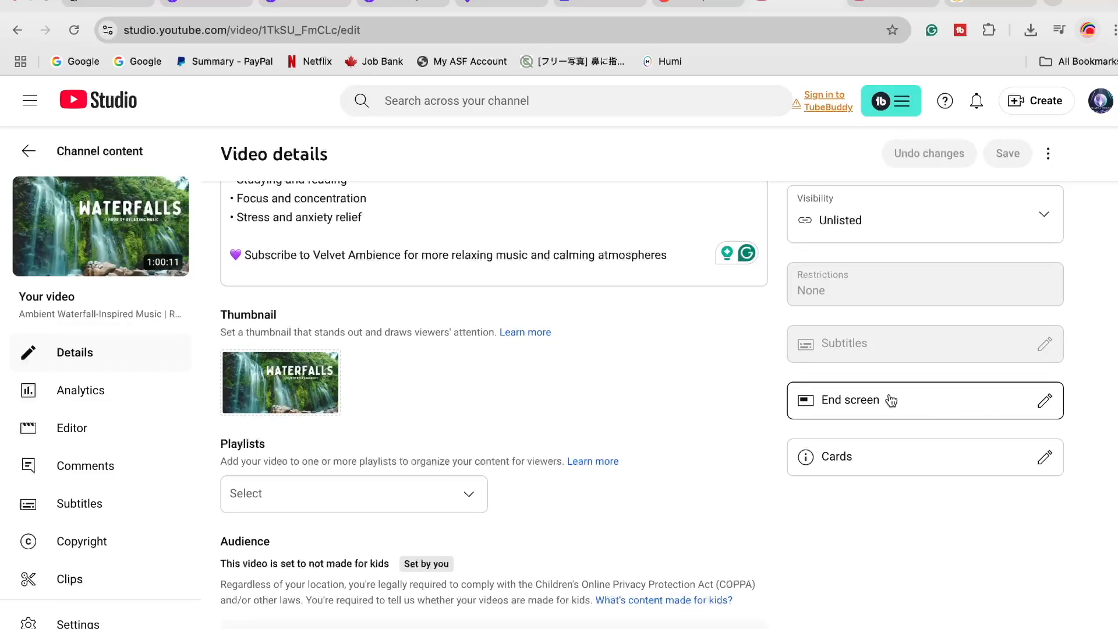
{"action": "scroll", "coordinate": [891, 402], "scroll_direction": "down", "scroll_amount": 2}
{"action": "scroll", "coordinate": [923, 452], "scroll_direction": "down", "scroll_amount": 10}
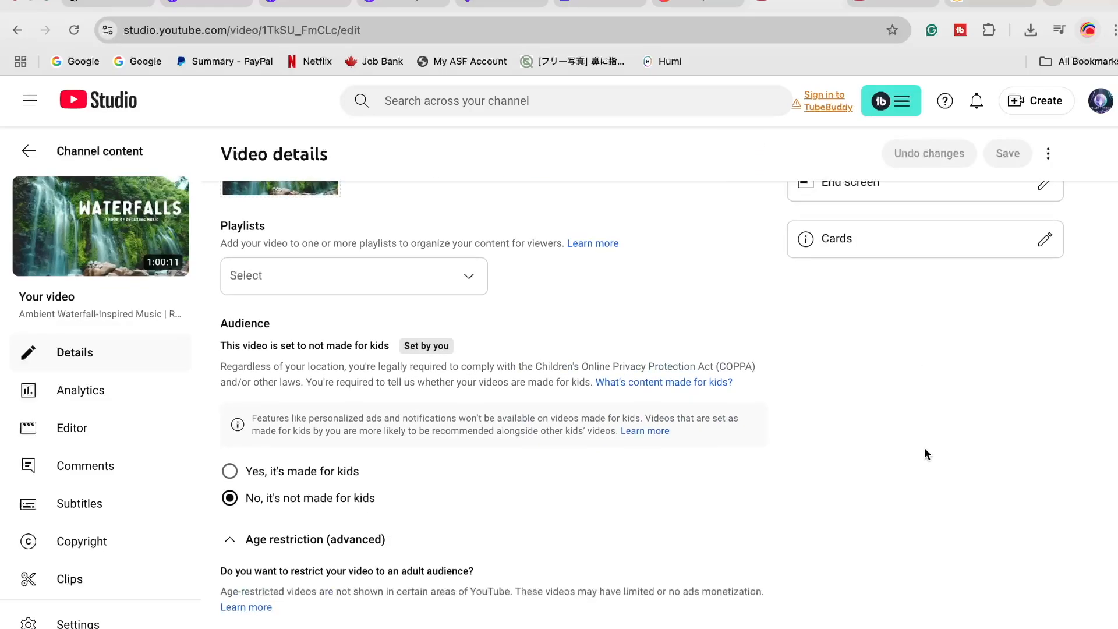
{"action": "scroll", "coordinate": [926, 450], "scroll_direction": "down", "scroll_amount": 12}
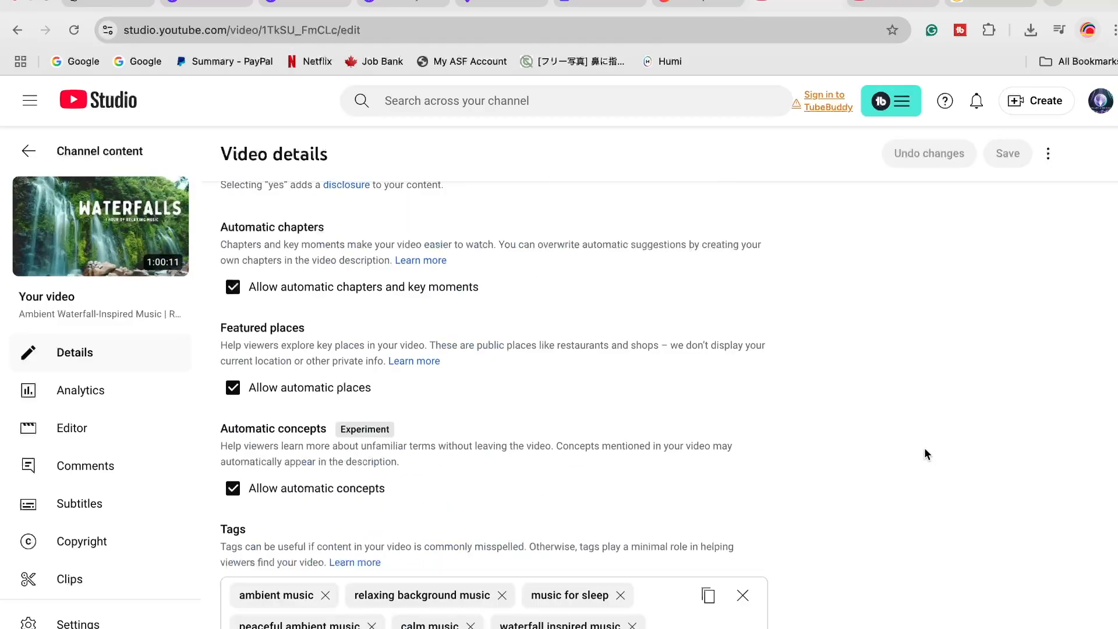
{"action": "scroll", "coordinate": [927, 454], "scroll_direction": "down", "scroll_amount": 7}
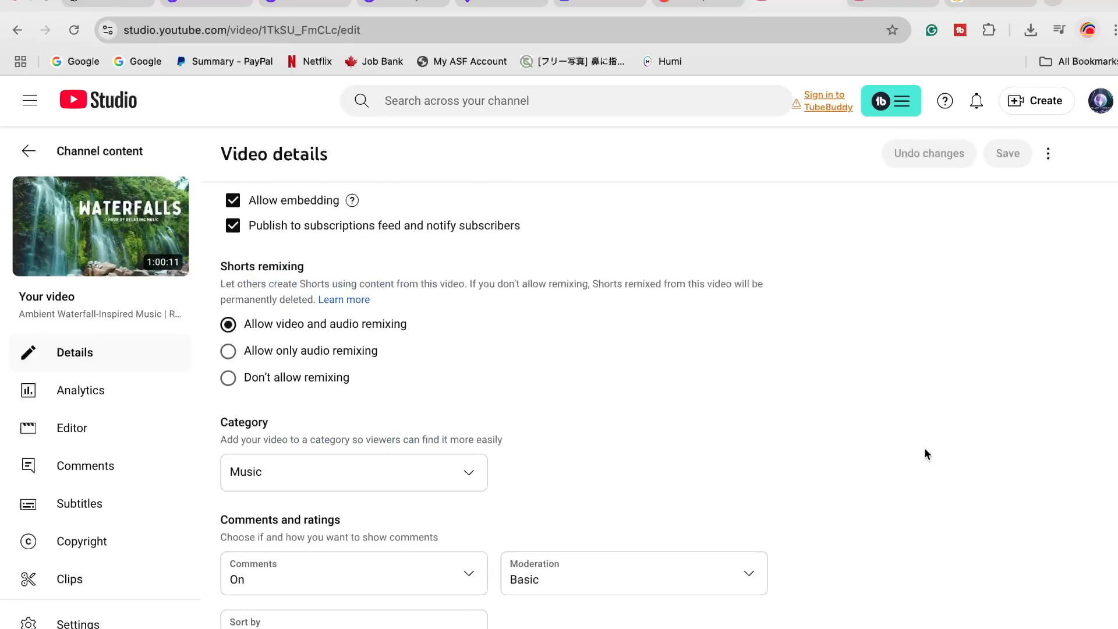
Finish reviewing the WaterFalls video's remaining settings and return to the channel's list of videos
{"action": "scroll", "coordinate": [926, 454], "scroll_direction": "down", "scroll_amount": 1}
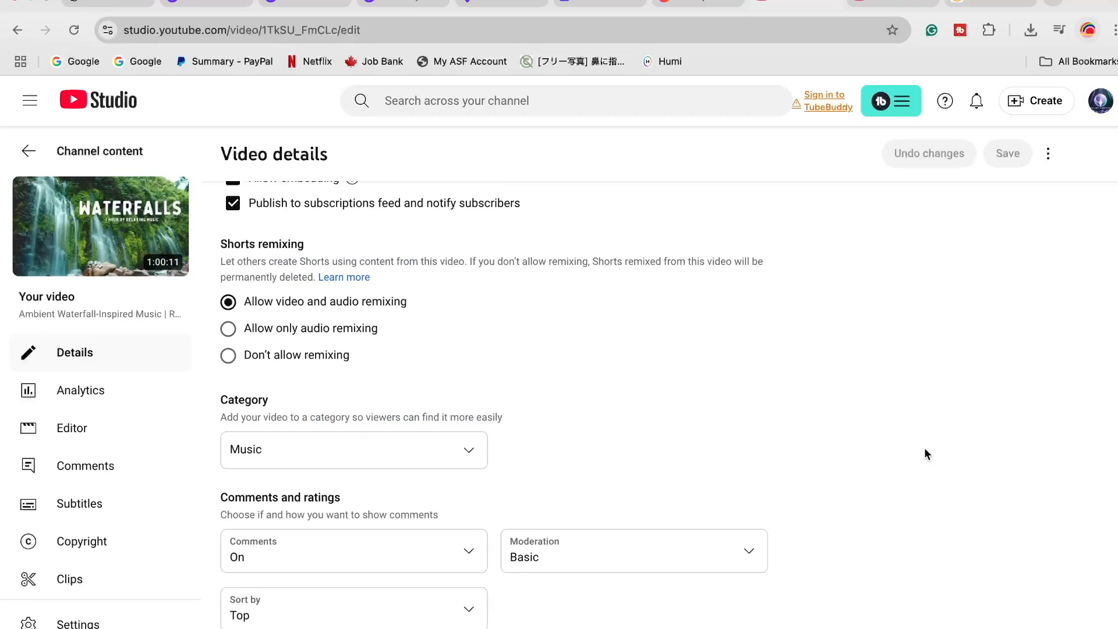
{"action": "scroll", "coordinate": [918, 437], "scroll_direction": "up", "scroll_amount": 10}
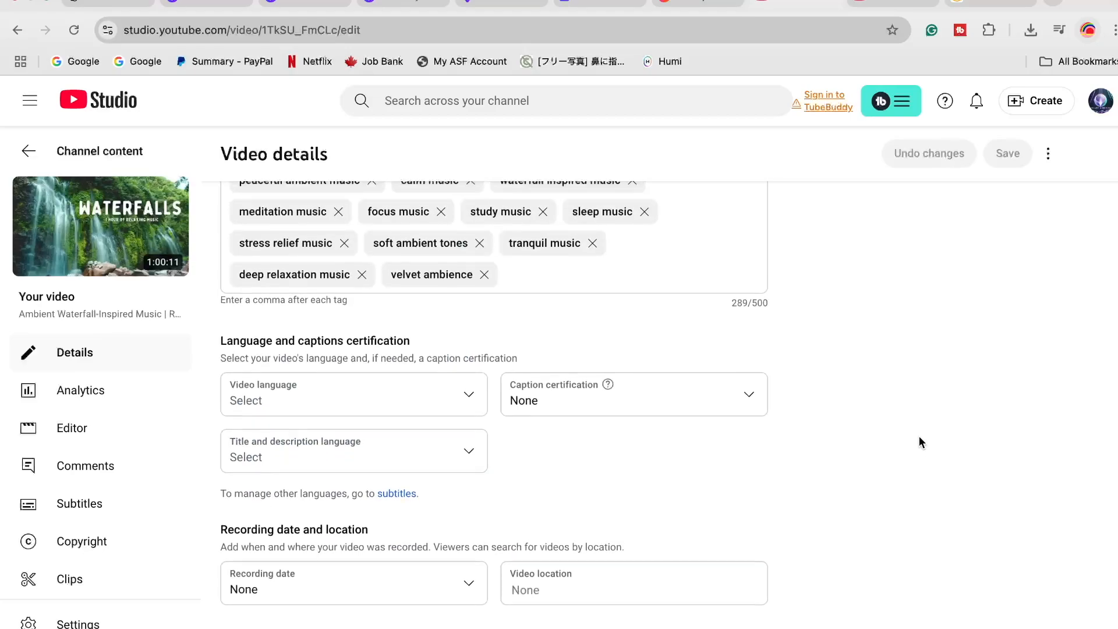
{"action": "scroll", "coordinate": [845, 460], "scroll_direction": "up", "scroll_amount": 5}
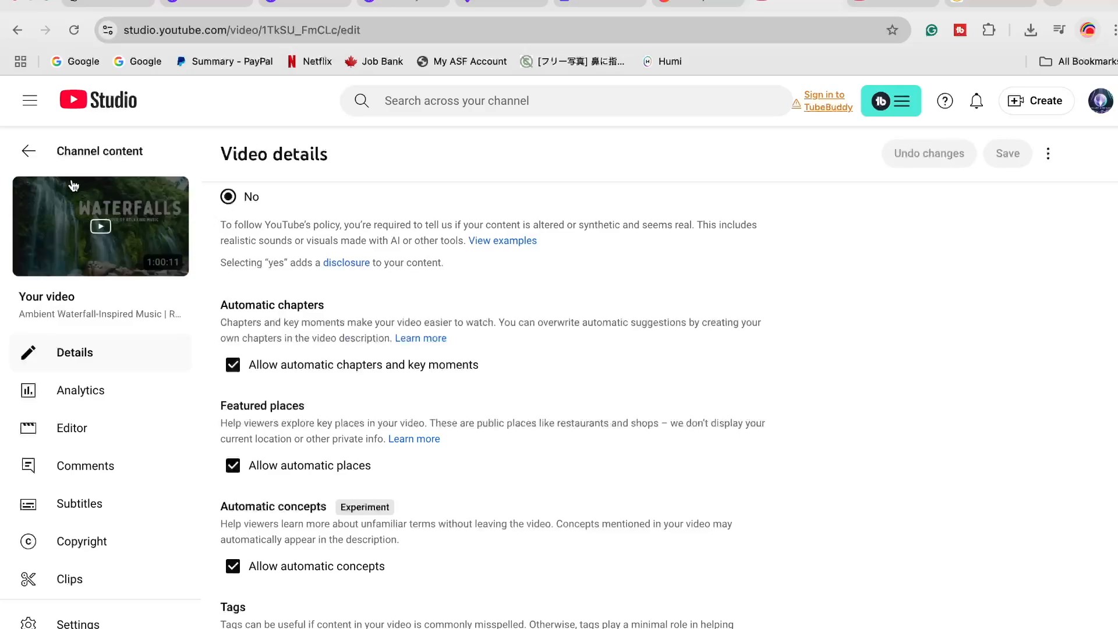
{"action": "left_click", "coordinate": [28, 152]}
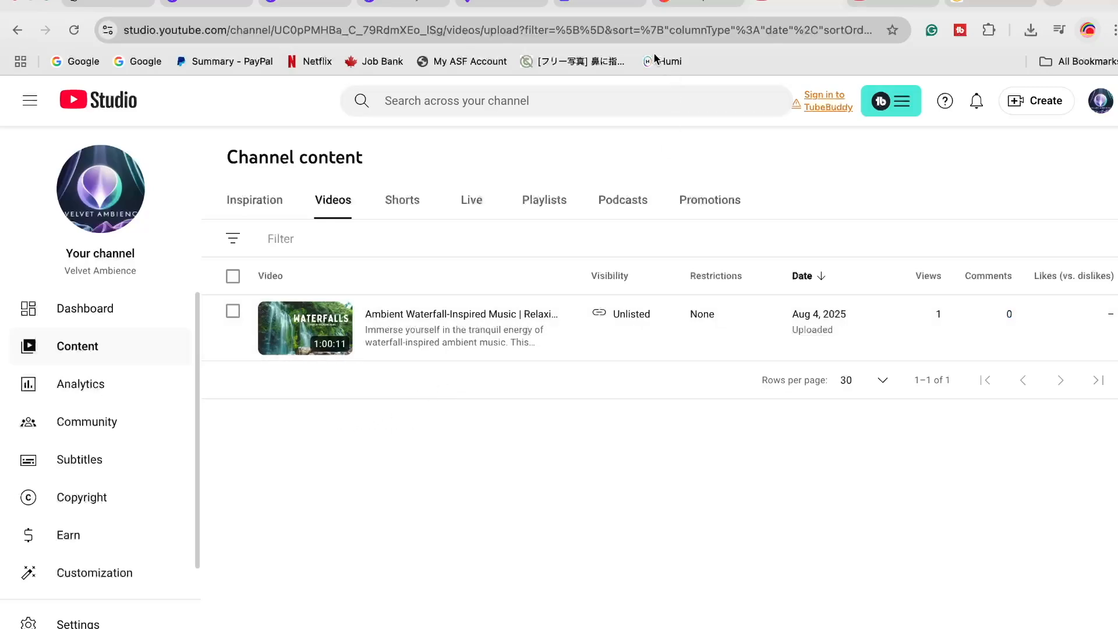
{"action": "left_click", "coordinate": [613, 9]}
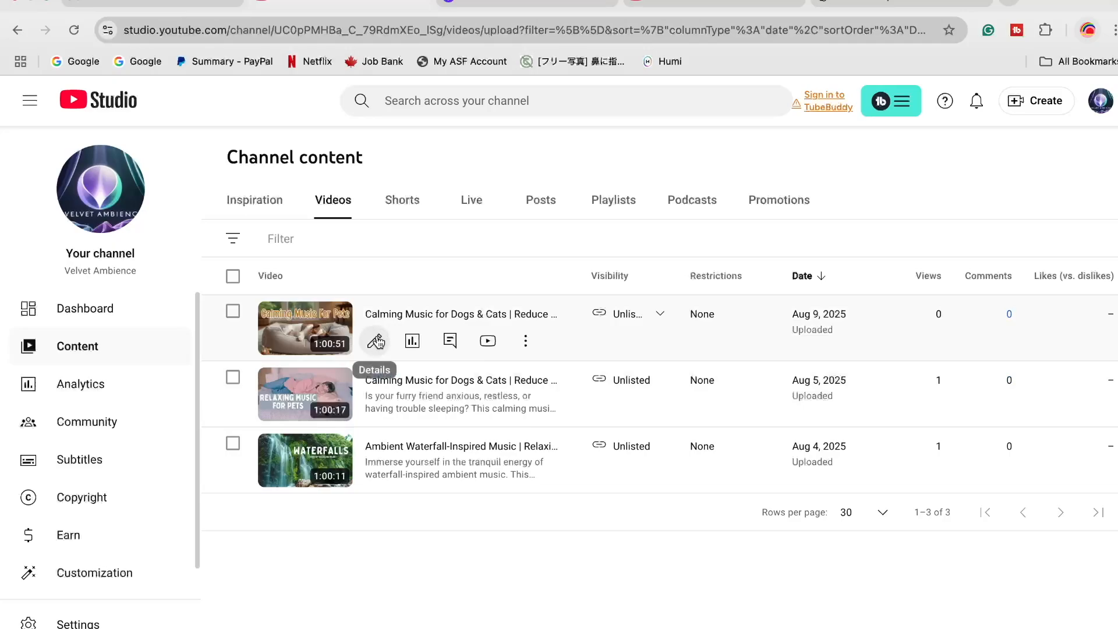
Open the details of the newest "Calming Music for Dogs & Cats" video and expand the scheduling options of its visibility
{"action": "left_click", "coordinate": [375, 341]}
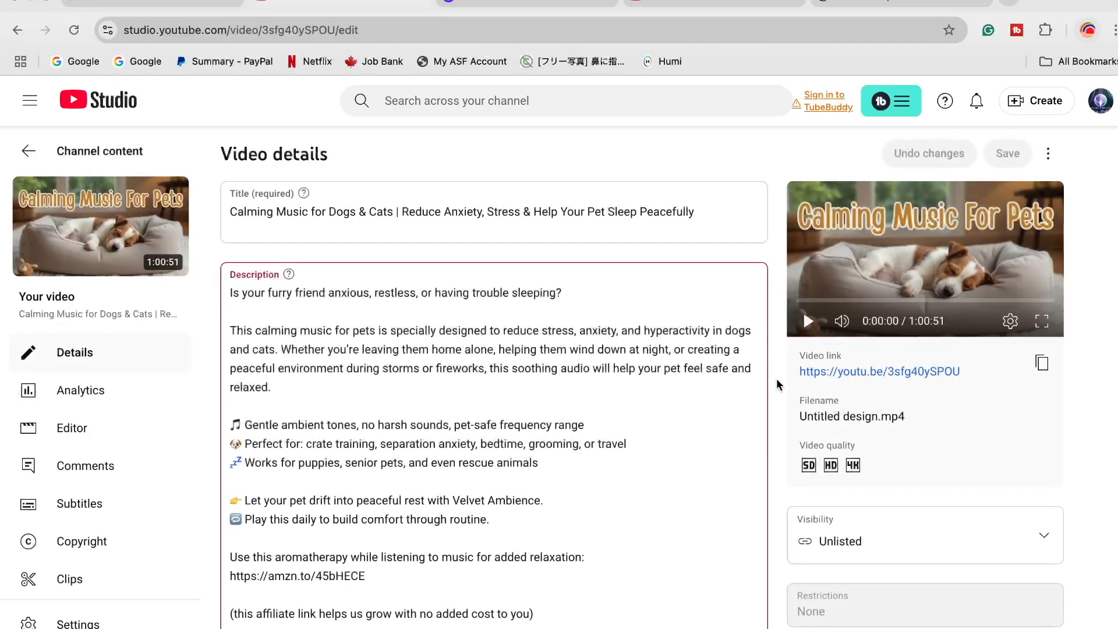
{"action": "scroll", "coordinate": [852, 398], "scroll_direction": "down", "scroll_amount": 1}
{"action": "scroll", "coordinate": [853, 398], "scroll_direction": "down", "scroll_amount": 3}
{"action": "left_click", "coordinate": [879, 362]}
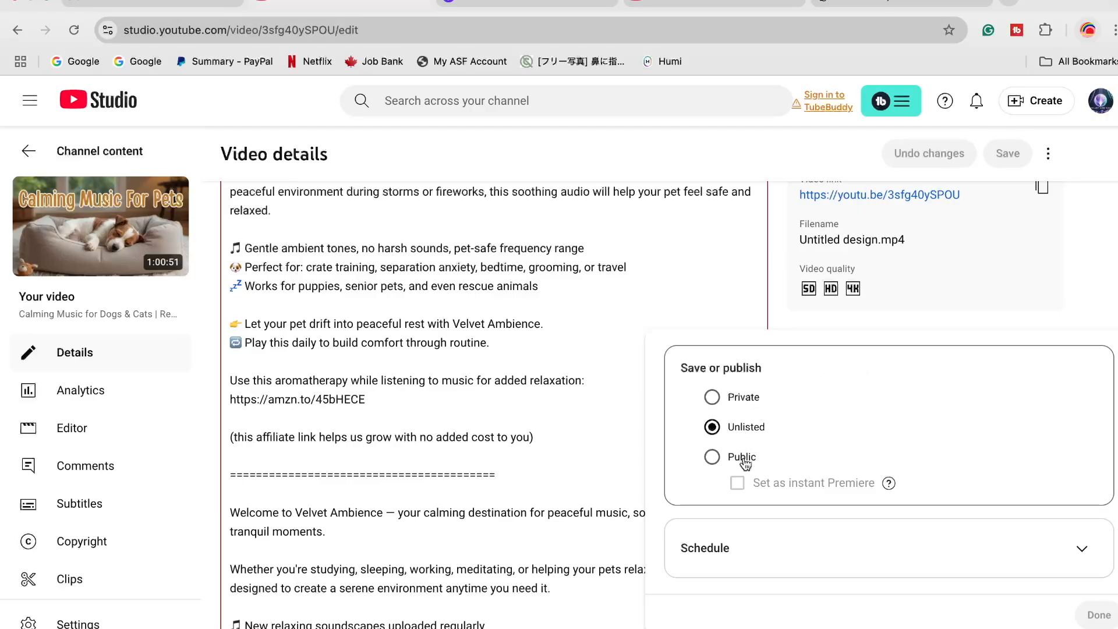
{"action": "left_click", "coordinate": [759, 560]}
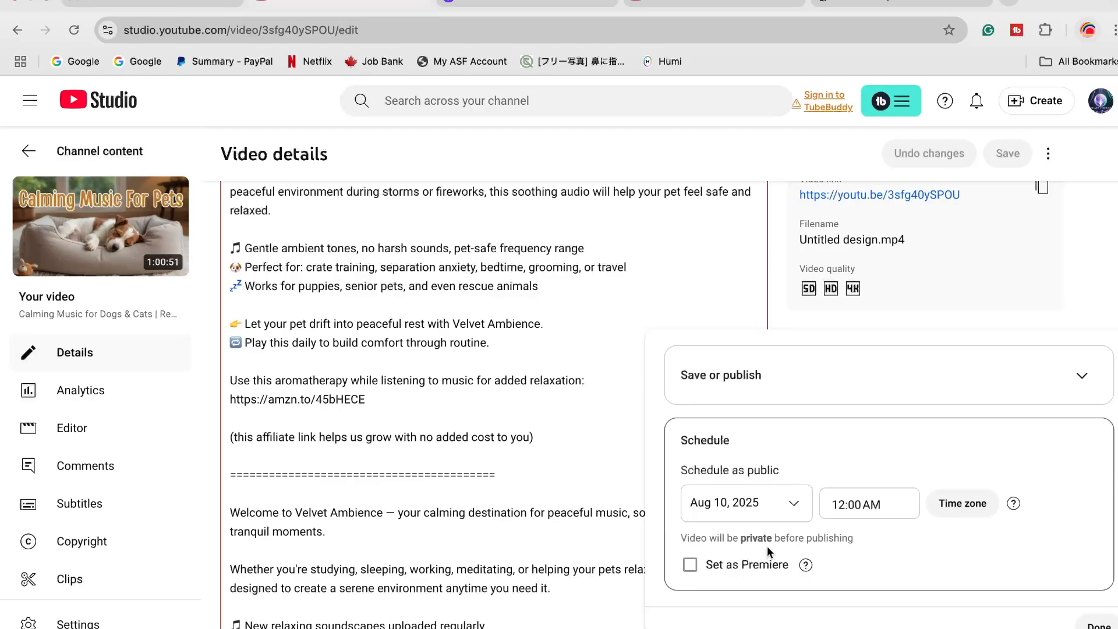
Set the pet video's public release date to Aug 11, 2025 and bring up the publish times around 6:00 PM
{"action": "left_click", "coordinate": [790, 504]}
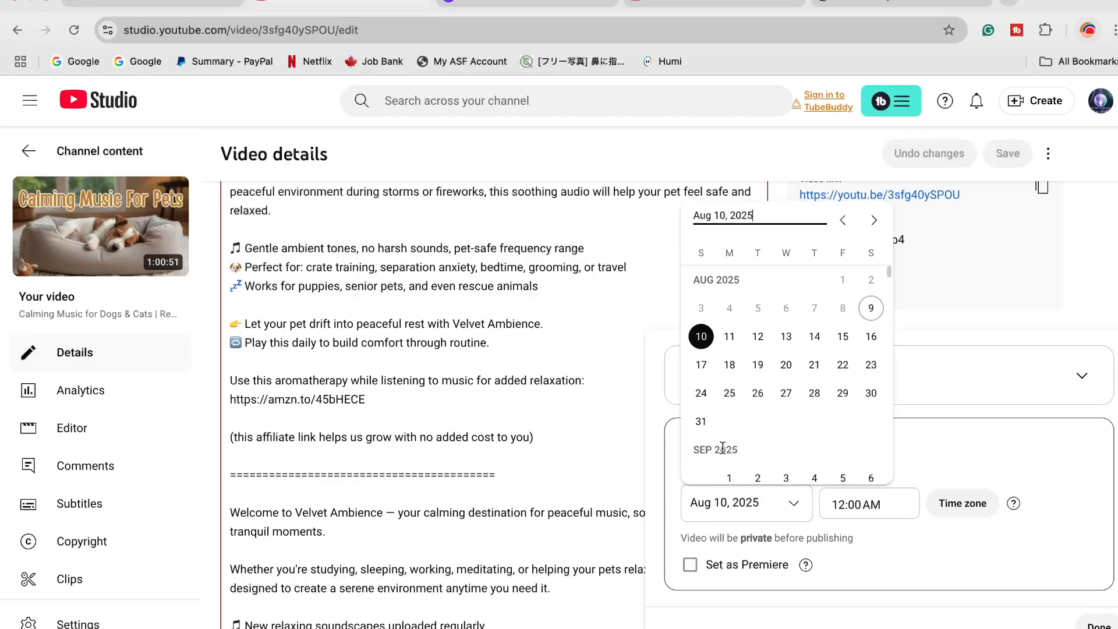
{"action": "left_click", "coordinate": [729, 338]}
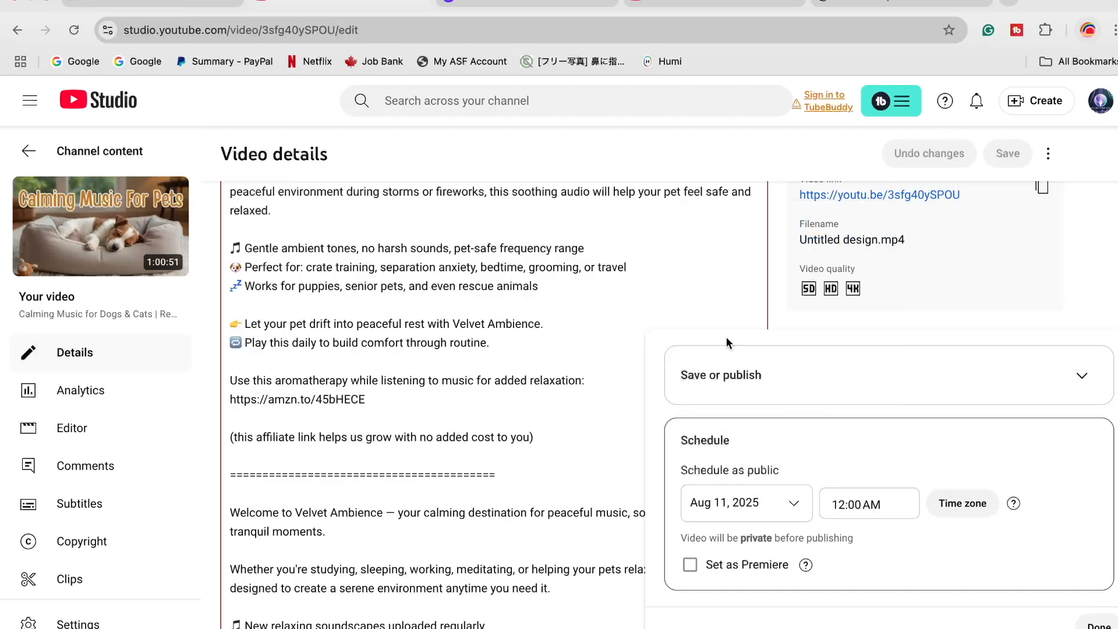
{"action": "left_click", "coordinate": [897, 505]}
{"action": "scroll", "coordinate": [870, 402], "scroll_direction": "down", "scroll_amount": 10}
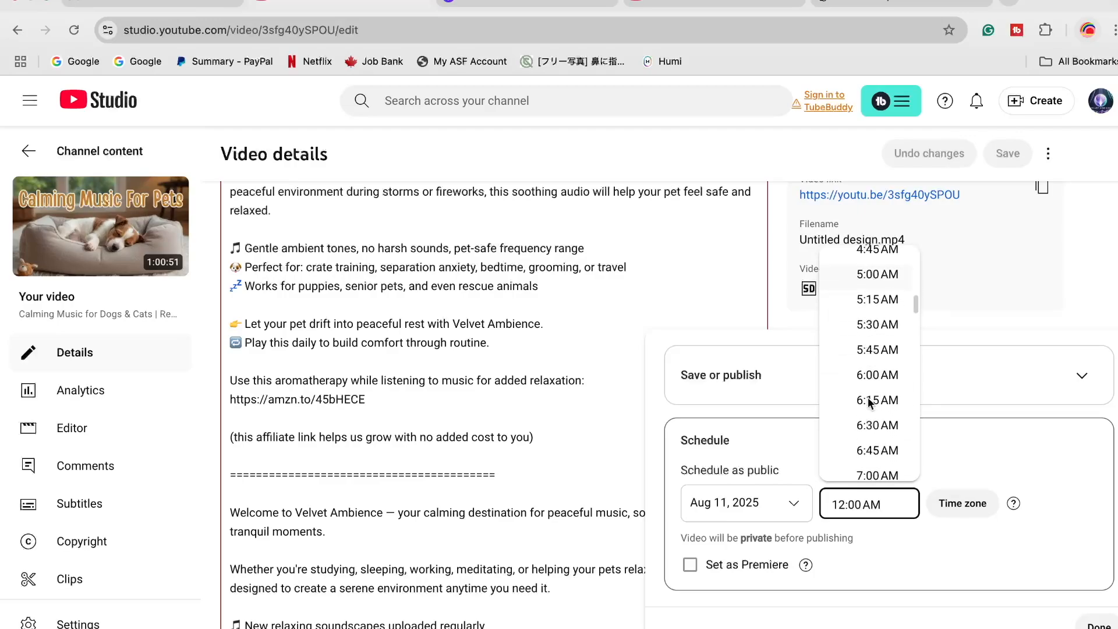
{"action": "scroll", "coordinate": [869, 402], "scroll_direction": "down", "scroll_amount": 10}
{"action": "scroll", "coordinate": [869, 401], "scroll_direction": "down", "scroll_amount": 15}
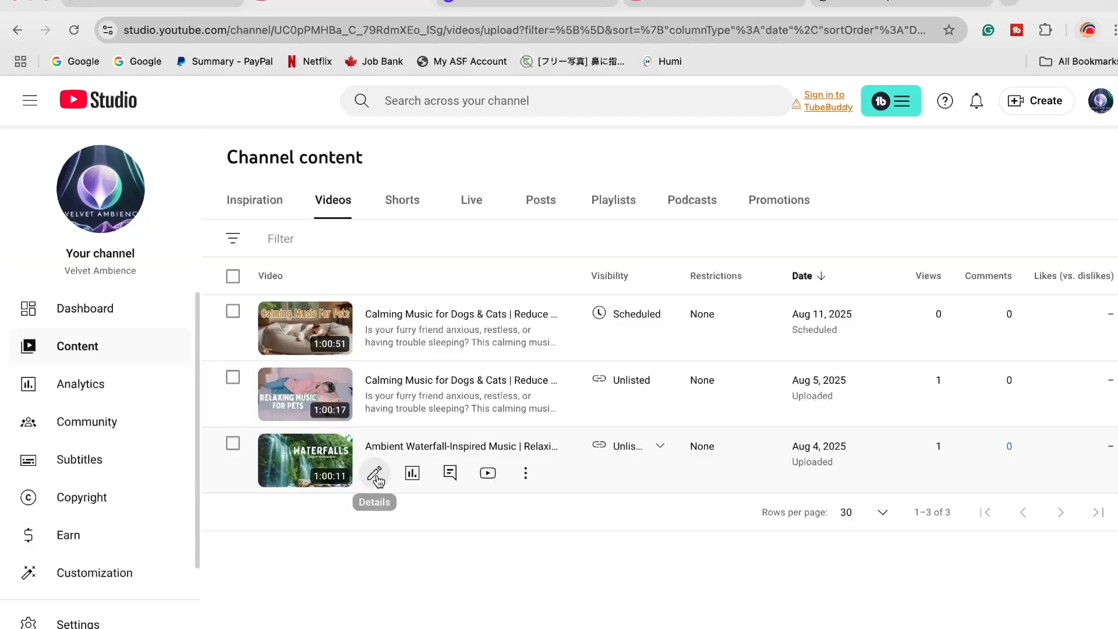
Open the details of the Ambient Waterfall-Inspired Music video and expand the scheduling options of its visibility
{"action": "left_click", "coordinate": [375, 472]}
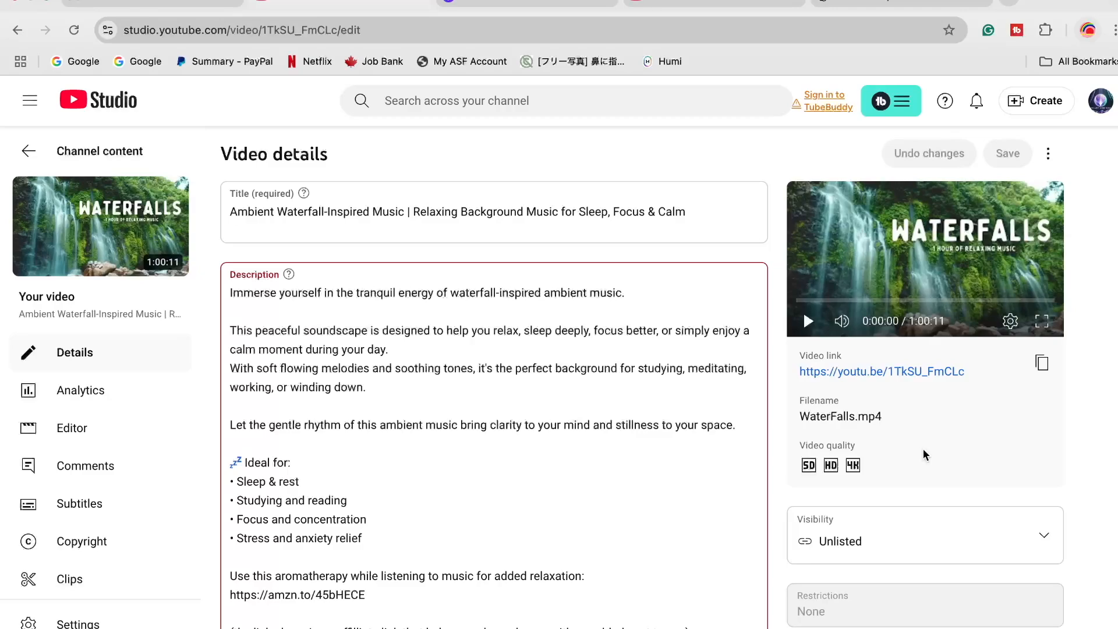
{"action": "scroll", "coordinate": [926, 454], "scroll_direction": "down", "scroll_amount": 3}
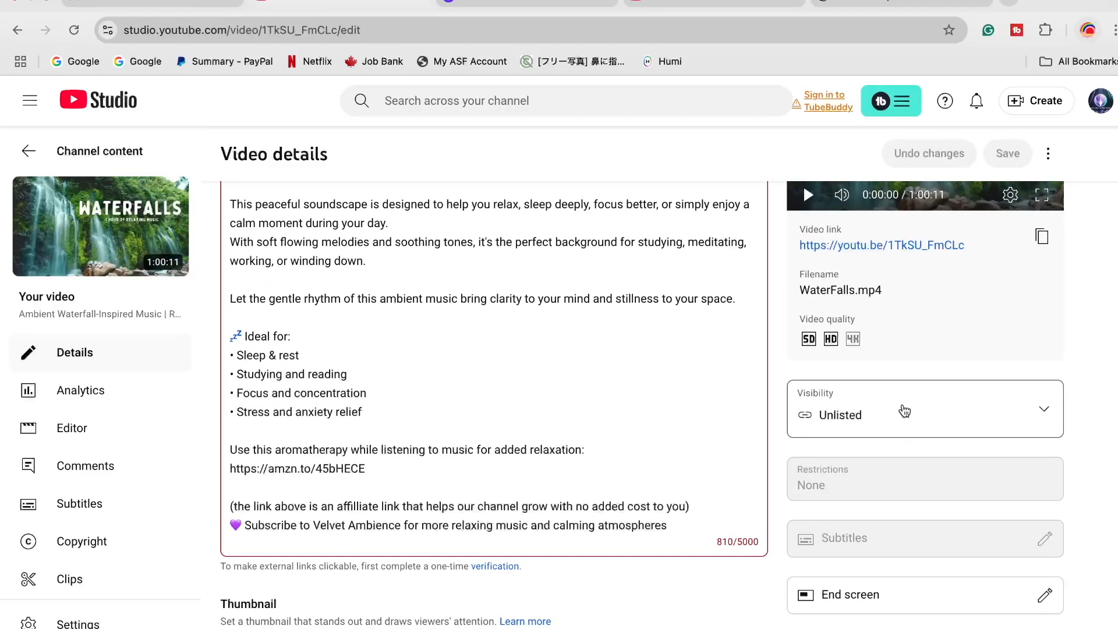
{"action": "left_click", "coordinate": [905, 412]}
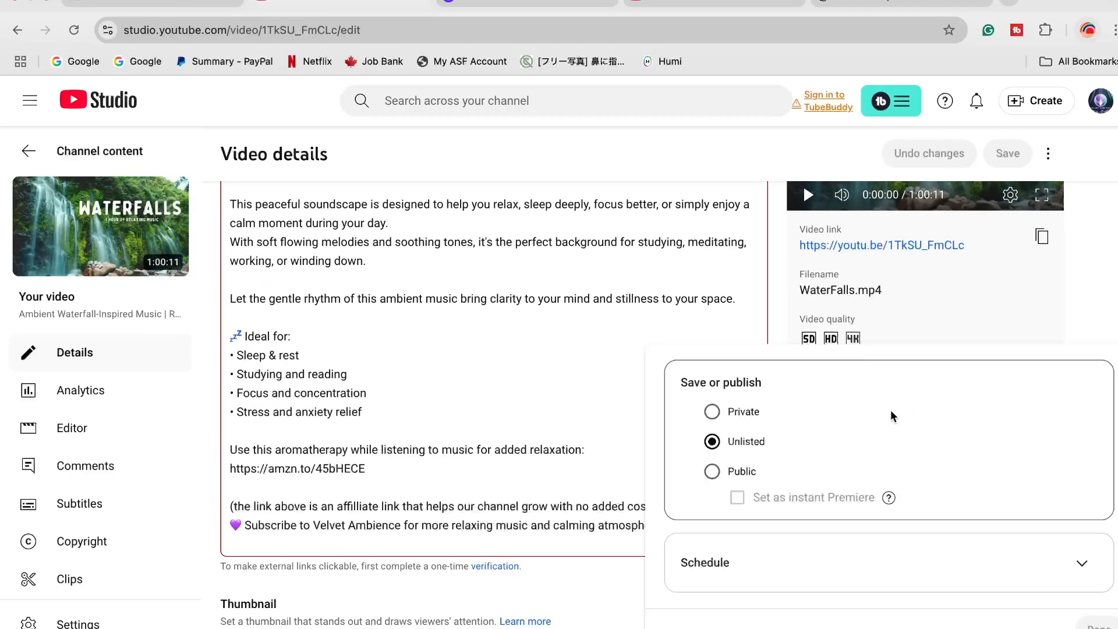
{"action": "left_click", "coordinate": [832, 547]}
Schedule the waterfall video to become public on Aug 11, 2025 at 6:15 AM and apply the schedule
{"action": "left_click", "coordinate": [788, 508]}
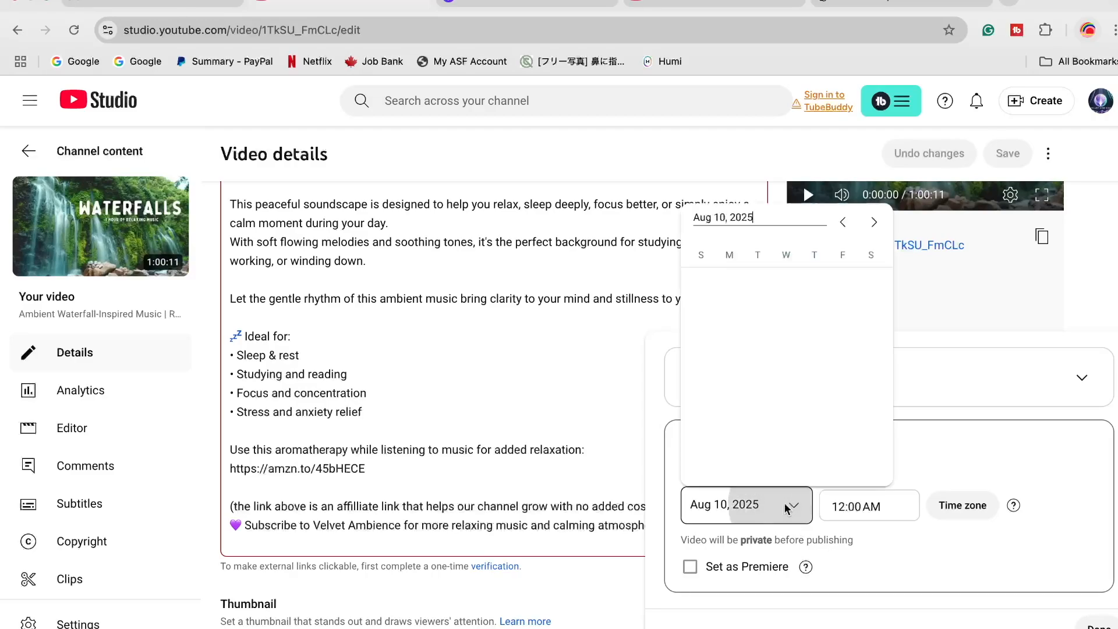
{"action": "left_click", "coordinate": [728, 340]}
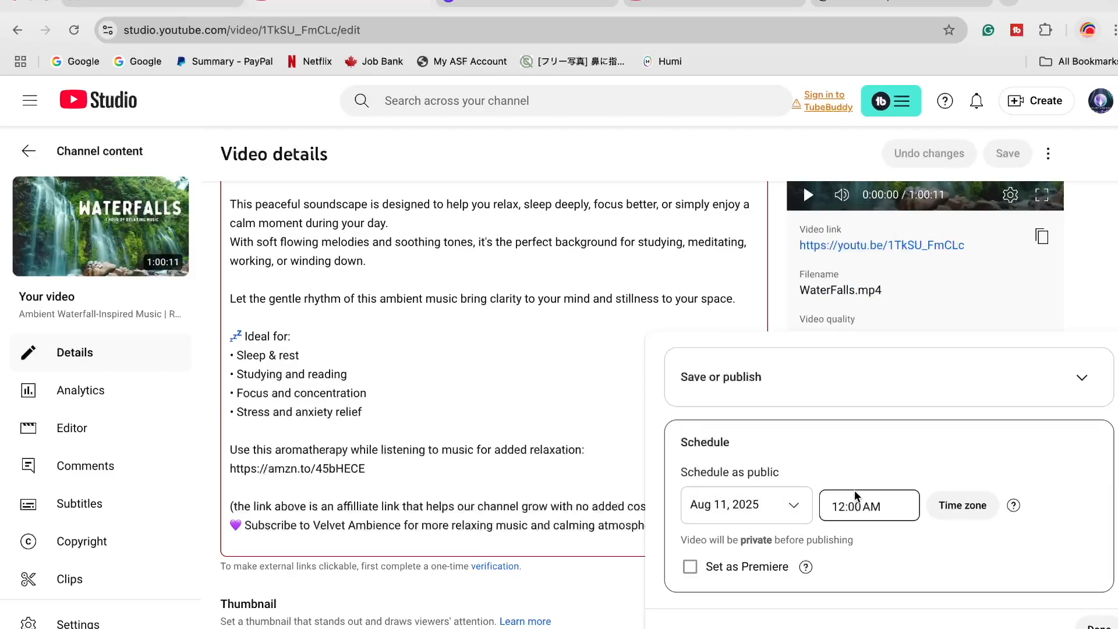
{"action": "left_click", "coordinate": [882, 509]}
{"action": "scroll", "coordinate": [889, 423], "scroll_direction": "down", "scroll_amount": 8}
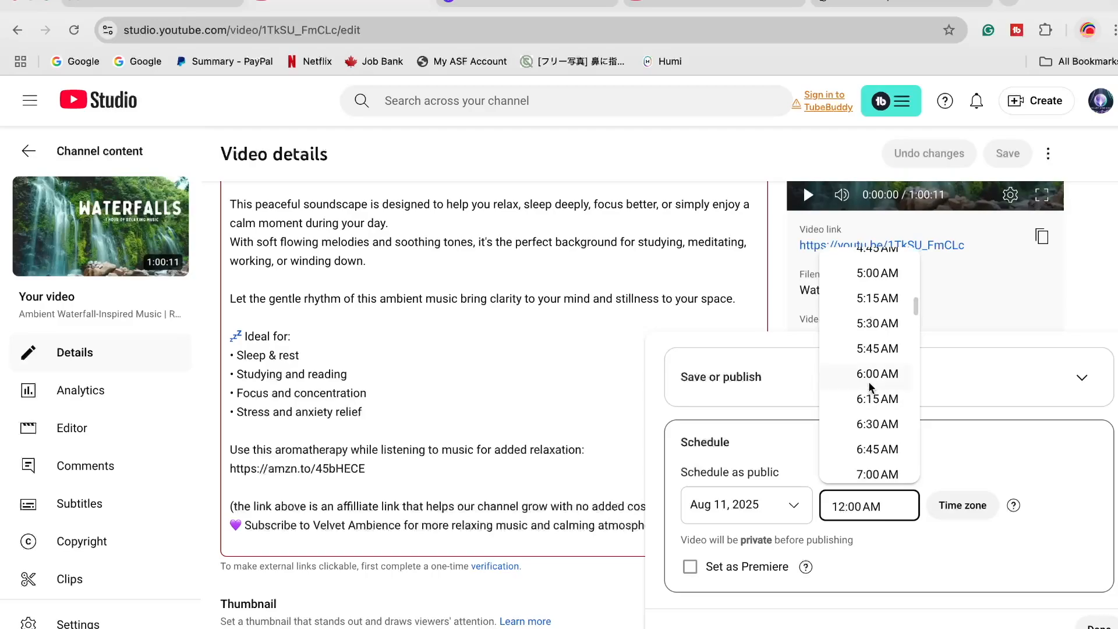
{"action": "left_click", "coordinate": [875, 398]}
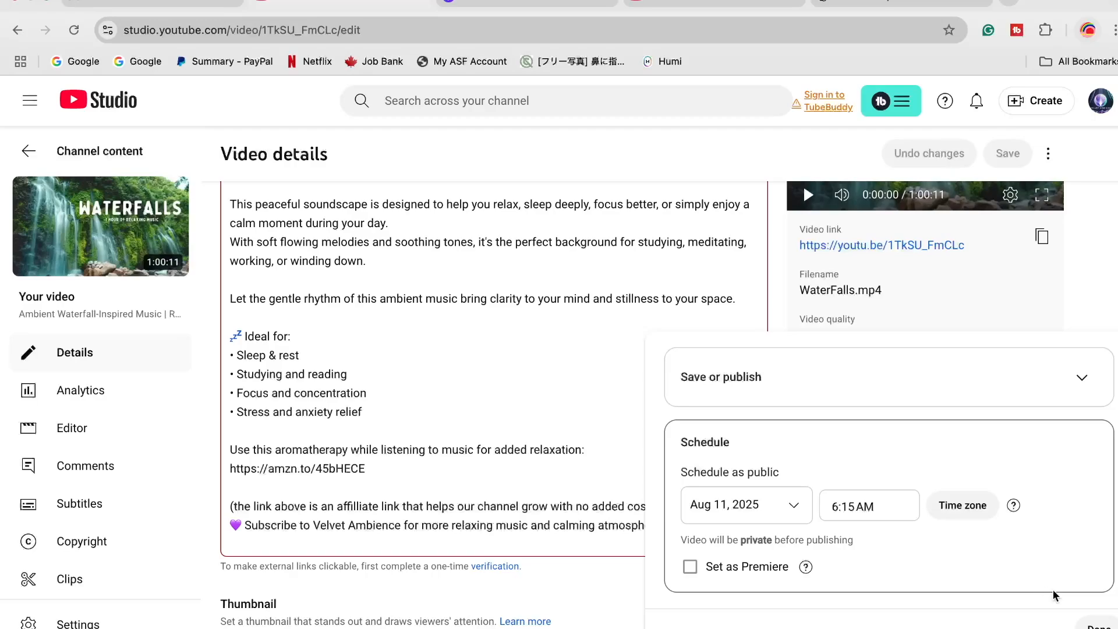
{"action": "left_click", "coordinate": [1096, 623]}
Add an end screen to the waterfall video by importing the layout from the latest video, and save it
{"action": "scroll", "coordinate": [1098, 452], "scroll_direction": "down", "scroll_amount": 3}
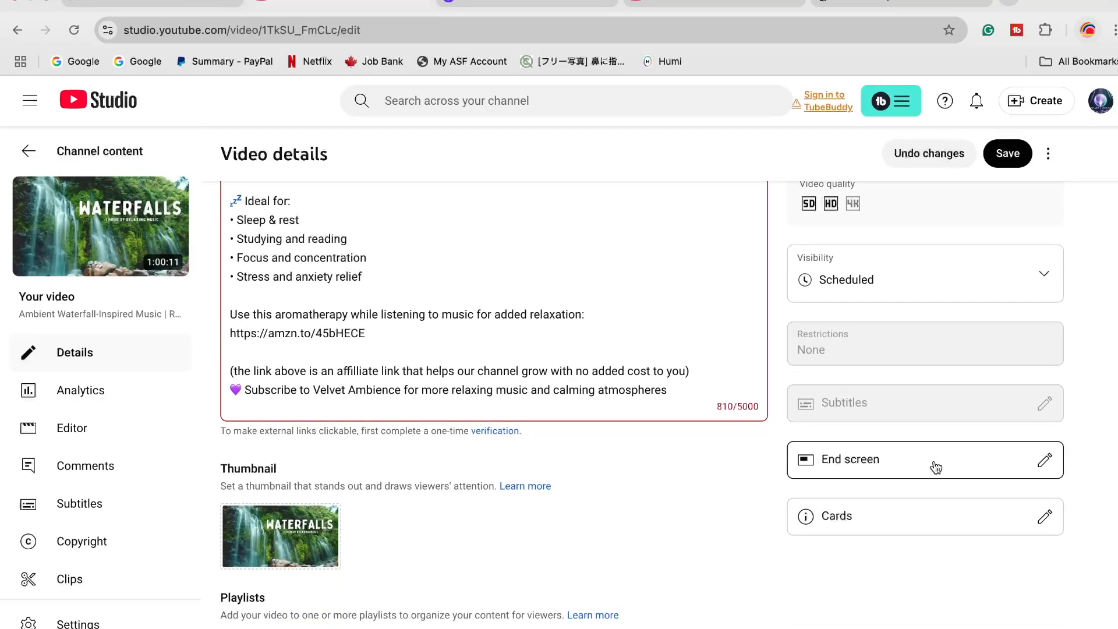
{"action": "left_click", "coordinate": [934, 464]}
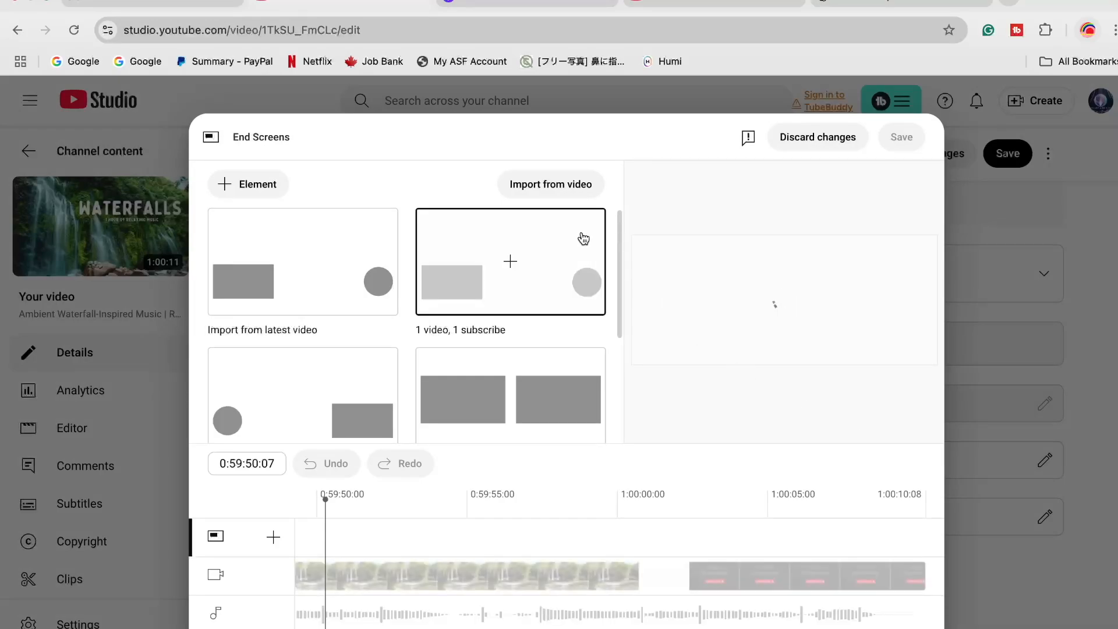
{"action": "left_click", "coordinate": [307, 267]}
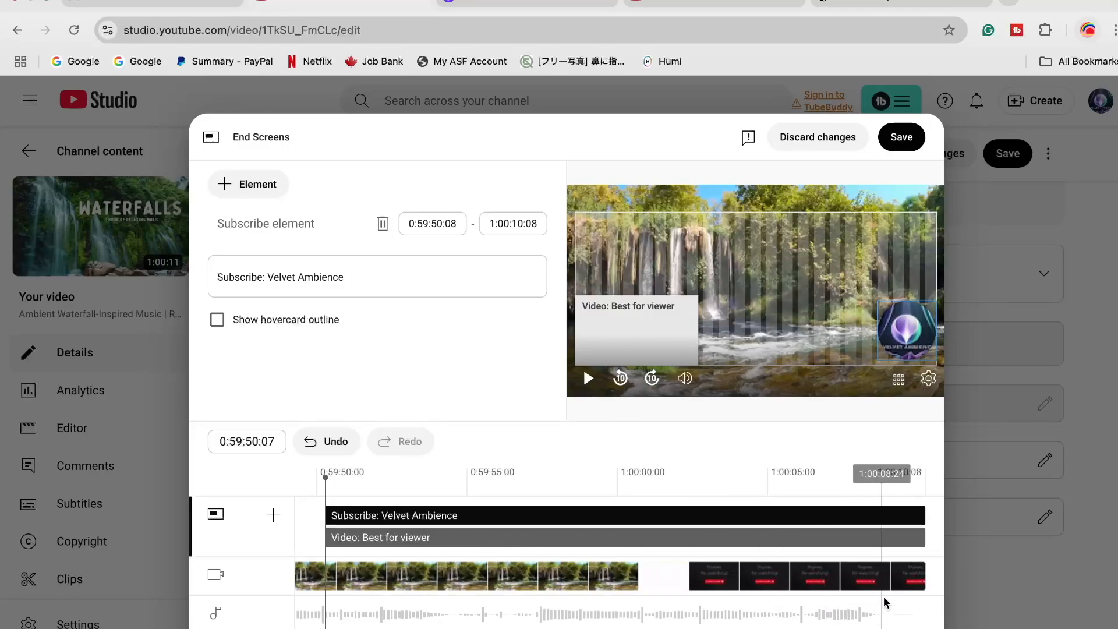
{"action": "left_click", "coordinate": [895, 150]}
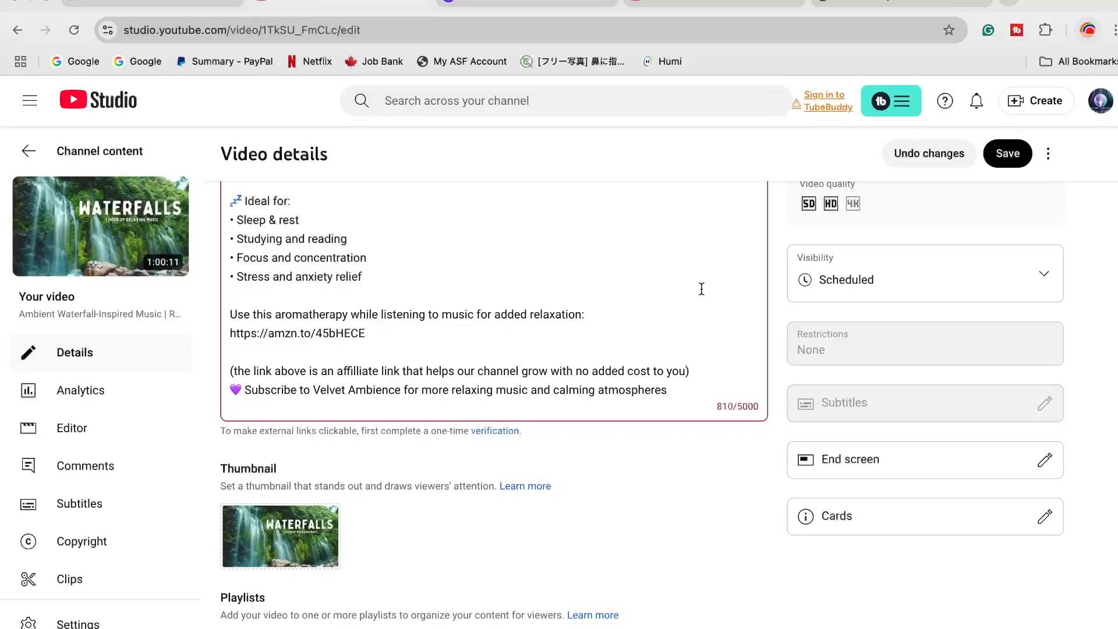
Create a new public playlist titled "Nature" from the waterfall video's playlist selection
{"action": "scroll", "coordinate": [628, 475], "scroll_direction": "down", "scroll_amount": 3}
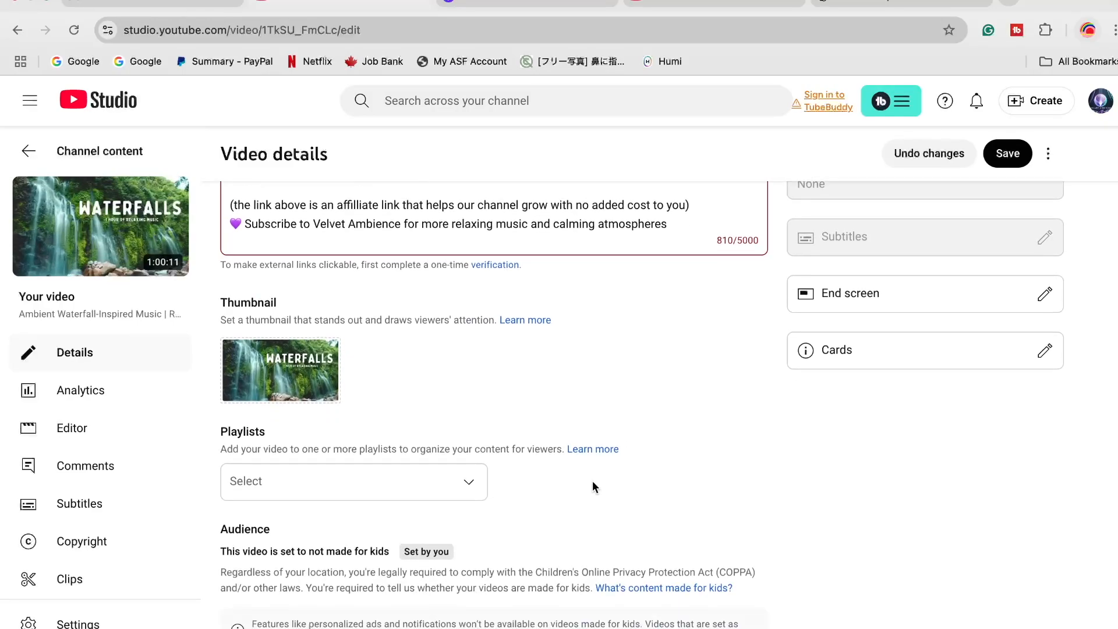
{"action": "left_click", "coordinate": [470, 471]}
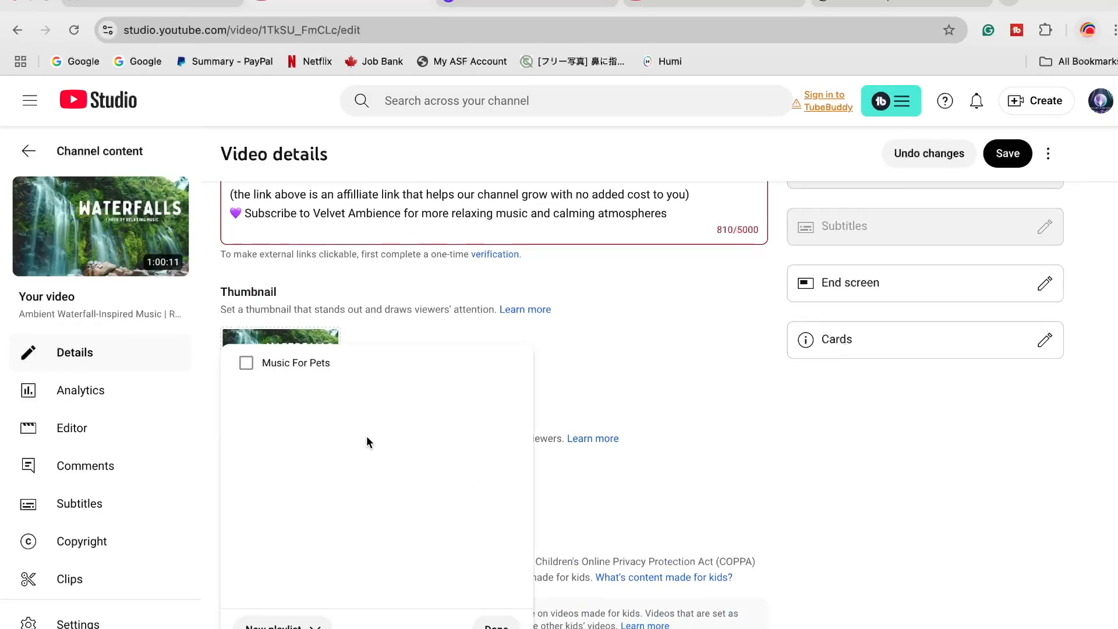
{"action": "left_click", "coordinate": [282, 625]}
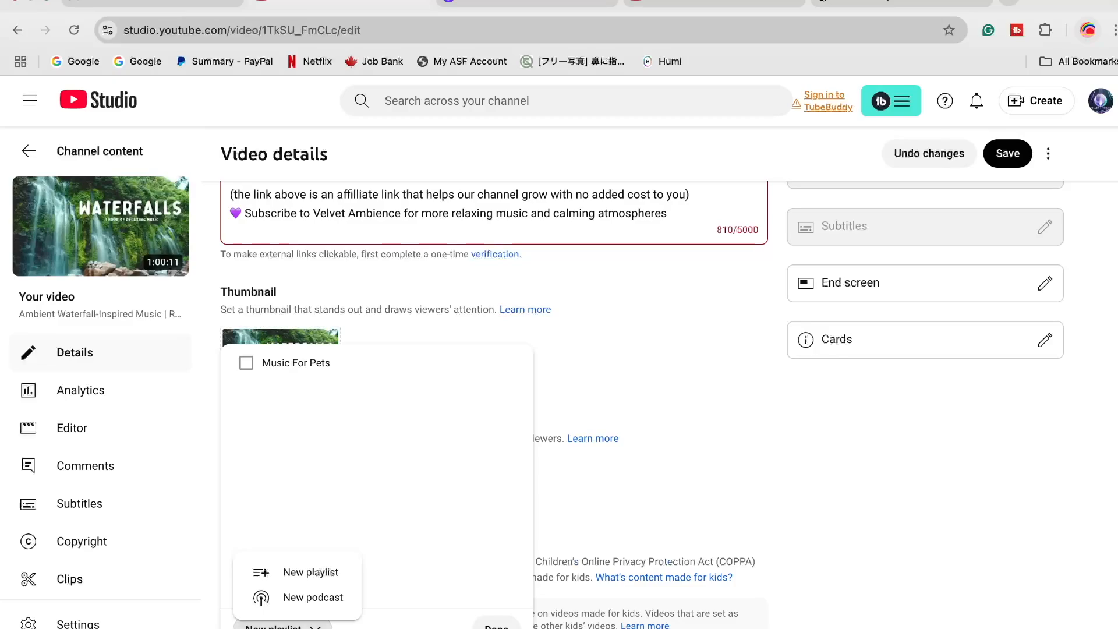
{"action": "left_click", "coordinate": [312, 573]}
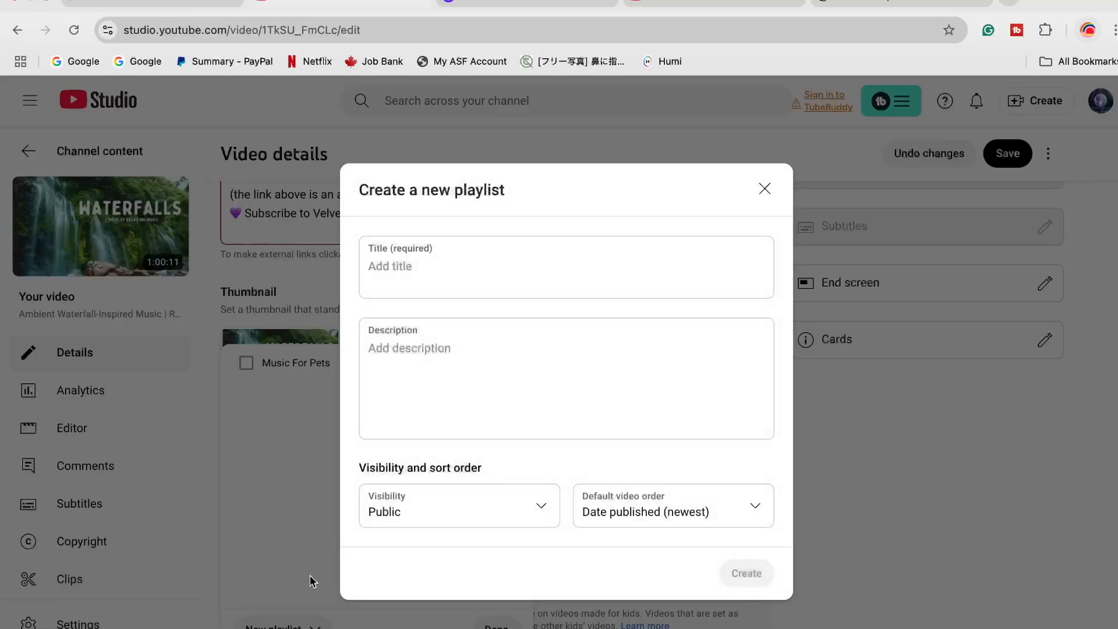
{"action": "left_click", "coordinate": [428, 267]}
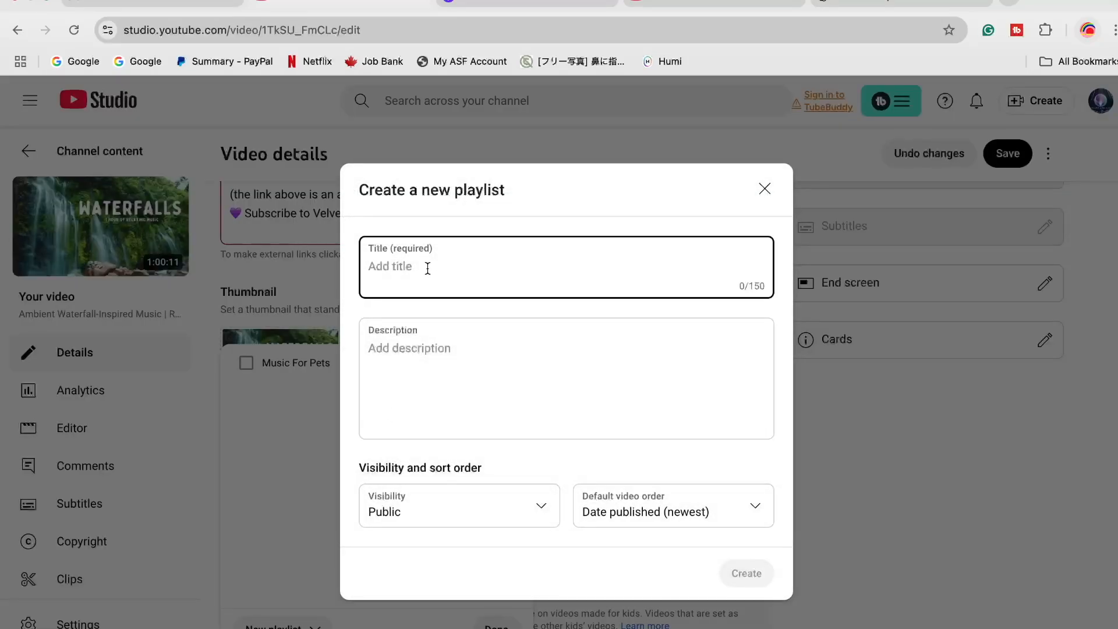
{"action": "type", "text": "Nature"}
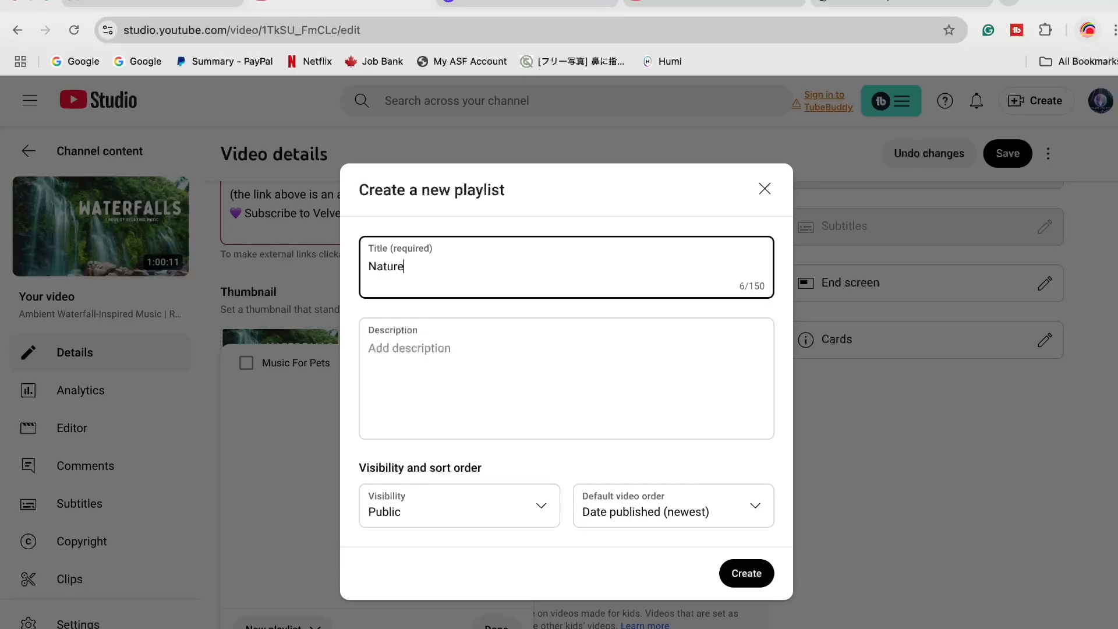
{"action": "left_click", "coordinate": [748, 576]}
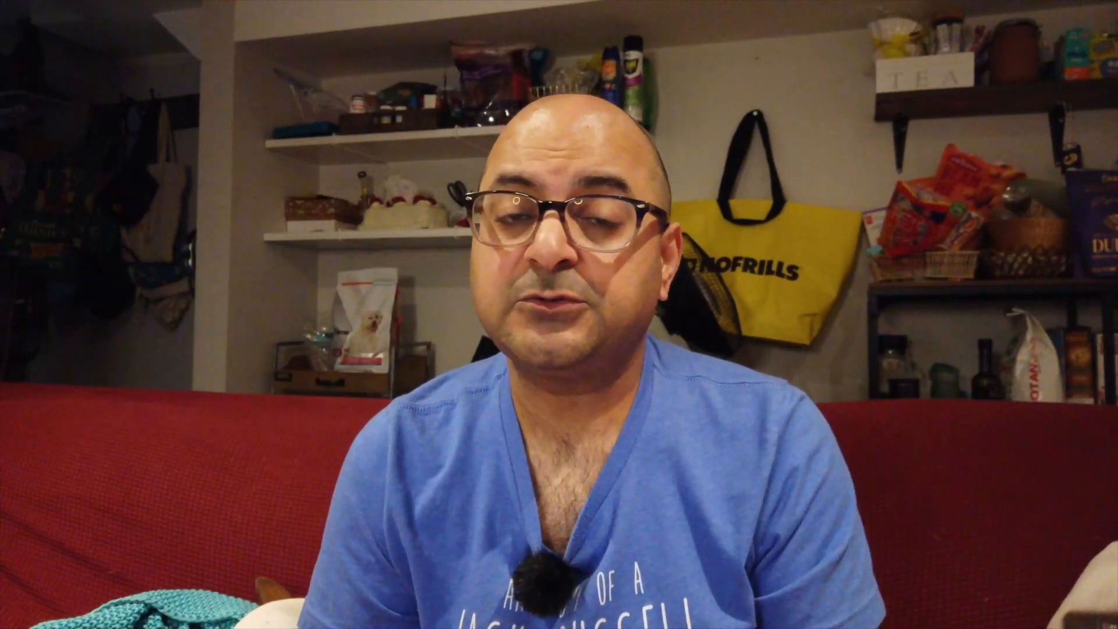